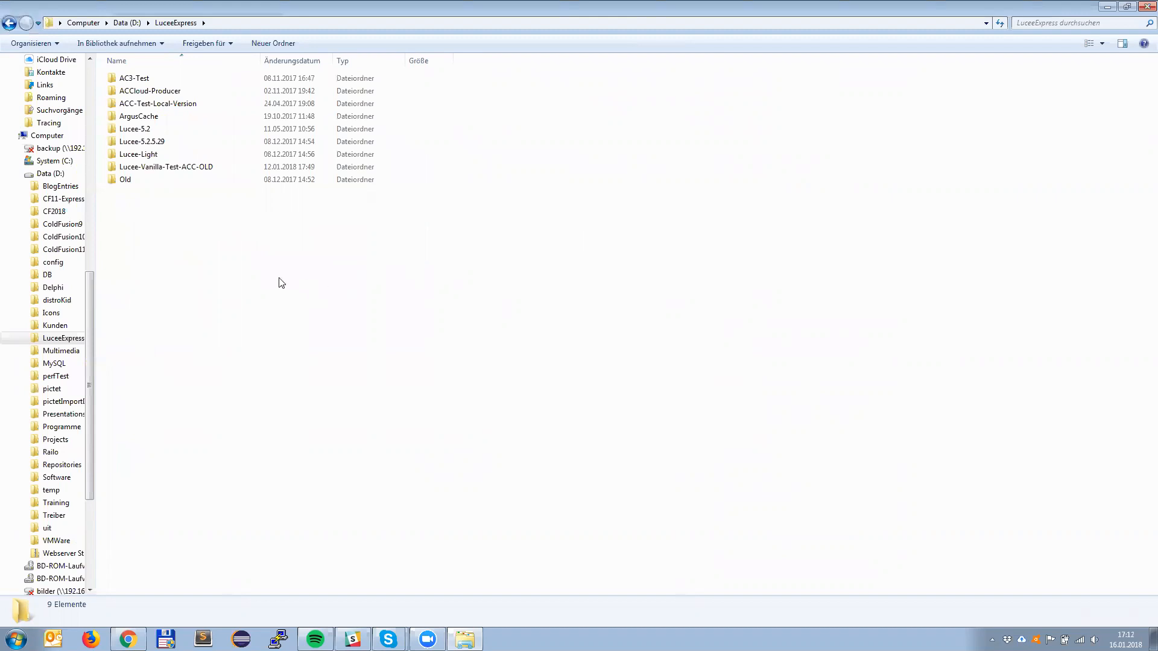
Step: Create a new folder named ArgusCache-Test in LuceeExpress and open it
{"action": "right_click", "coordinate": [159, 257]}
{"action": "mouse_move", "coordinate": [202, 428]}
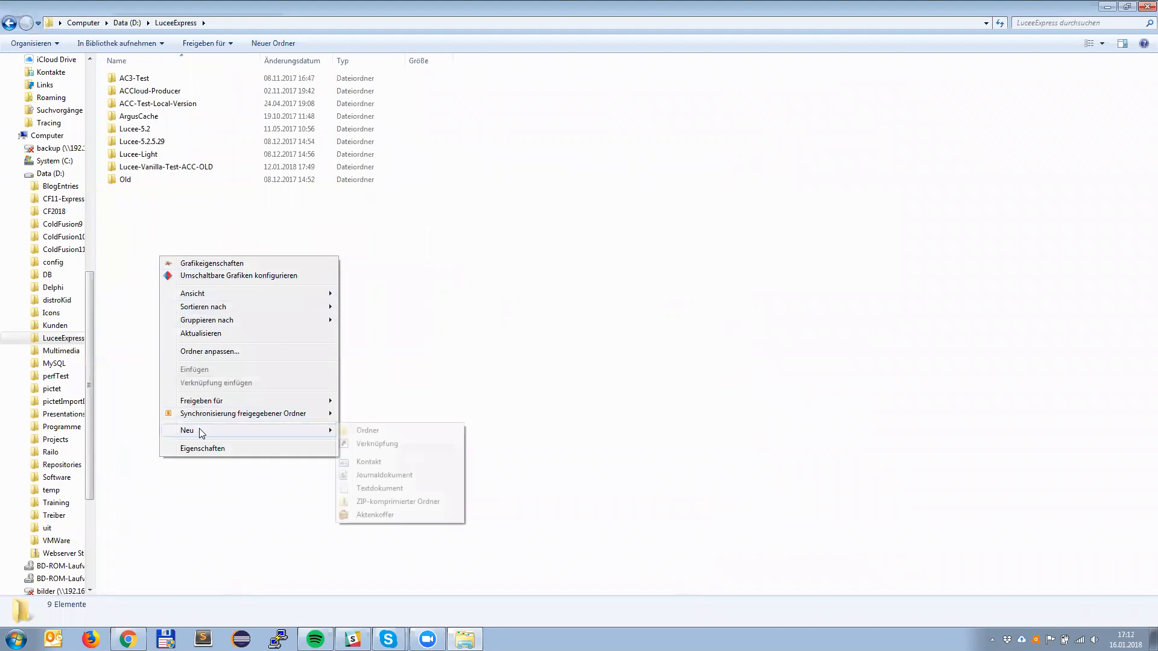
{"action": "left_click", "coordinate": [439, 430]}
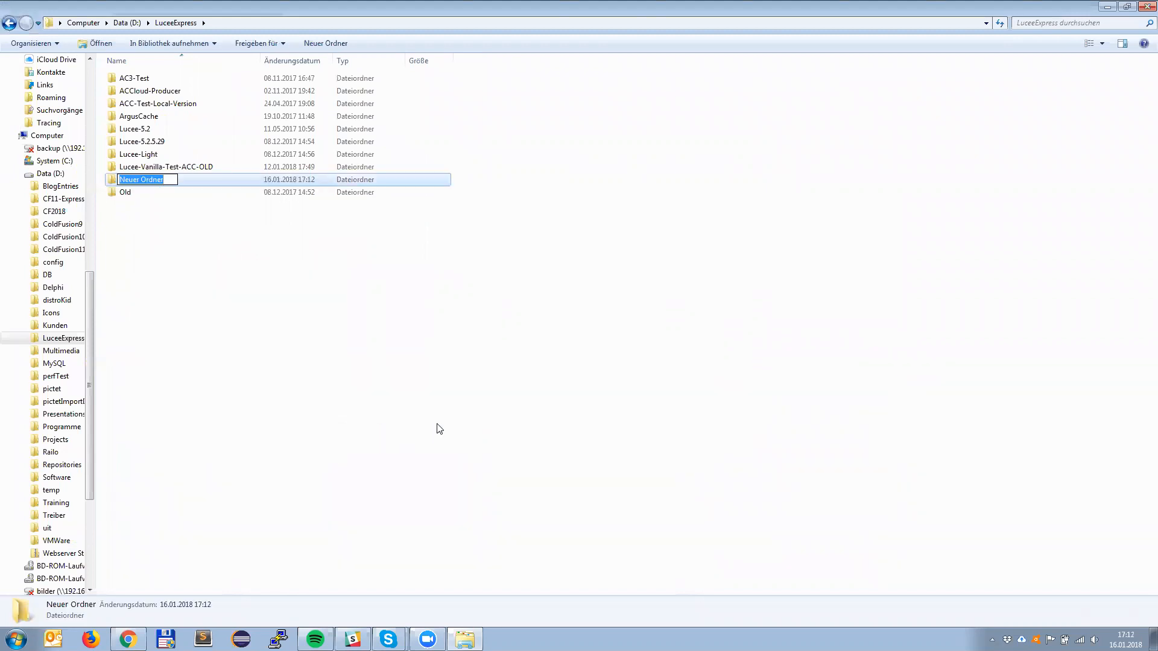
{"action": "type", "text": "ArgusCache-Test"}
{"action": "key", "text": "Return"}
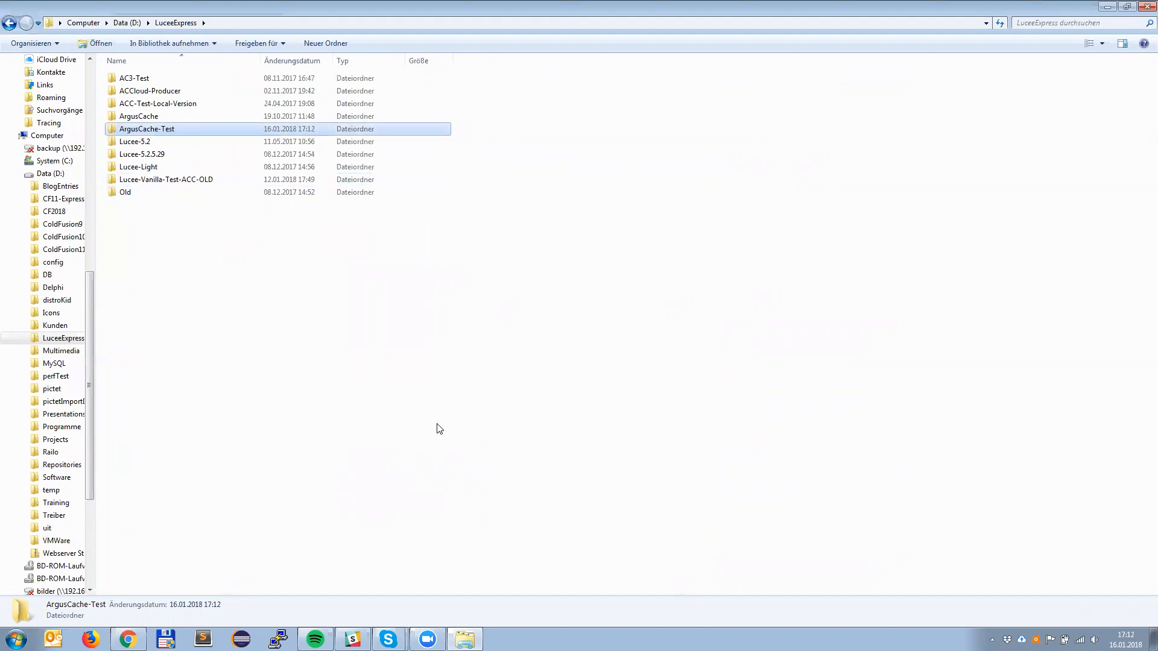
{"action": "double_click", "coordinate": [178, 132]}
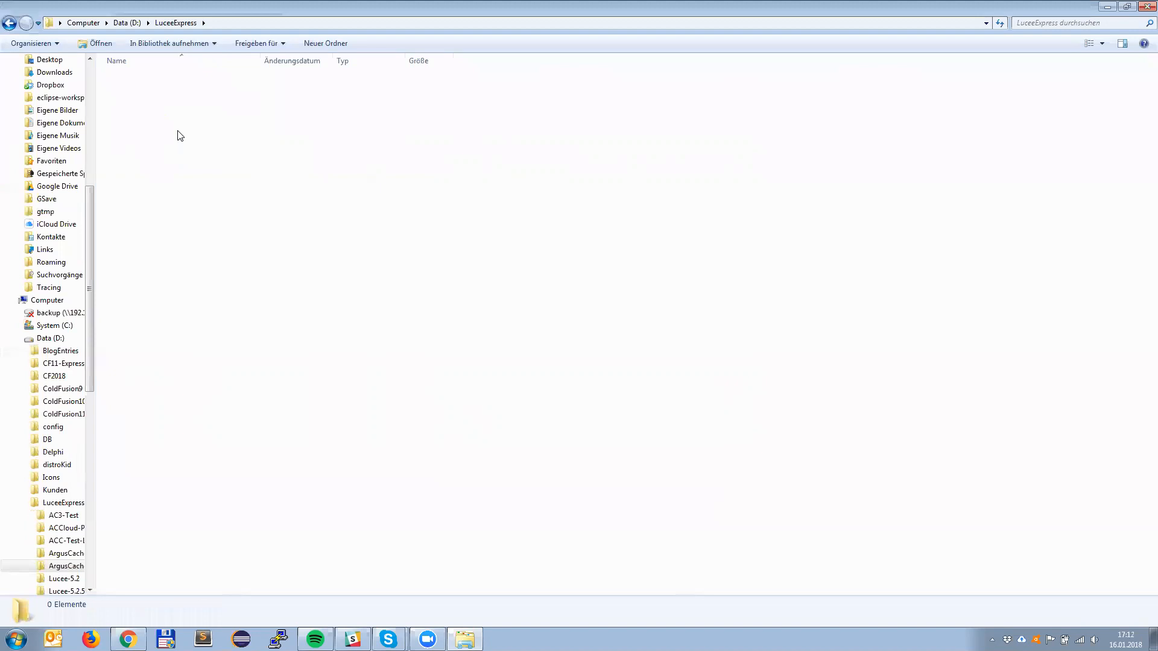
Step: Copy lucee-express-5.2.6.32-SNAPSHOT.zip from Downloads, sorted by modification date, into the ArgusCache-Test folder
{"action": "left_click_drag", "start_coordinate": [88, 185], "coordinate": [93, 140]}
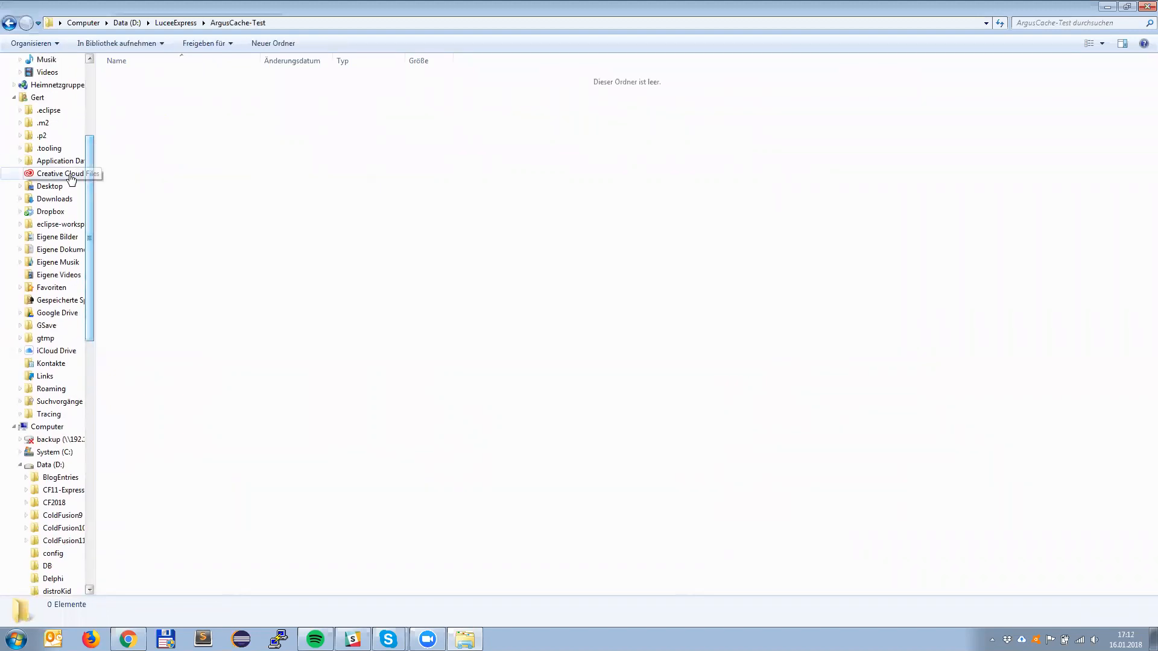
{"action": "left_click", "coordinate": [55, 199]}
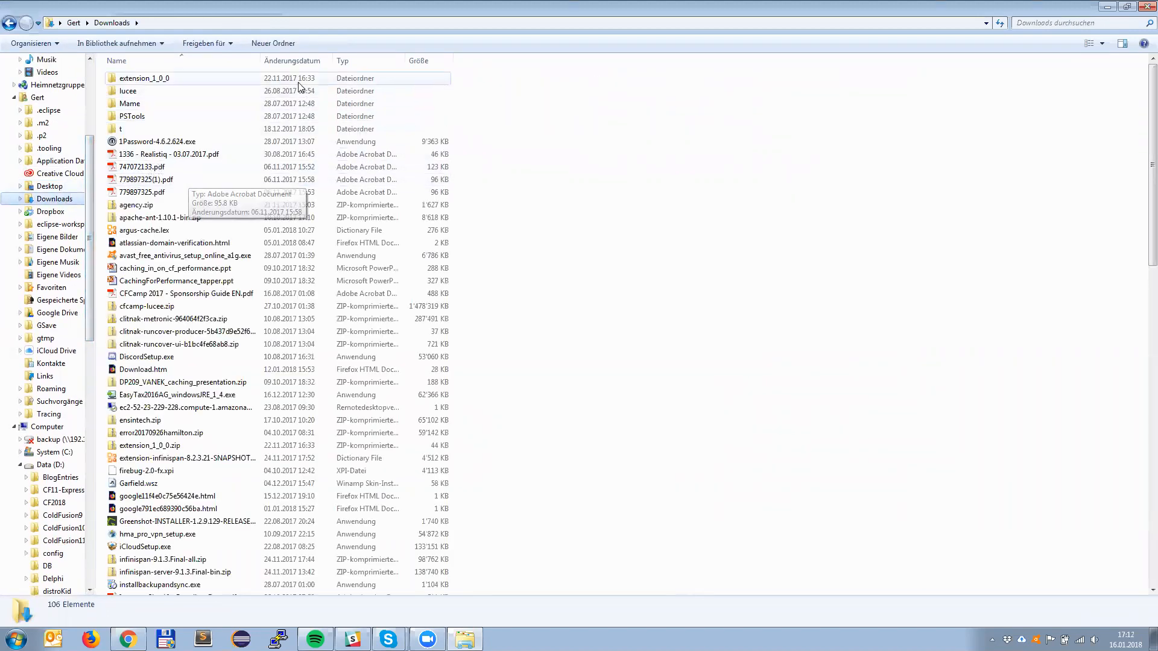
{"action": "left_click", "coordinate": [292, 60]}
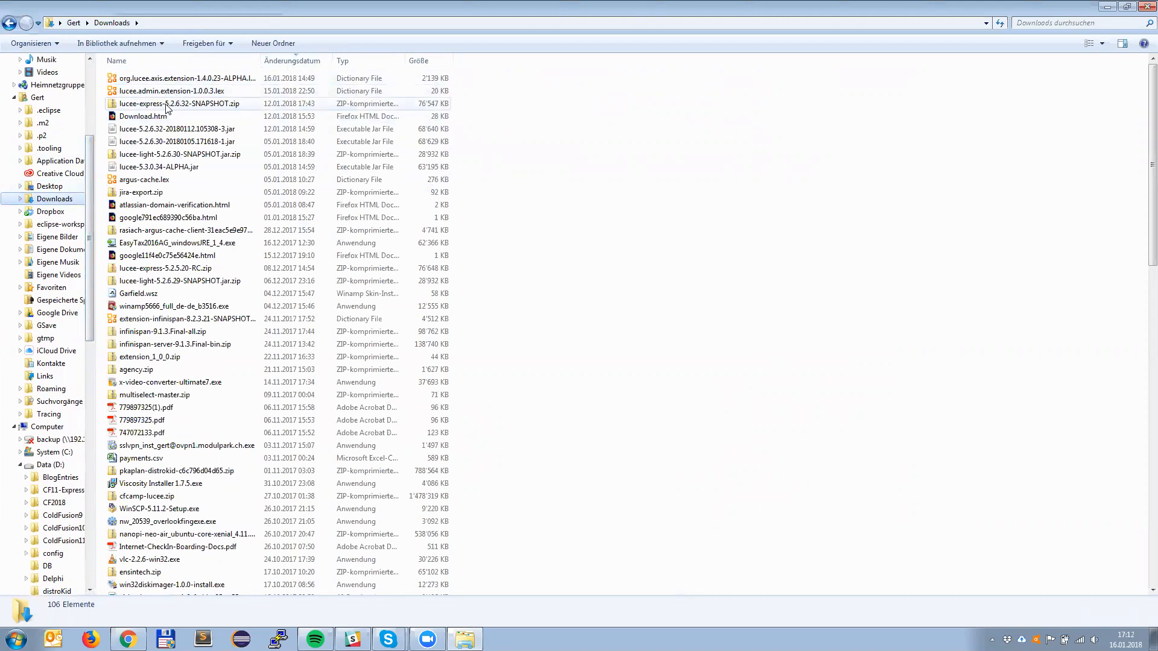
{"action": "left_click", "coordinate": [165, 104]}
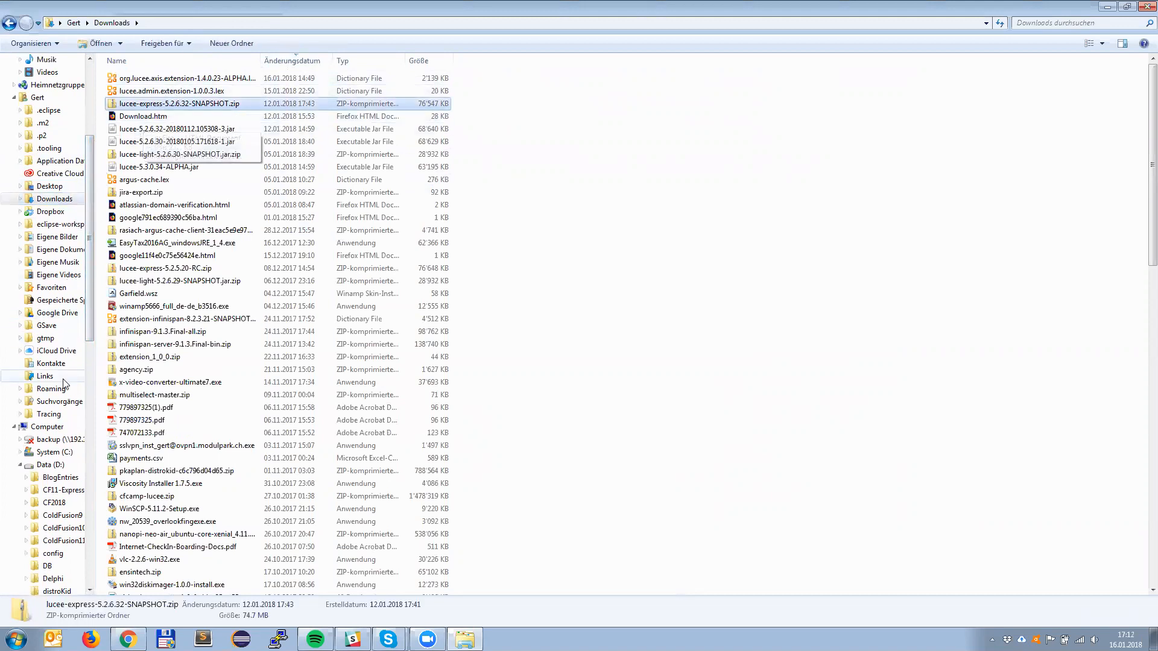
{"action": "left_click", "coordinate": [6, 24]}
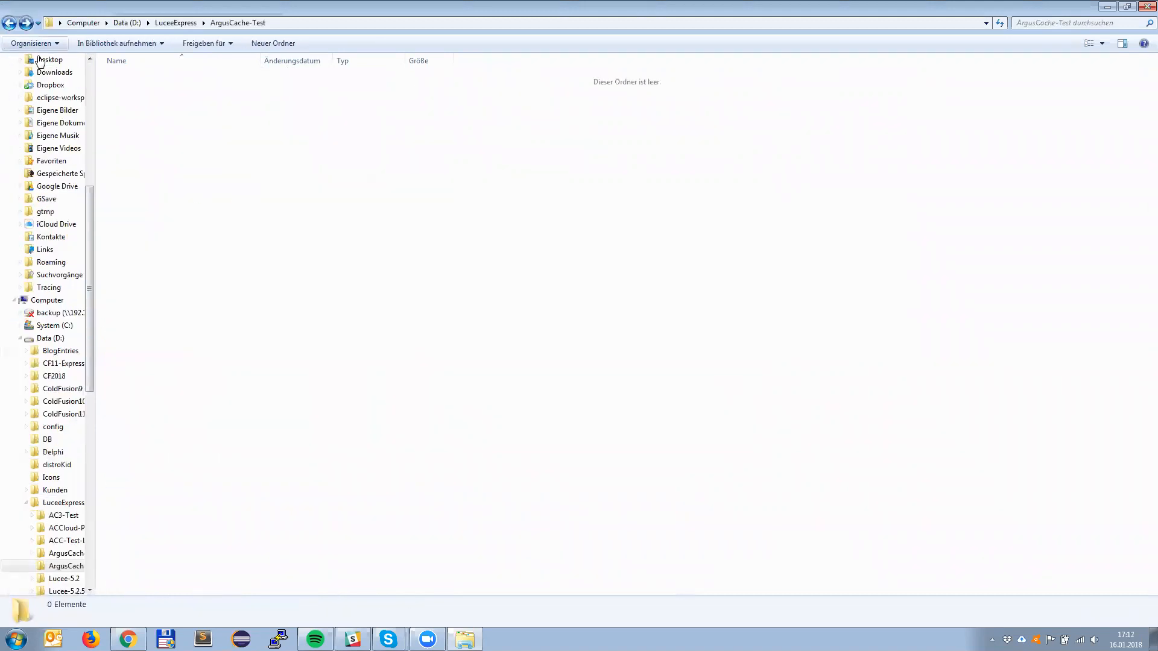
{"action": "right_click", "coordinate": [191, 117]}
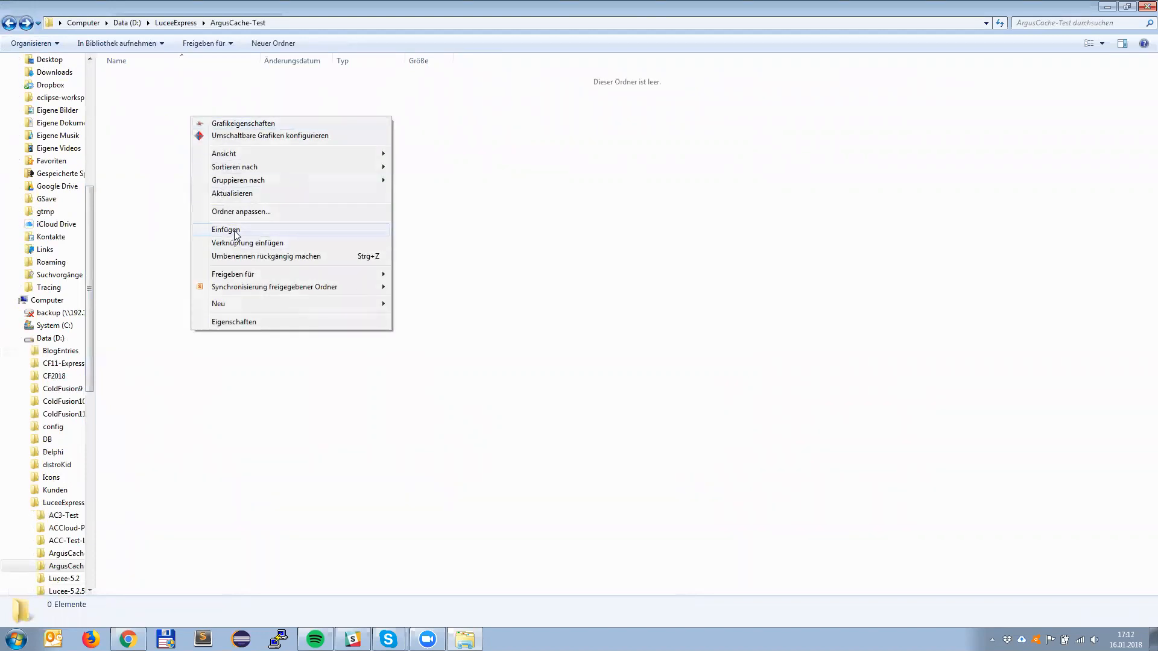
{"action": "left_click", "coordinate": [234, 230]}
Step: Copy all contents of lucee-express-5.2.6.32-SNAPSHOT.zip out of the archive into the ArgusCache-Test folder
{"action": "right_click", "coordinate": [164, 81]}
{"action": "left_click", "coordinate": [240, 168]}
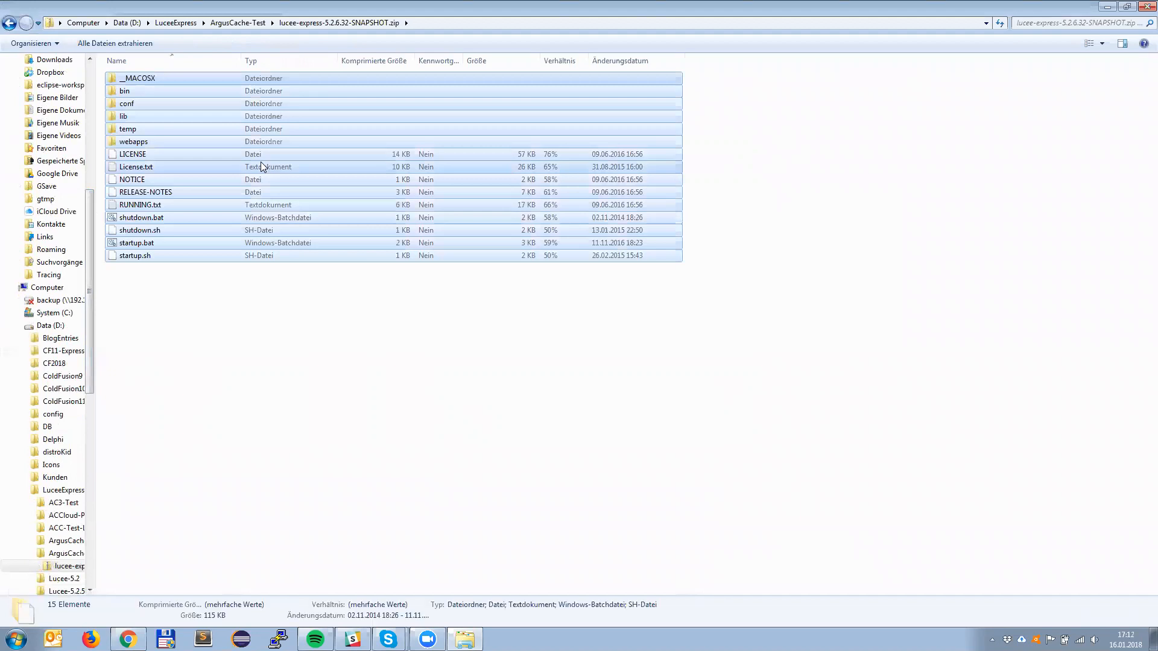
{"action": "left_click", "coordinate": [253, 23]}
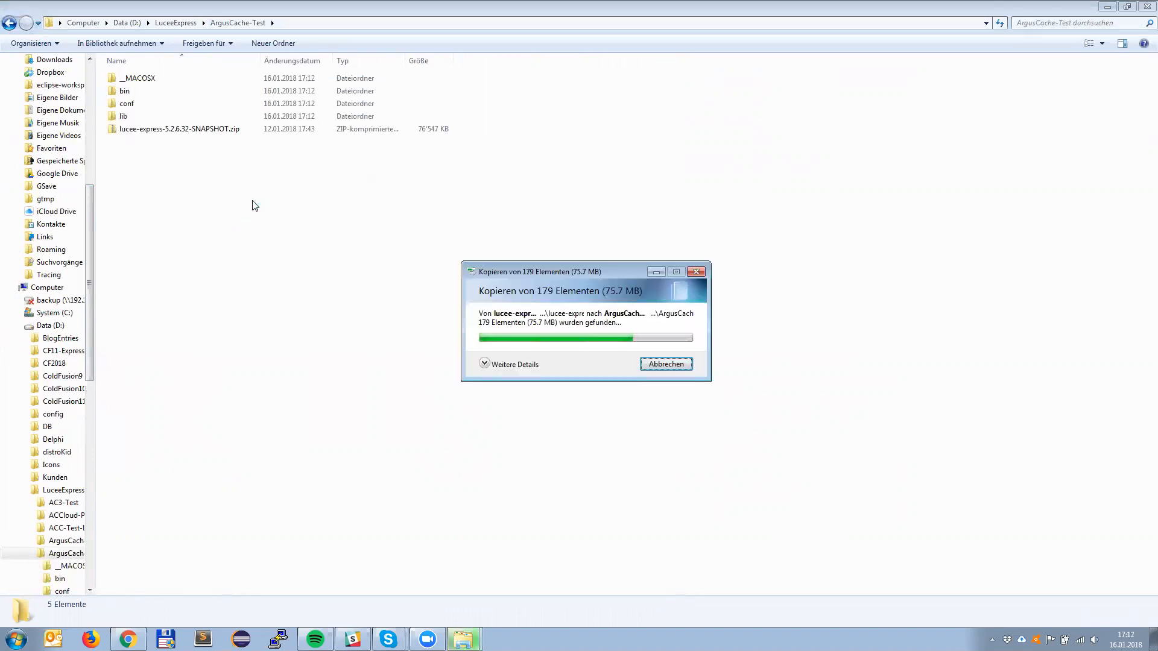
Step: Delete lucee-express-5.2.6.32-SNAPSHOT.zip and the __MACOSX folder from ArgusCache-Test
{"action": "left_click", "coordinate": [193, 180]}
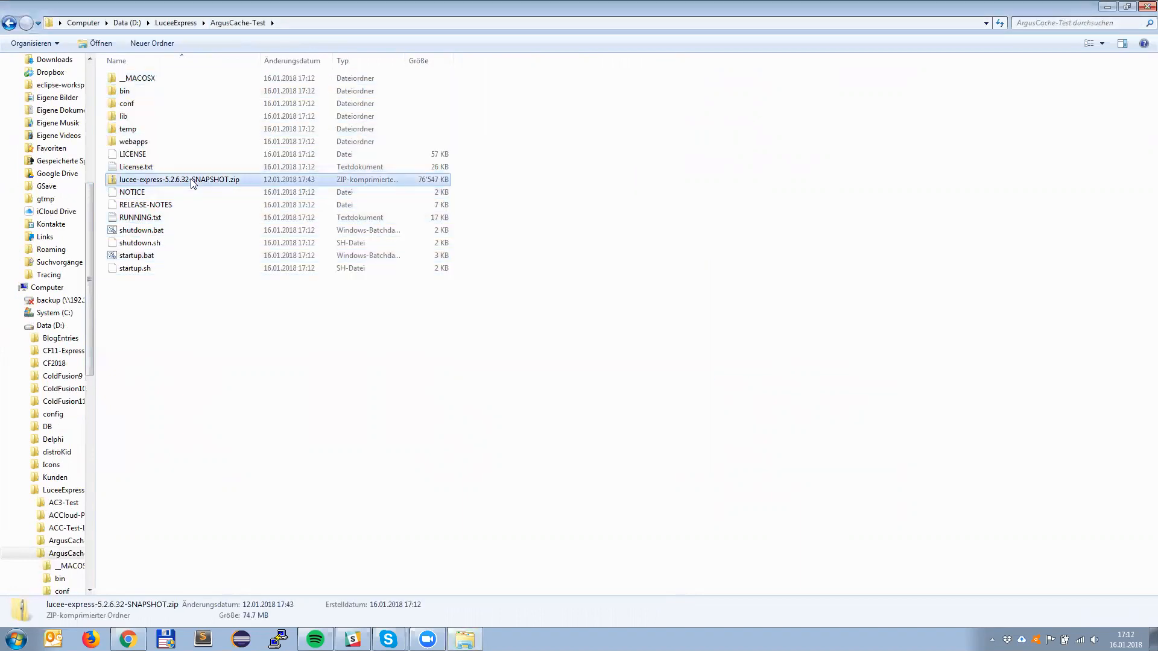
{"action": "key", "text": "Delete"}
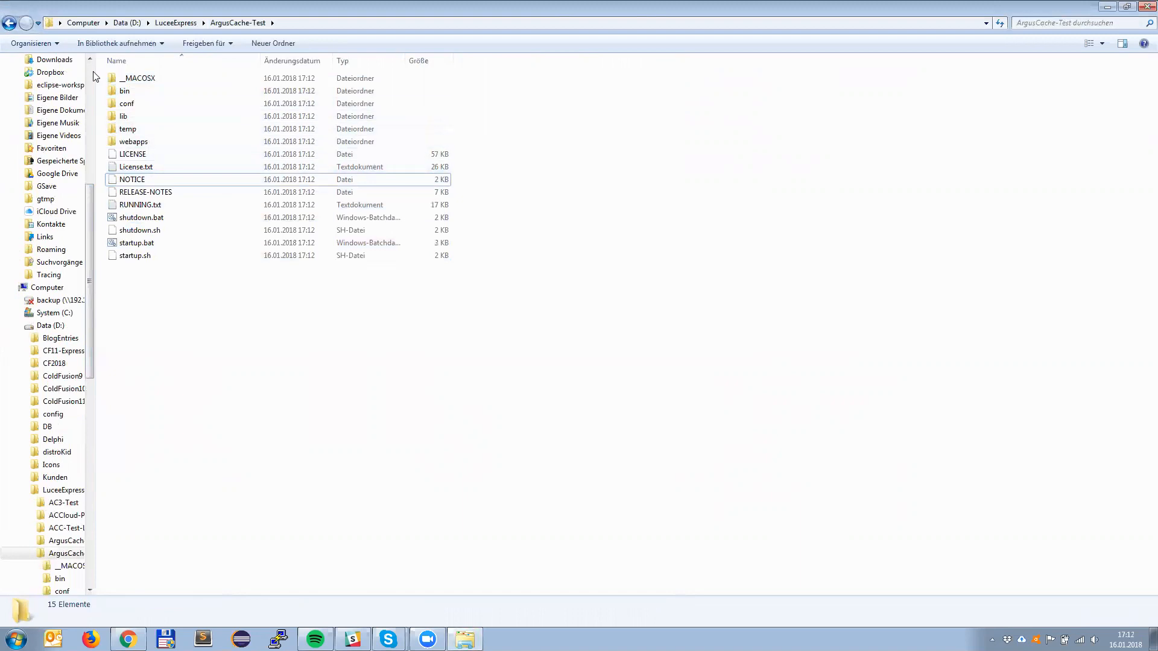
{"action": "left_click", "coordinate": [129, 80]}
{"action": "key", "text": "Delete"}
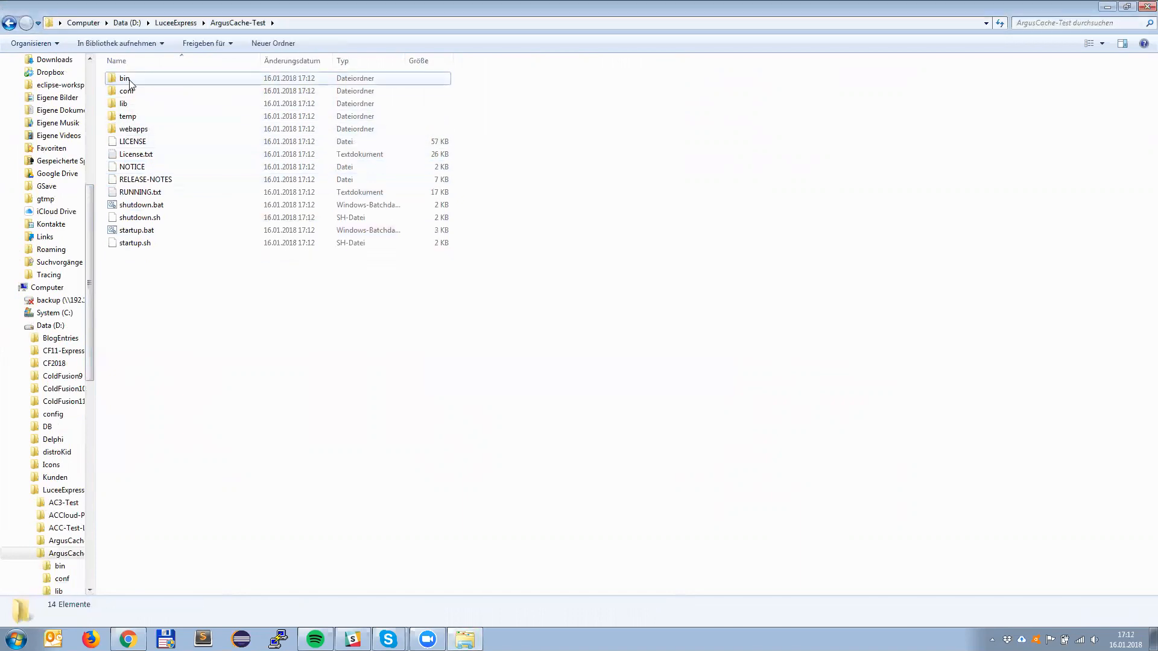
Step: Run startup.bat in ArgusCache-Test and allow it to execute despite the security warning
{"action": "double_click", "coordinate": [148, 233]}
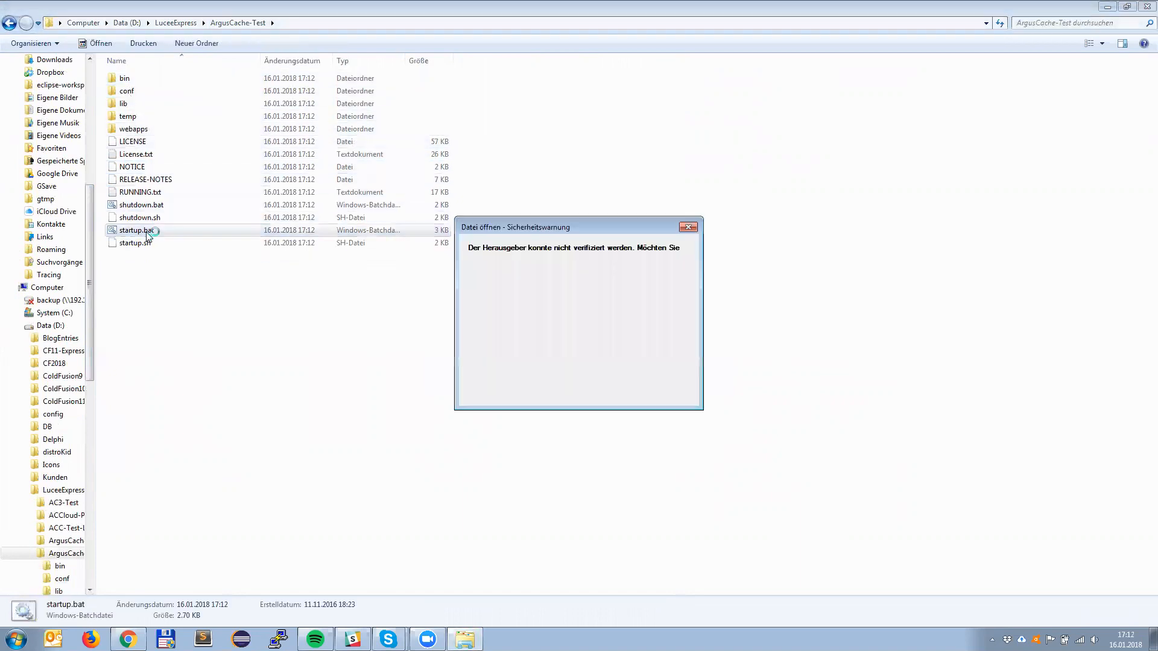
{"action": "left_click", "coordinate": [630, 326]}
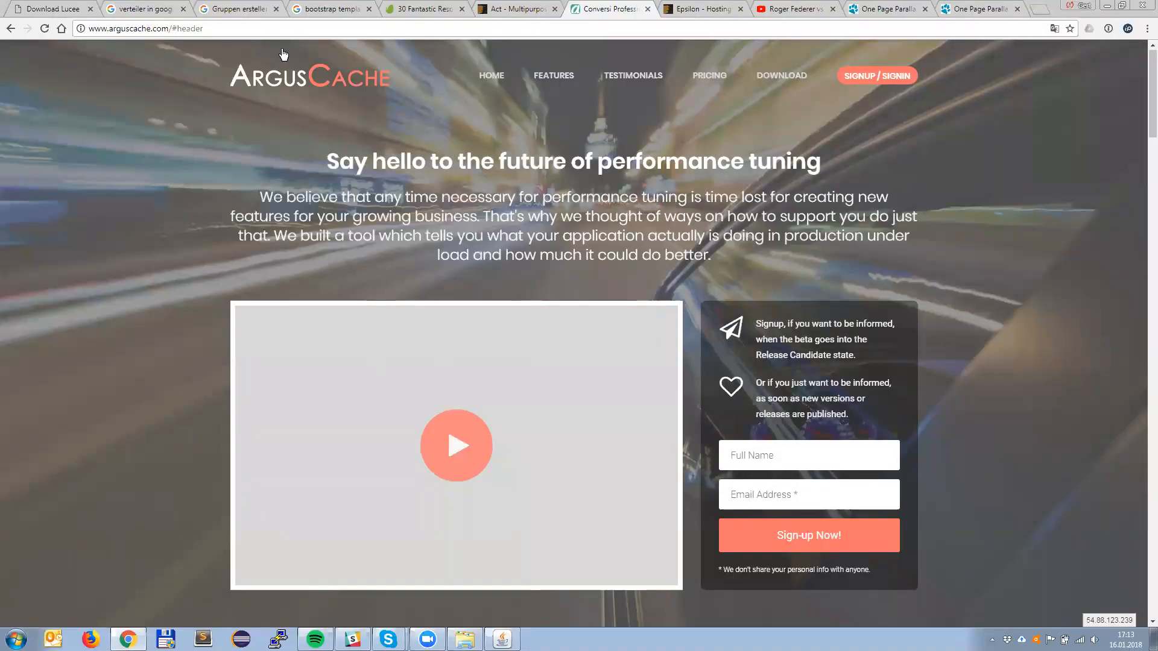
{"action": "left_click", "coordinate": [228, 31]}
{"action": "left_click", "coordinate": [228, 30]}
{"action": "key", "text": "ctrl+shift+Left"}
{"action": "key", "text": "ctrl+shift+Left"}
{"action": "key", "text": "shift+Right"}
{"action": "key", "text": "shift+Right"}
{"action": "key", "text": "shift+Right"}
{"action": "key", "text": "shift+Right"}
{"action": "key", "text": "BackSpace"}
{"action": "key", "text": "Return"}
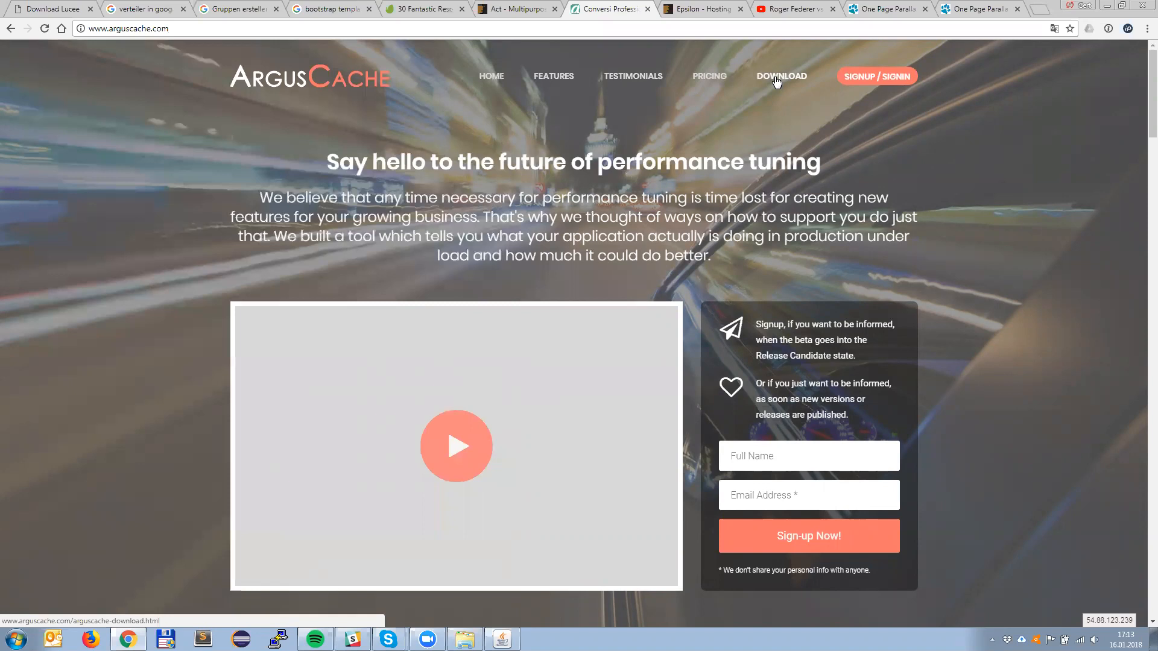
Step: Try to download the ArgusCache Server extension from the site's download page, and return to that page
{"action": "left_click", "coordinate": [778, 80]}
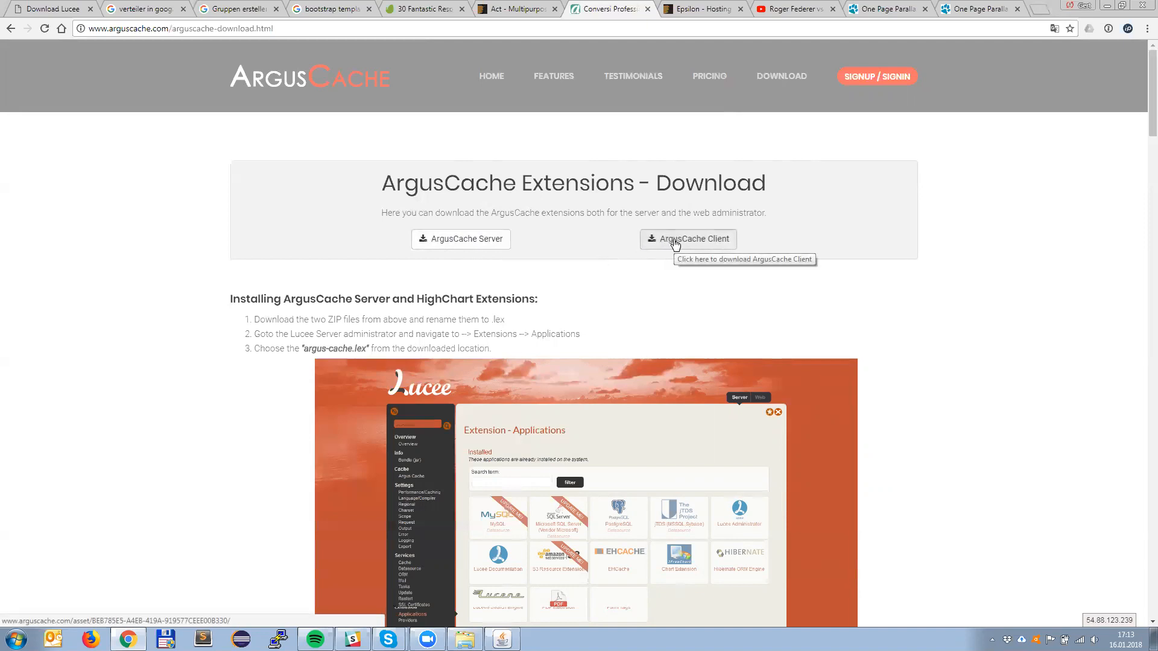
{"action": "left_click", "coordinate": [457, 241]}
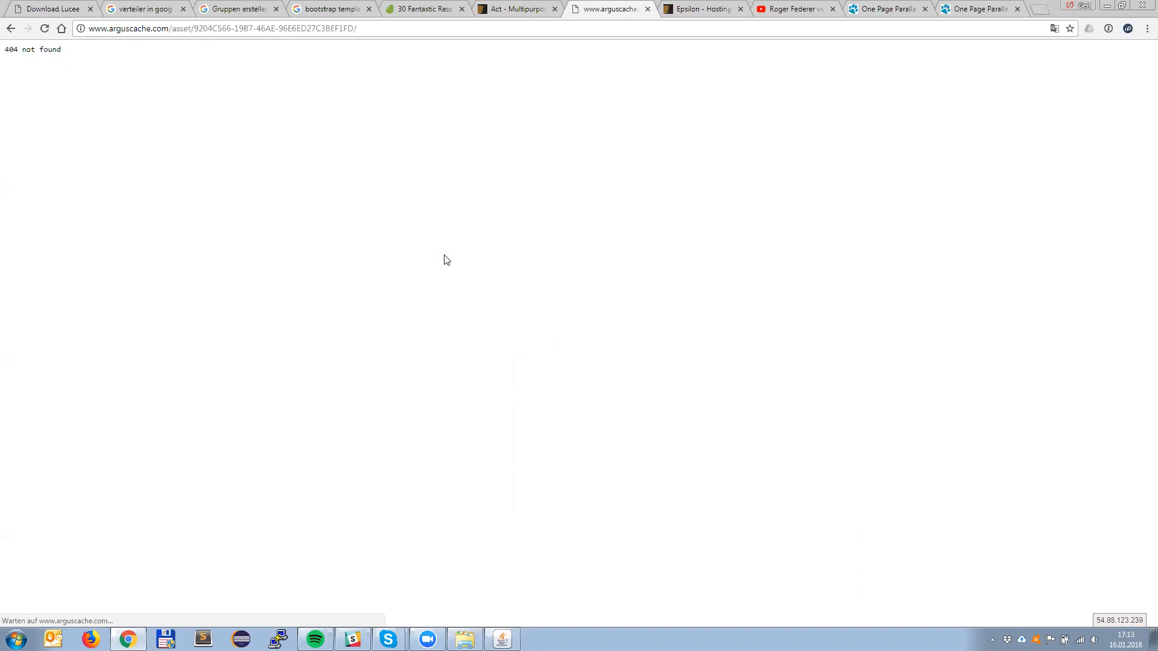
{"action": "key", "text": "alt+Left"}
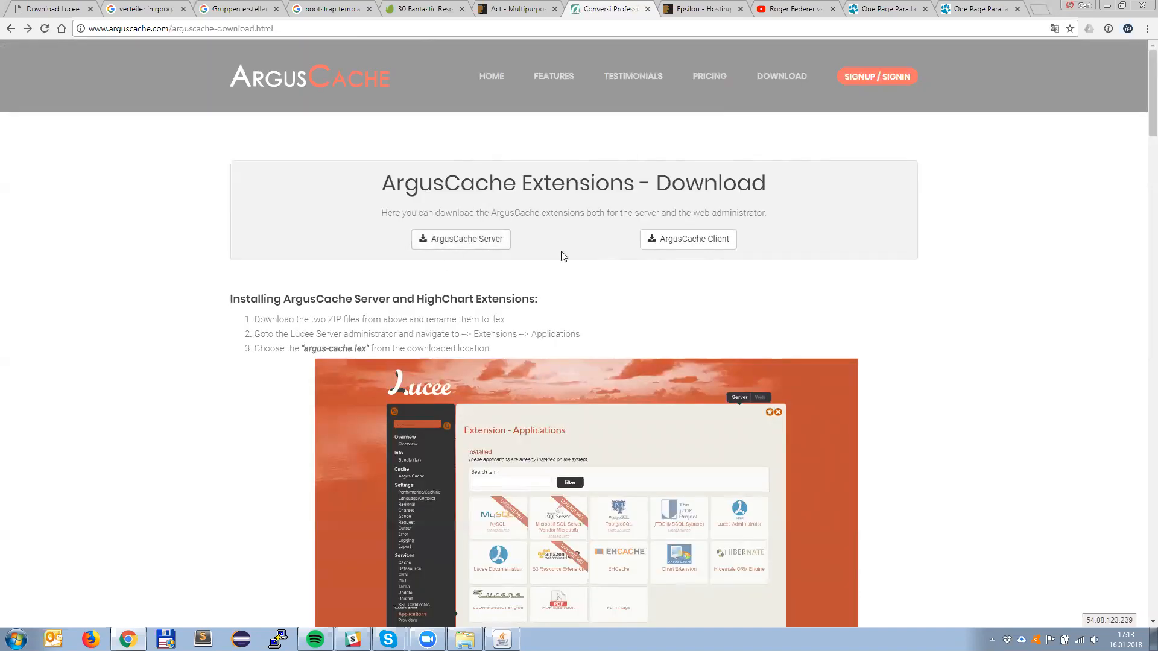
Step: Switch to Windows Explorer, open the Downloads folder and widen the Name column to check the full file names
{"action": "key", "text": "alt+Tab"}
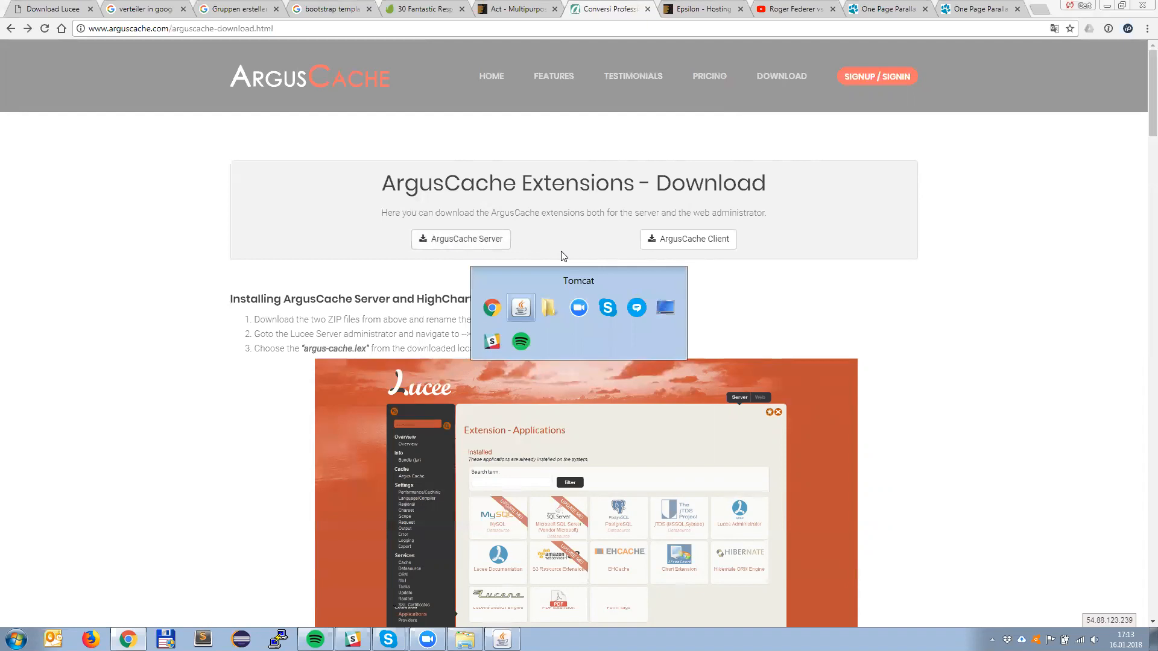
{"action": "key", "text": "alt+Tab"}
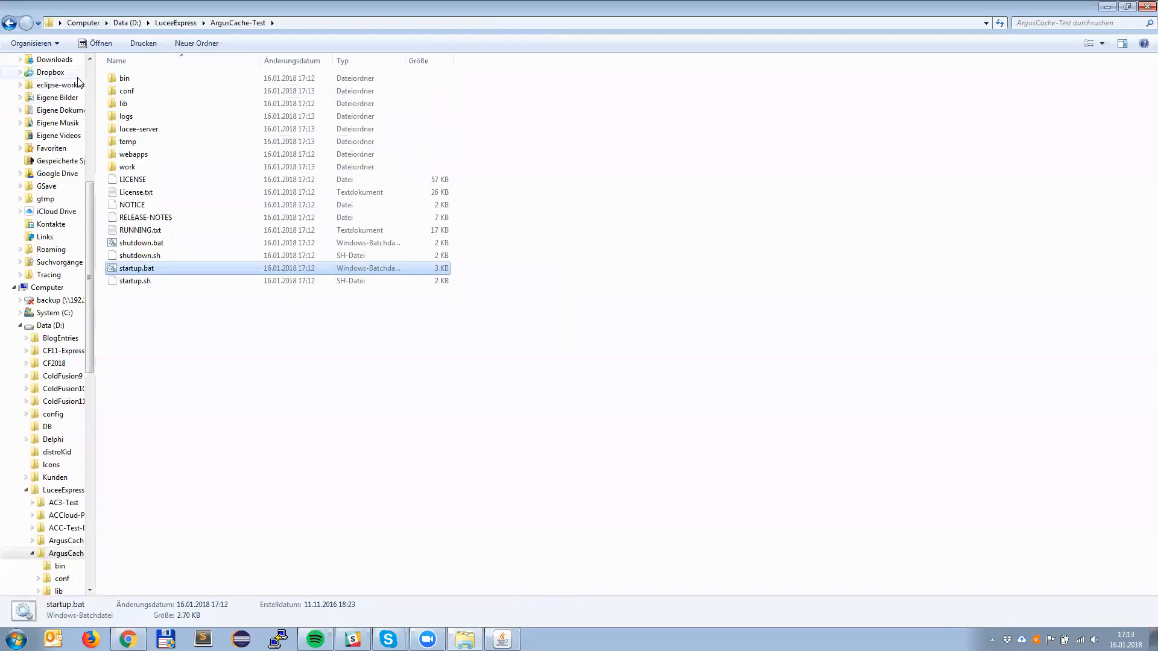
{"action": "left_click", "coordinate": [50, 60]}
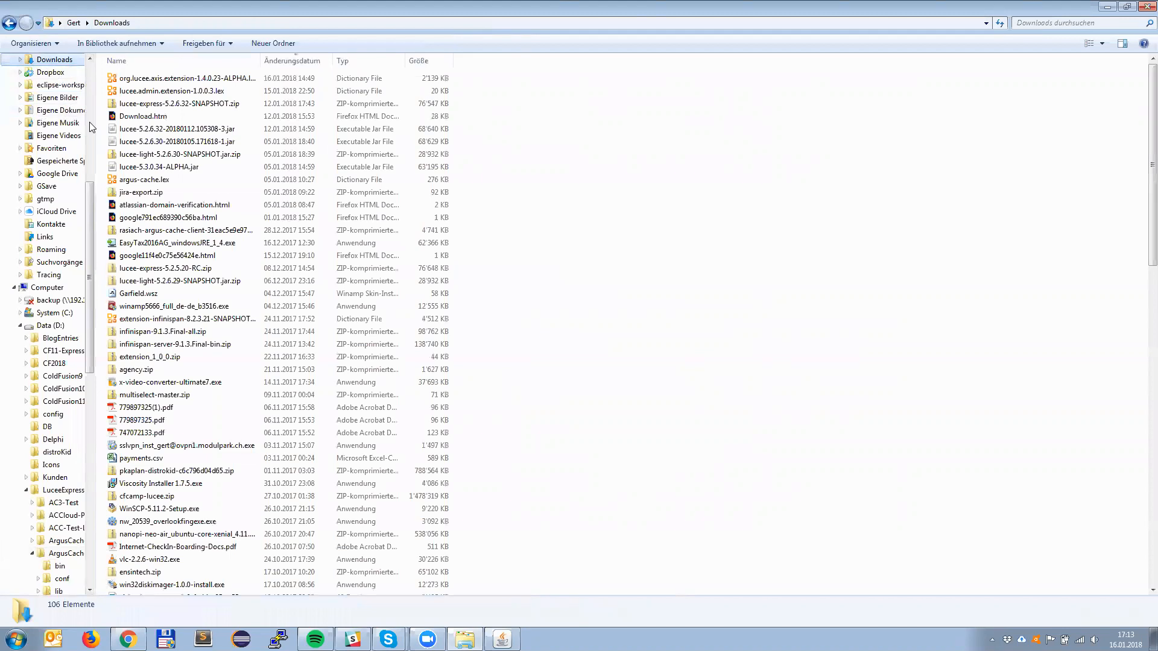
{"action": "left_click_drag", "start_coordinate": [260, 59], "coordinate": [331, 58]}
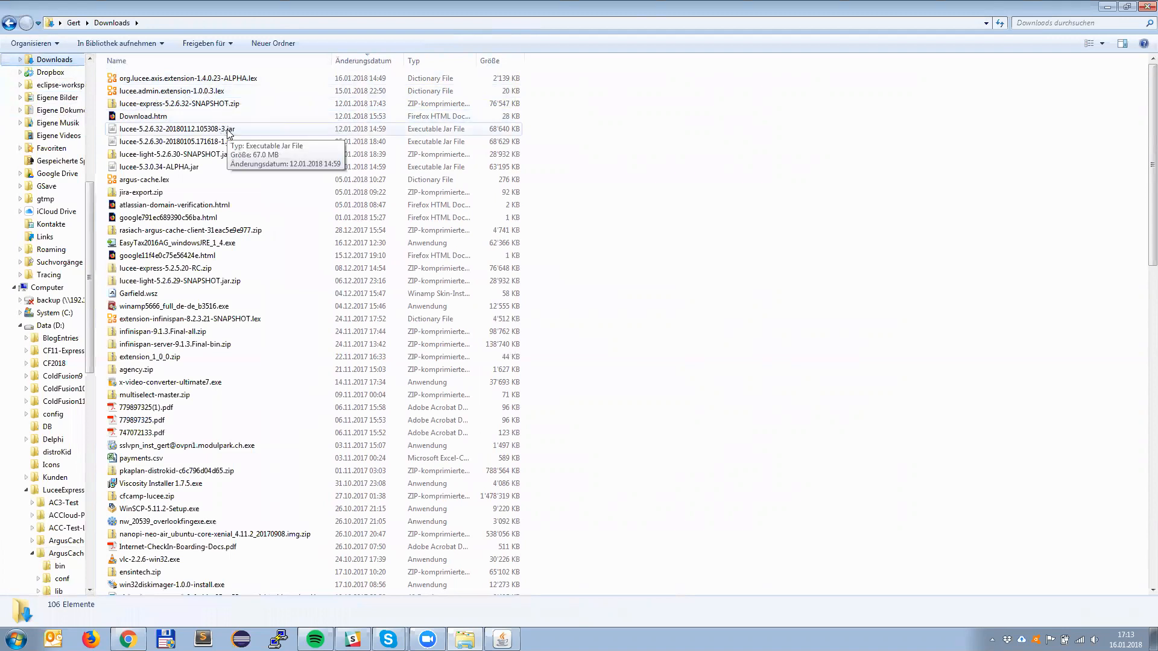
Step: Switch to Total Commander and open the ArgusCache-Test folder inside d:\LuceeExpress
{"action": "key", "text": "alt+Tab"}
{"action": "key", "text": "alt+shift+Tab"}
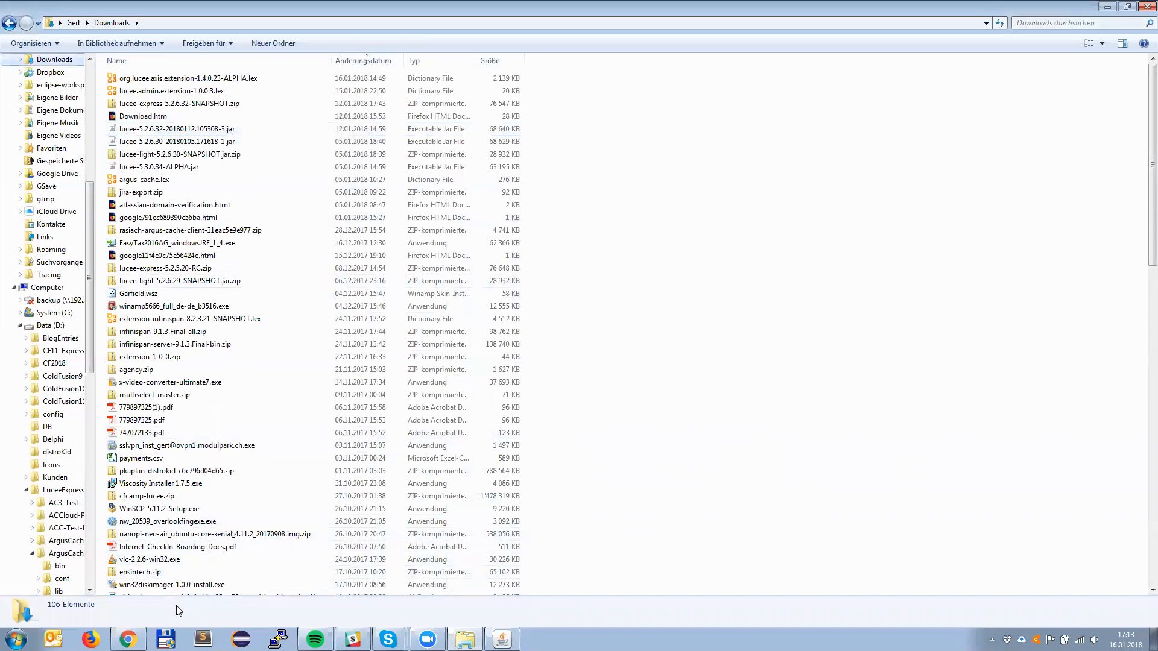
{"action": "left_click", "coordinate": [992, 639]}
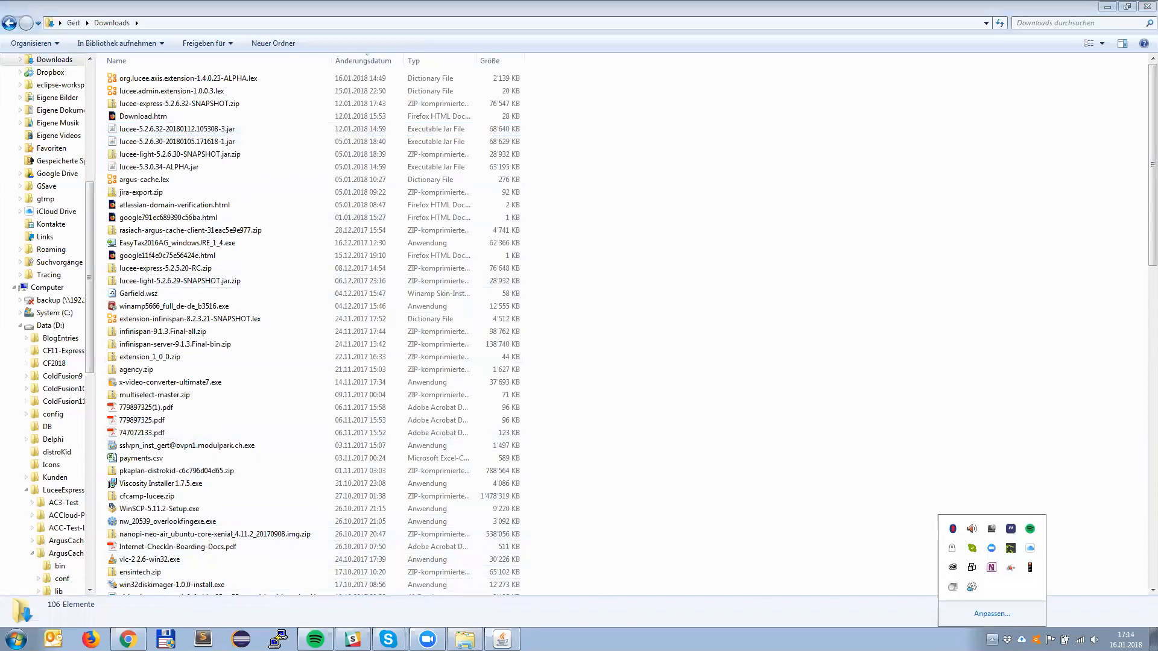
{"action": "left_click", "coordinate": [166, 639]}
{"action": "left_click", "coordinate": [198, 127]}
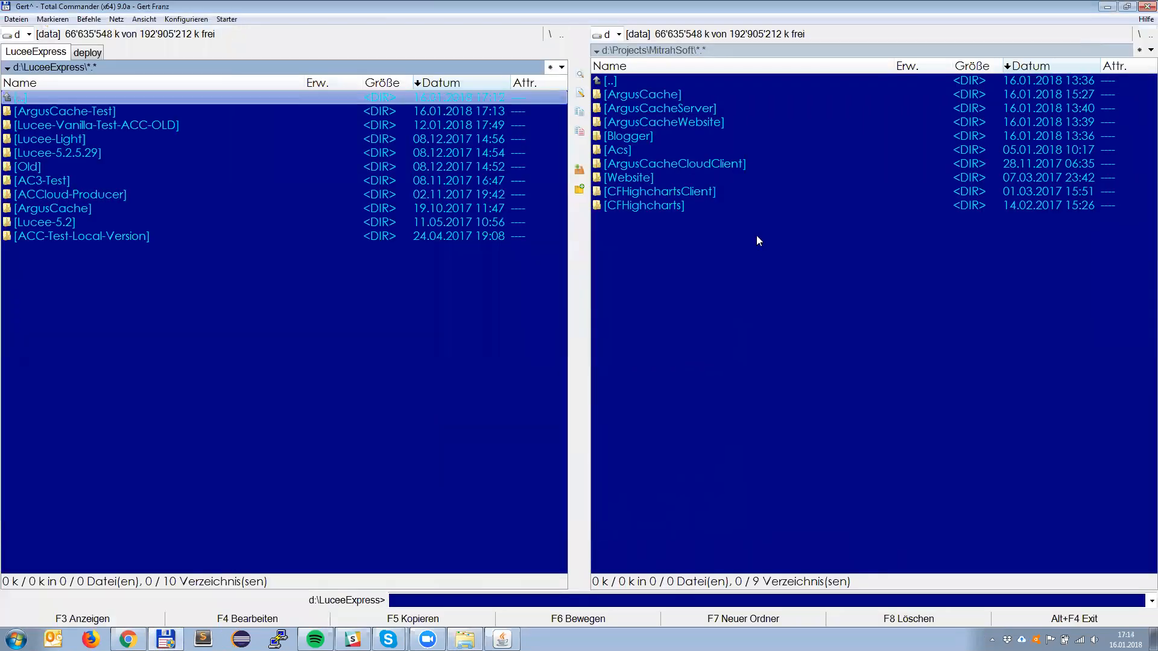
{"action": "key", "text": "Down"}
{"action": "key", "text": "Return"}
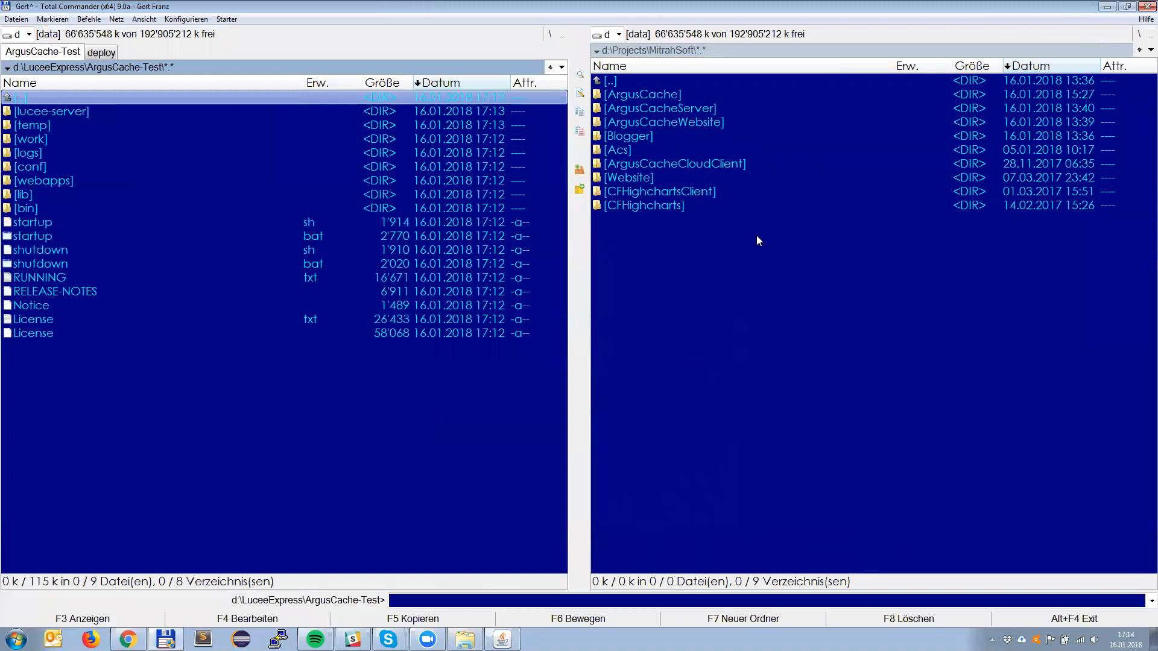
Step: Open d:\Projects\MitrahSoft\ArgusCache\dist\modern in the other file pane and duplicate it in a new folder tab
{"action": "key", "text": "Tab"}
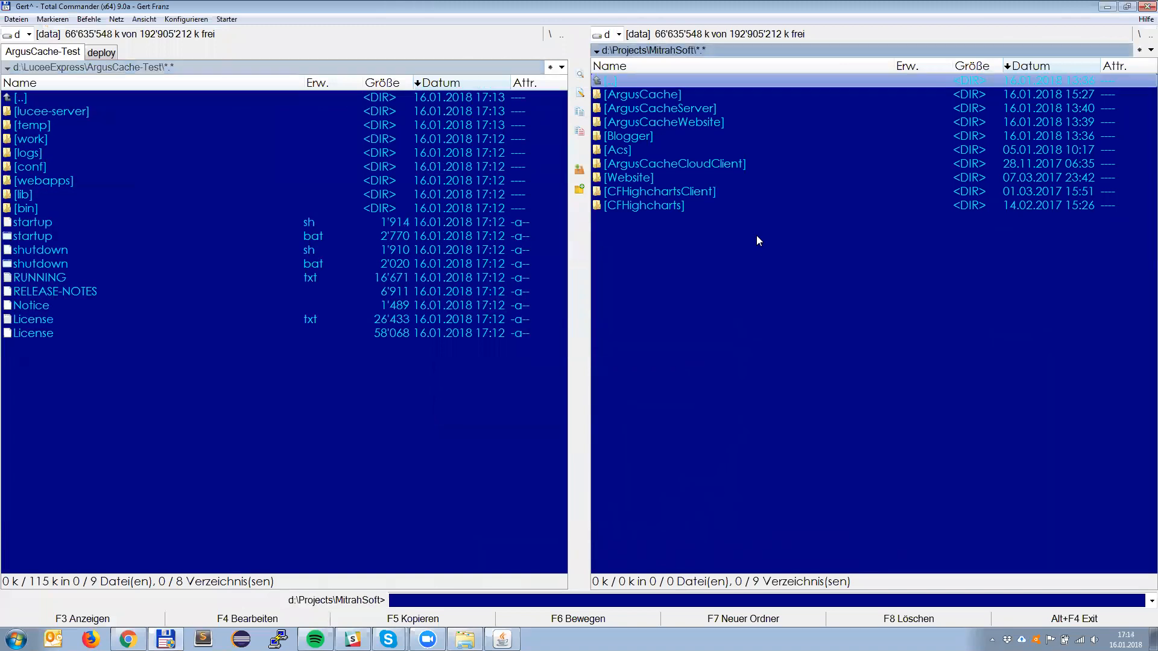
{"action": "key", "text": "Down"}
{"action": "key", "text": "Return"}
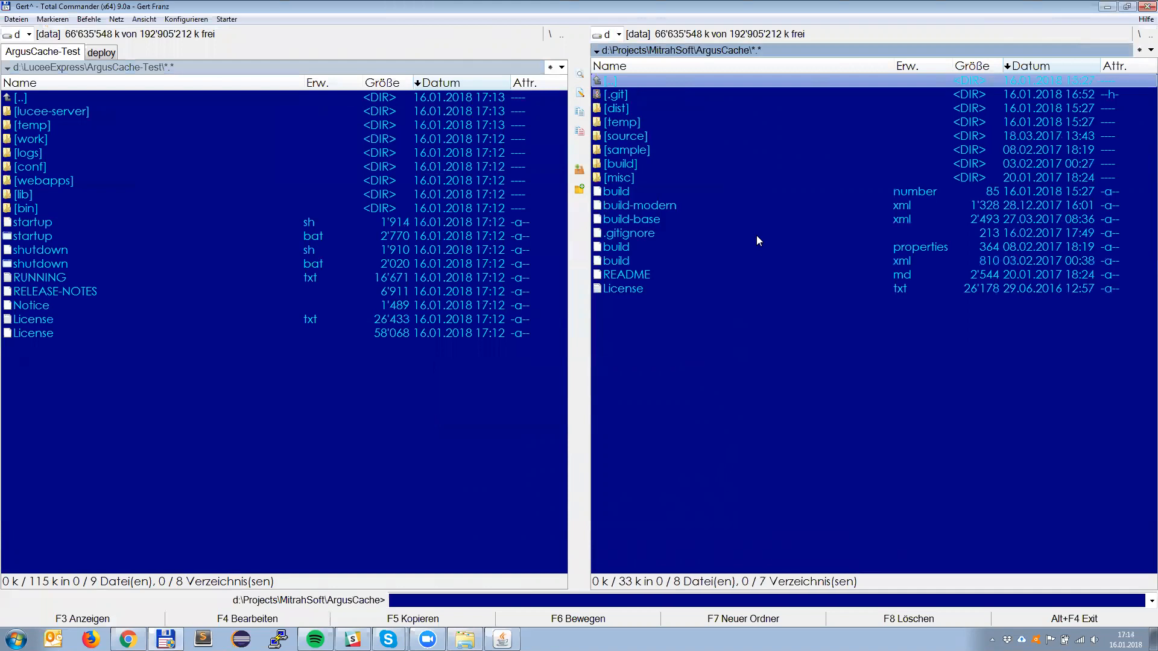
{"action": "key", "text": "Down"}
{"action": "key", "text": "Down"}
{"action": "key", "text": "Down"}
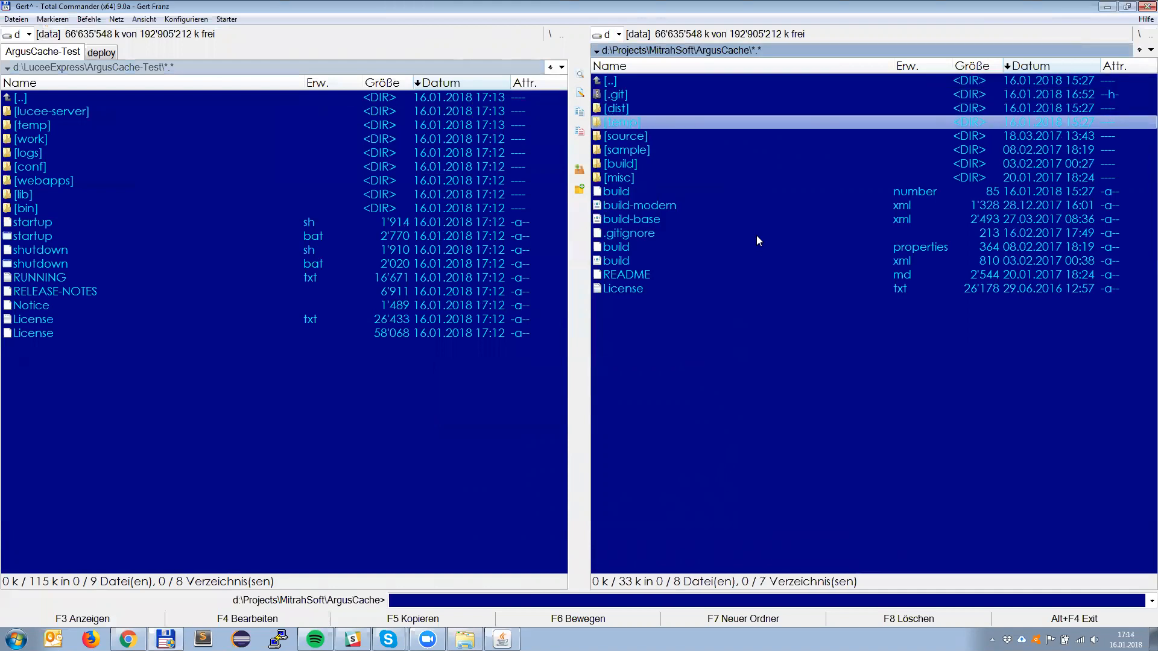
{"action": "key", "text": "Up"}
{"action": "key", "text": "Return"}
{"action": "key", "text": "Down"}
{"action": "key", "text": "Return"}
{"action": "key", "text": "Down"}
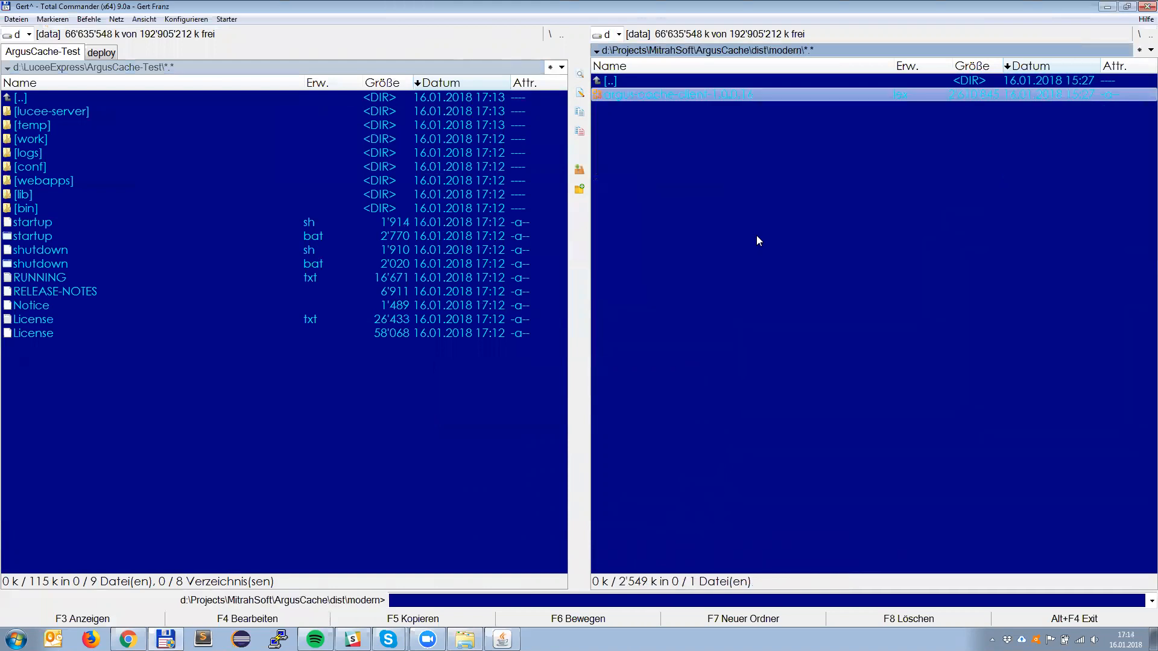
{"action": "key", "text": "Up"}
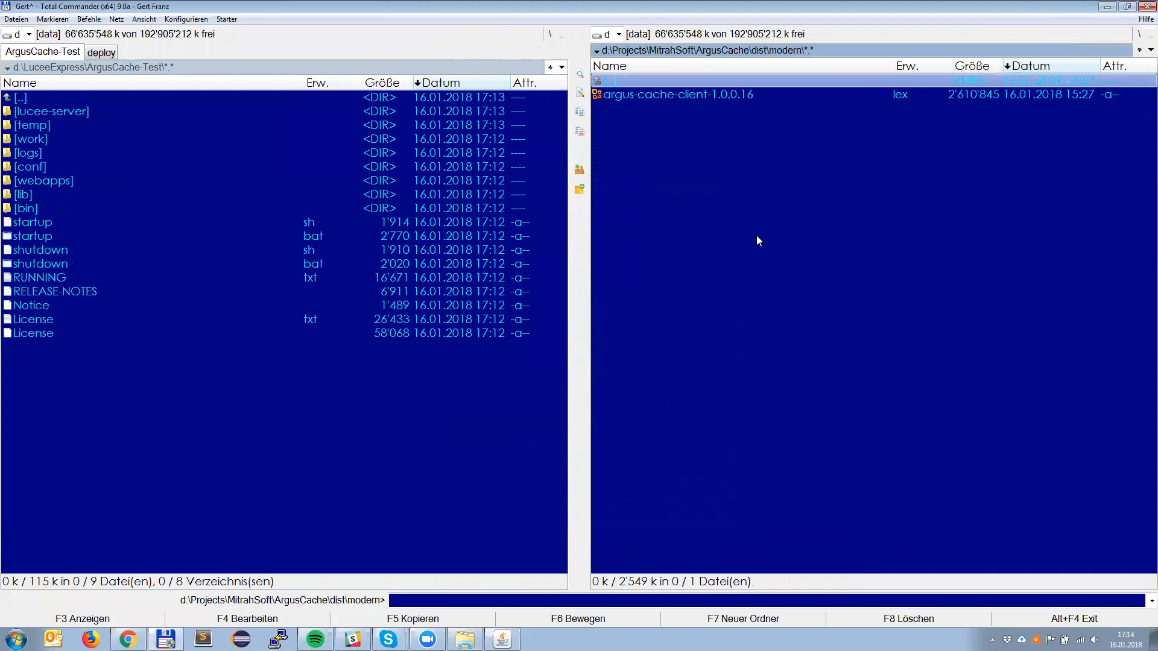
{"action": "key", "text": "ctrl+t"}
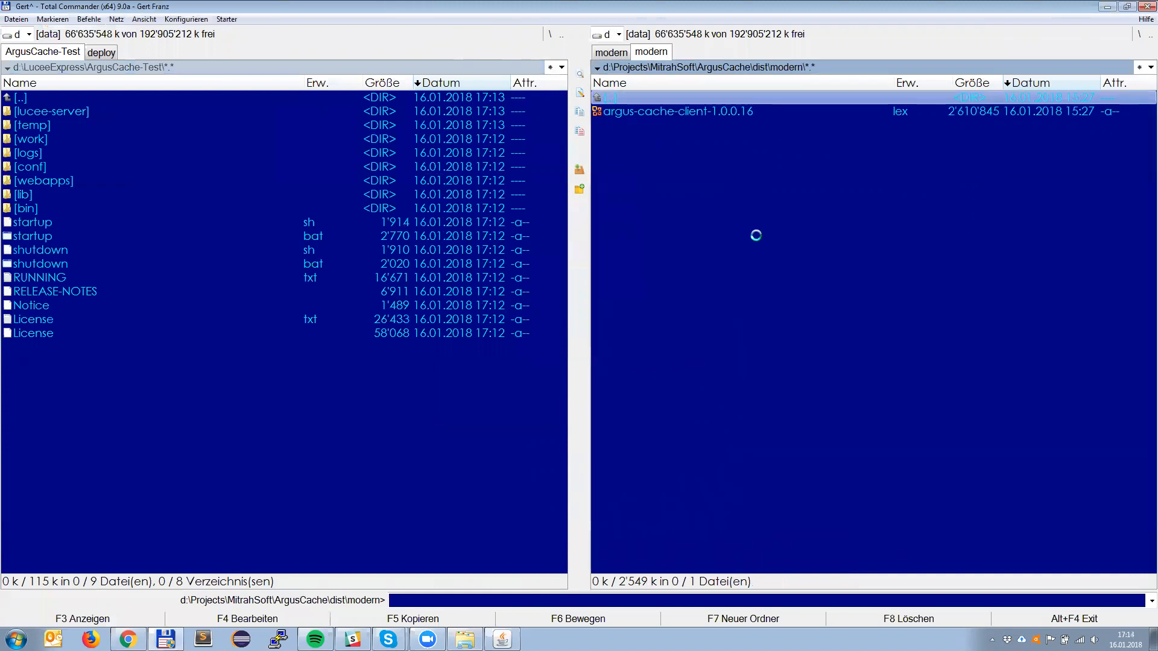
Step: Open the d:\Projects\MitrahSoft\ArgusCacheServer\dist folder in the source pane and highlight argus-cache-1.0.0.259.lex
{"action": "key", "text": "BackSpace"}
{"action": "key", "text": "BackSpace"}
{"action": "key", "text": "BackSpace"}
{"action": "key", "text": "Down"}
{"action": "key", "text": "Return"}
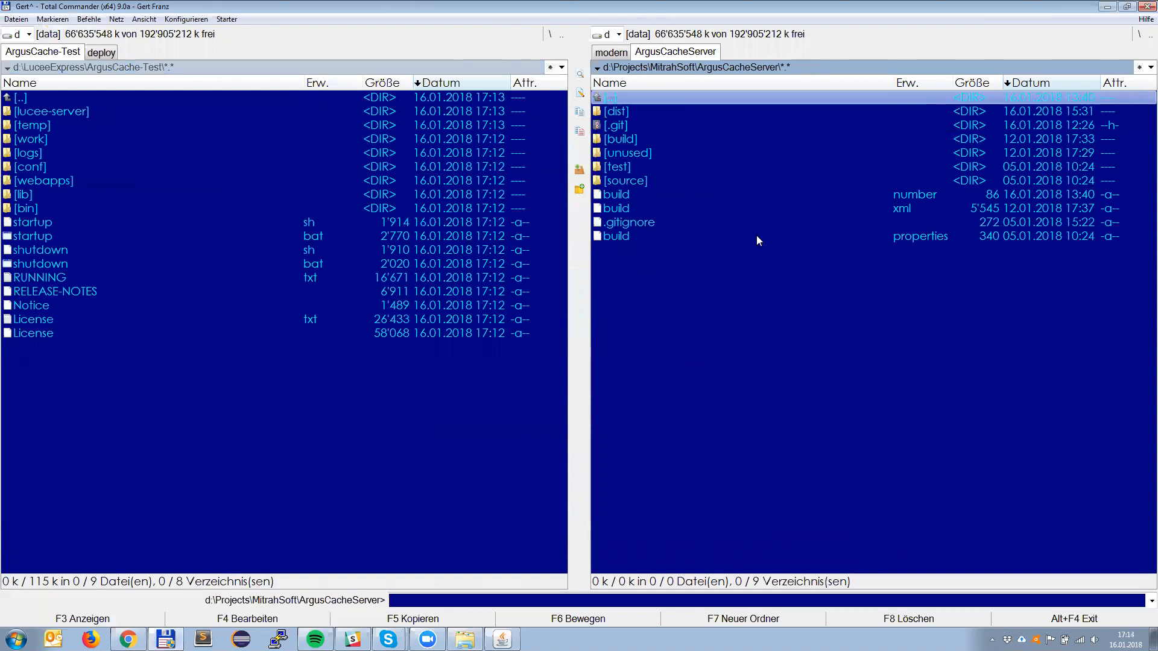
{"action": "key", "text": "Return"}
{"action": "key", "text": "Down"}
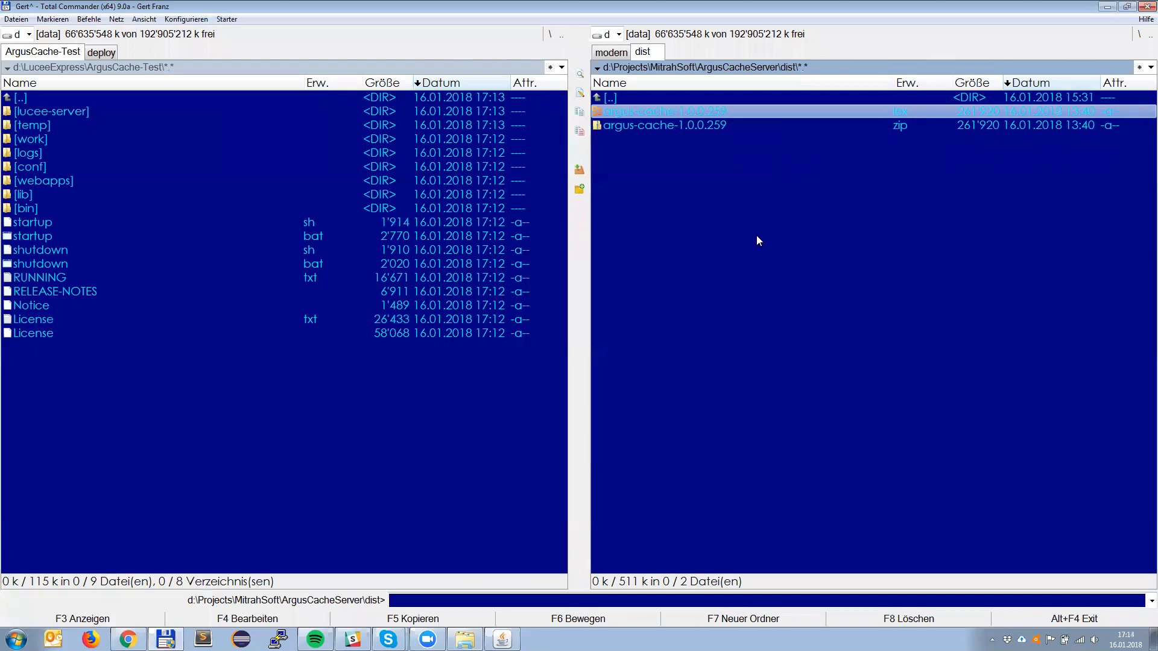
Step: Open the lucee-server\deploy folder of ArgusCache-Test in the other file pane
{"action": "key", "text": "Tab"}
{"action": "key", "text": "Down"}
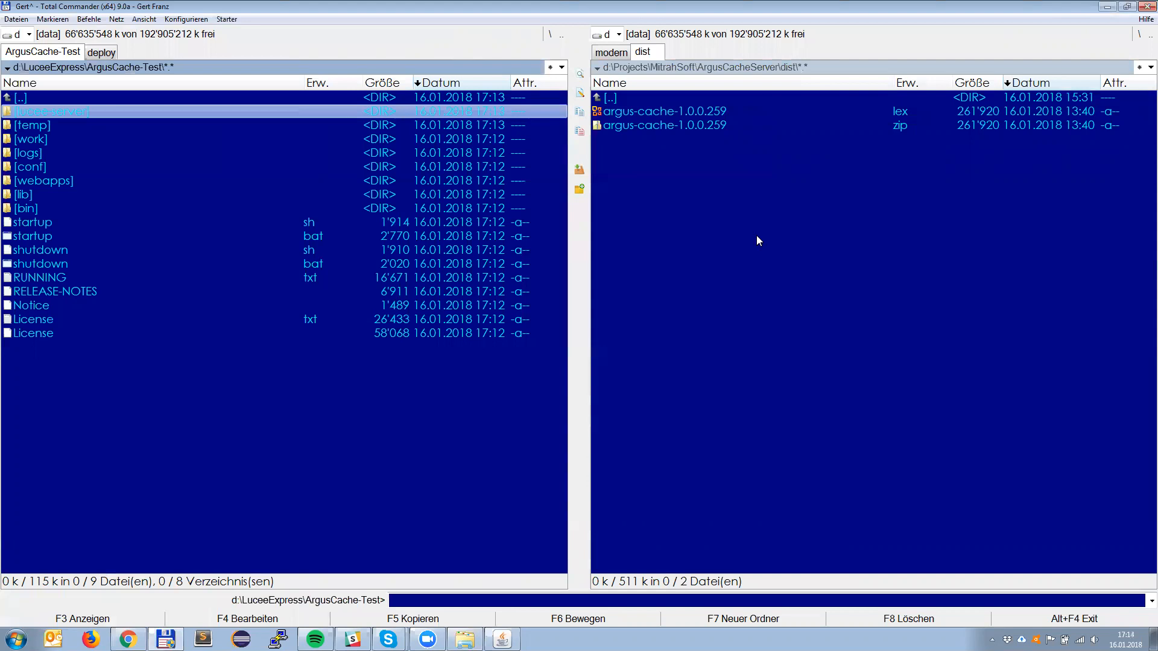
{"action": "key", "text": "Return"}
{"action": "key", "text": "Down"}
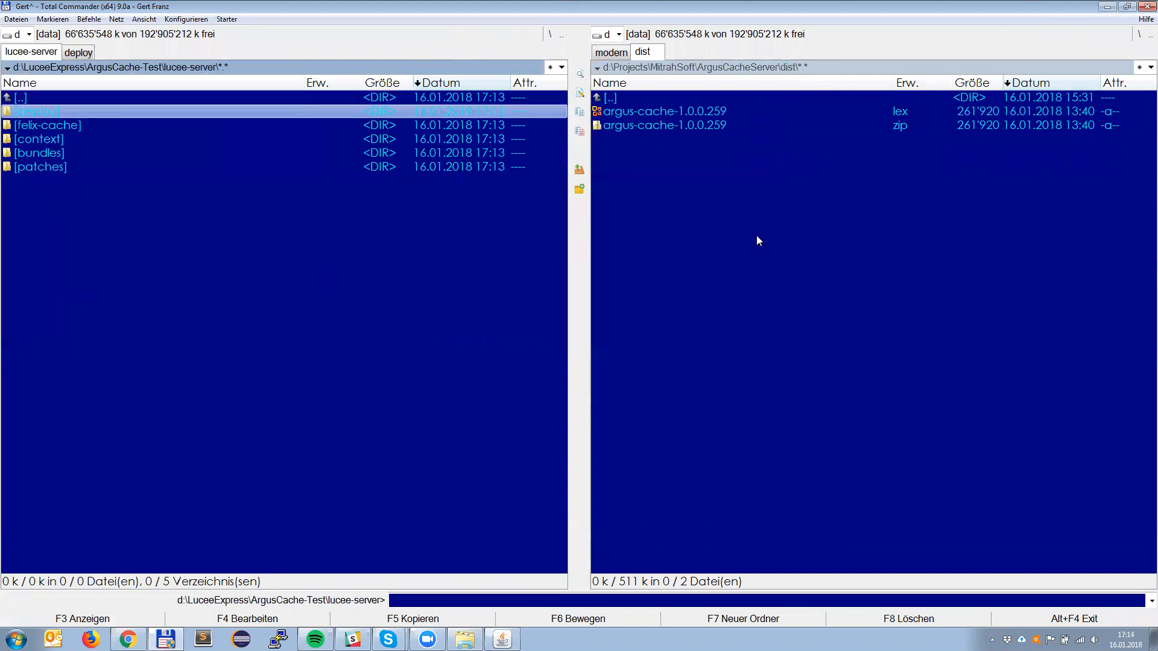
{"action": "key", "text": "Return"}
Step: Copy argus-cache-1.0.0.259.lex from the dist folder into the lucee-server\deploy folder and make the target pane active
{"action": "key", "text": "Tab"}
{"action": "key", "text": "space"}
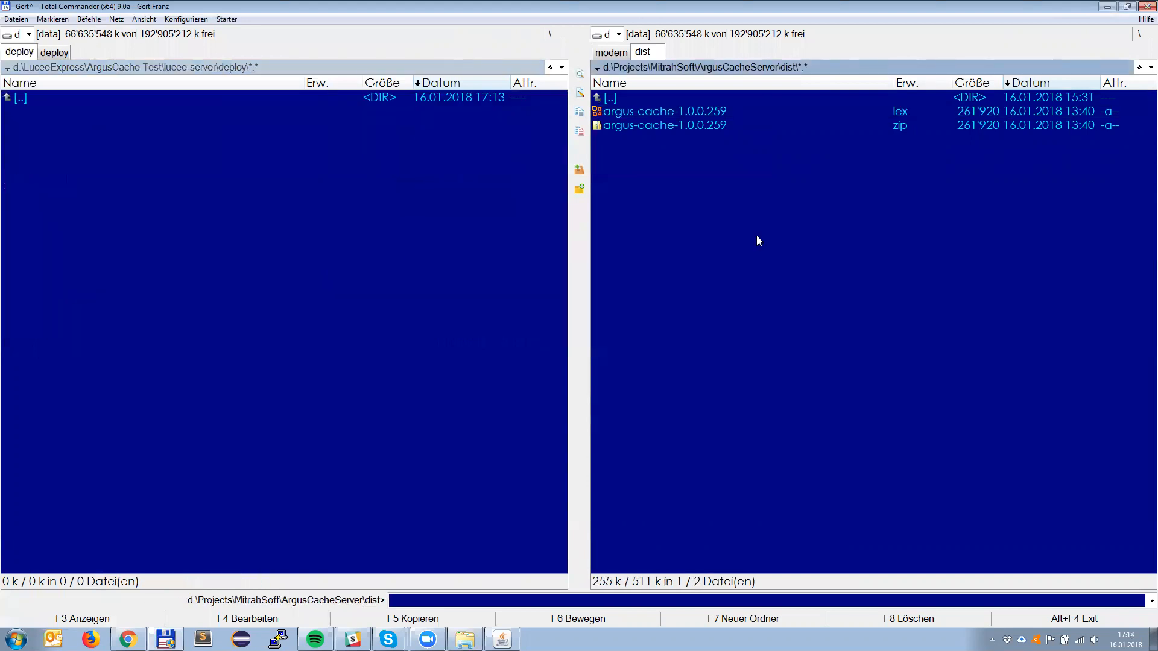
{"action": "key", "text": "F5"}
{"action": "key", "text": "Return"}
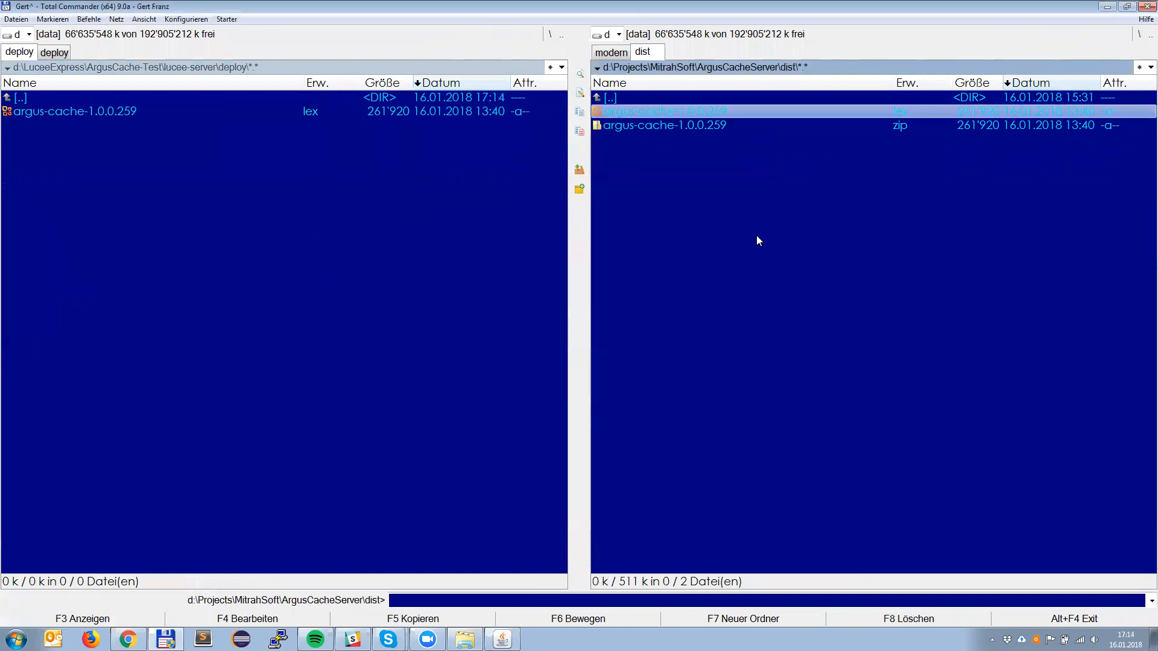
{"action": "key", "text": "Tab"}
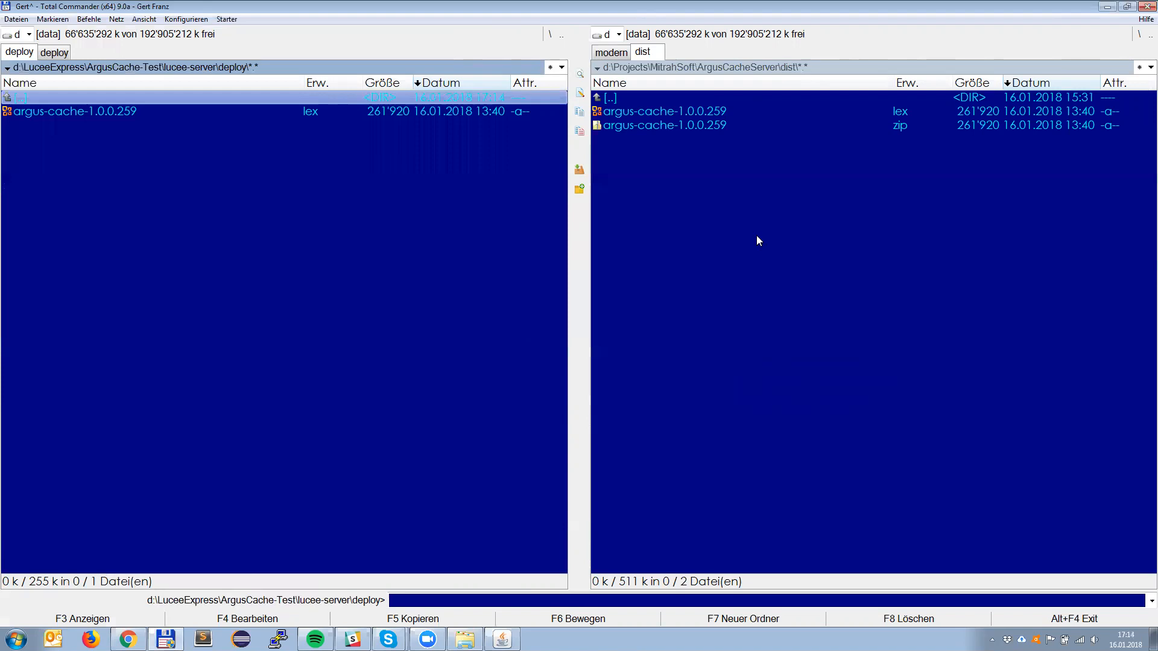
Step: Leave the lucee-server folder and open webapps\Root inside ArgusCache-Test
{"action": "key", "text": "BackSpace"}
{"action": "key", "text": "Return"}
{"action": "key", "text": "BackSpace"}
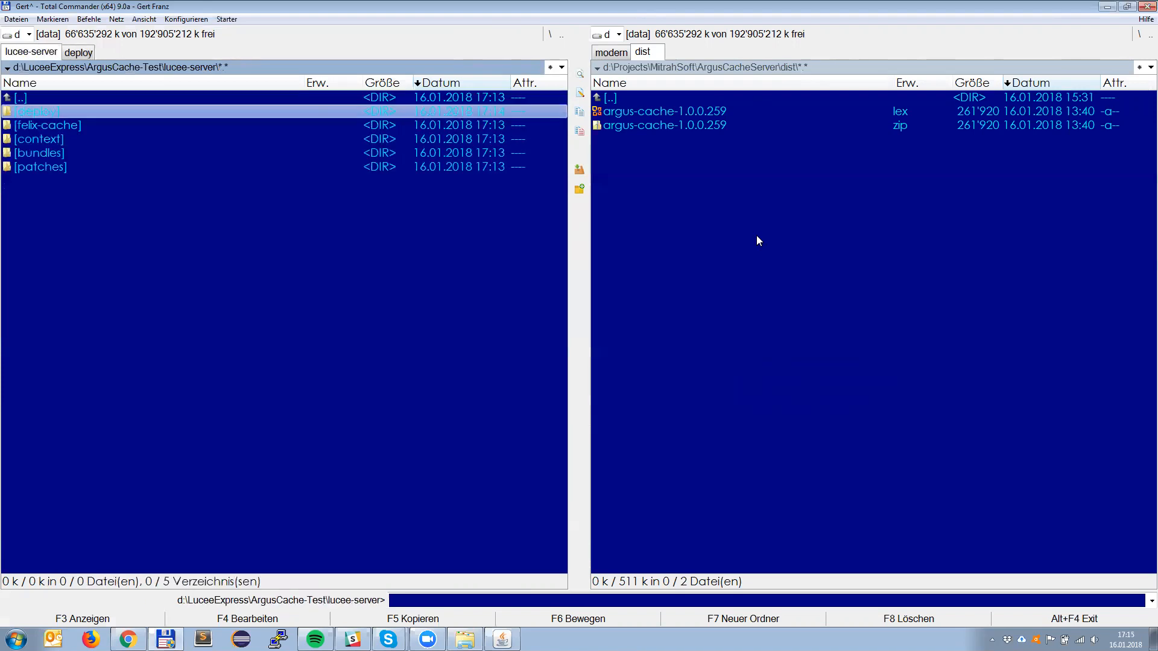
{"action": "key", "text": "BackSpace"}
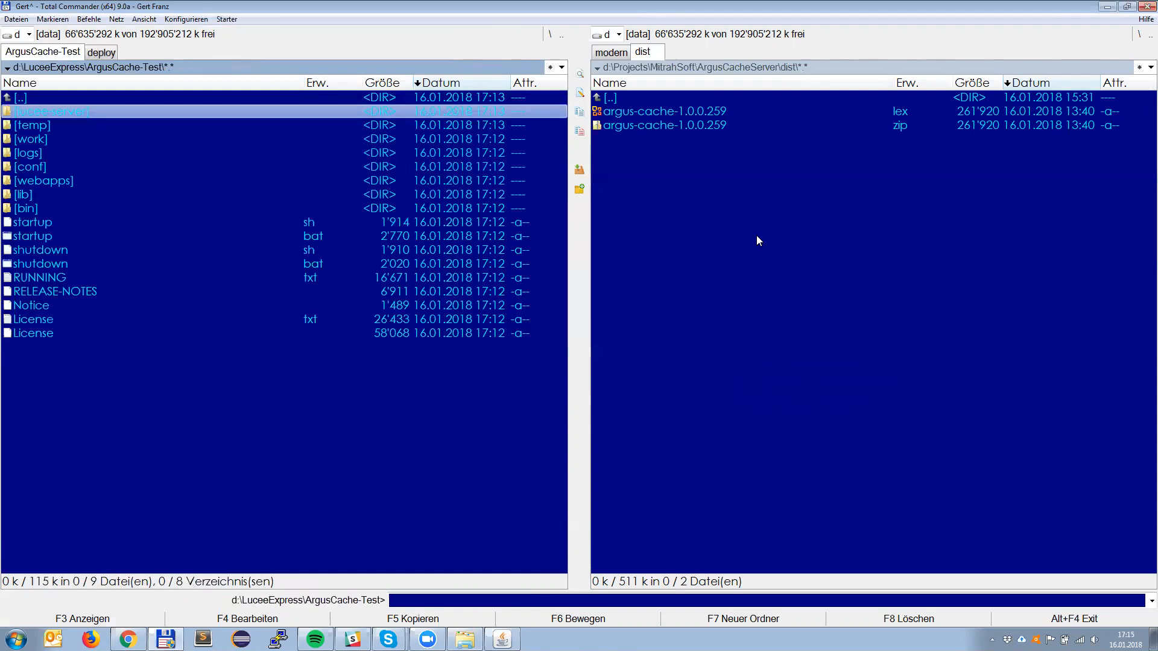
{"action": "key", "text": "Down"}
{"action": "key", "text": "Down"}
{"action": "key", "text": "Down"}
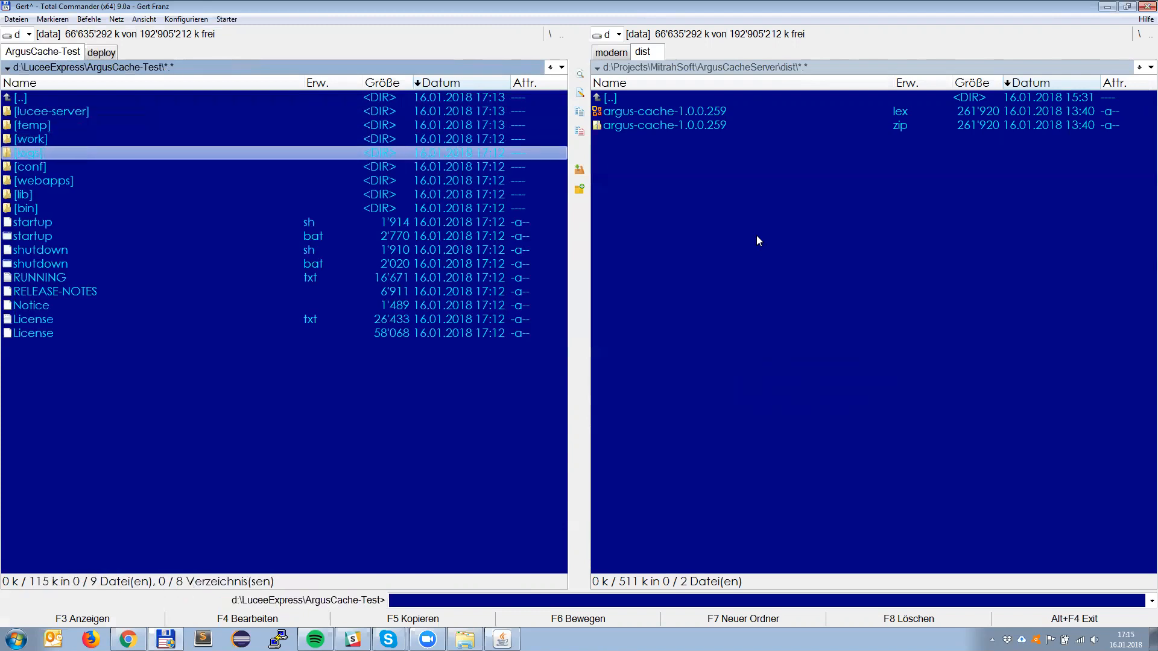
{"action": "key", "text": "Down"}
{"action": "key", "text": "Down"}
{"action": "key", "text": "Return"}
{"action": "key", "text": "Down"}
{"action": "key", "text": "Return"}
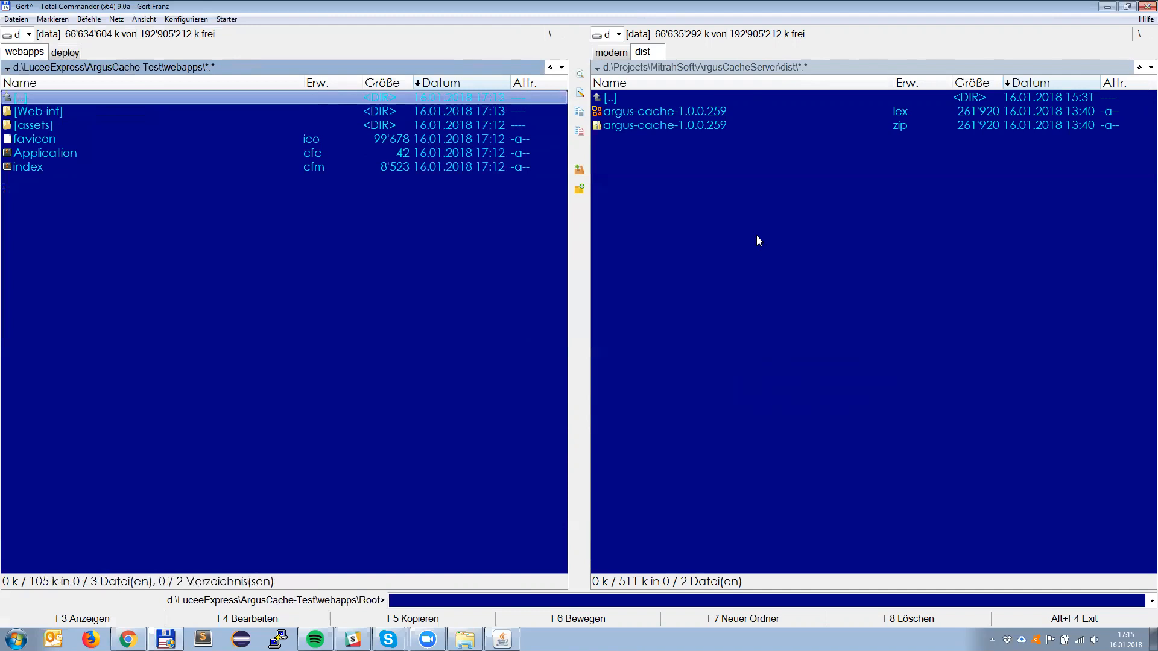
Step: Open d:\Projects\MitrahSoft\ArgusCache\dist\modern in the source pane and highlight argus-cache-client-1.0.0.16.lex
{"action": "key", "text": "Tab"}
{"action": "key", "text": "BackSpace"}
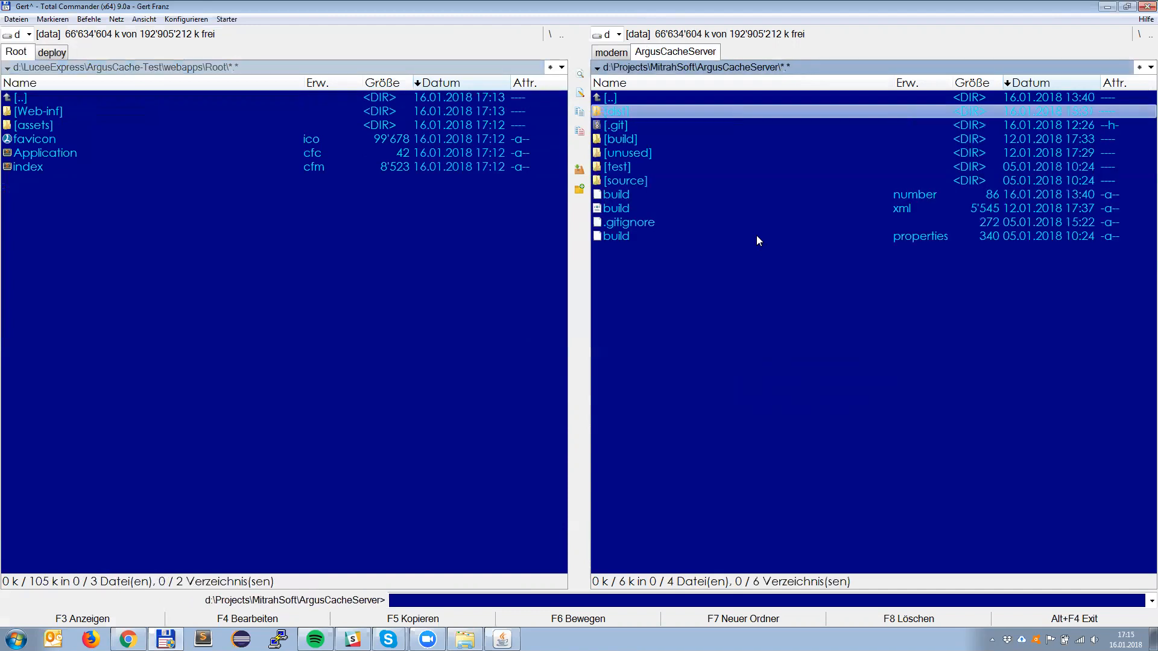
{"action": "key", "text": "BackSpace"}
{"action": "key", "text": "Up"}
{"action": "key", "text": "Return"}
{"action": "key", "text": "Down"}
{"action": "key", "text": "Down"}
{"action": "key", "text": "Return"}
{"action": "key", "text": "Down"}
{"action": "key", "text": "Return"}
{"action": "key", "text": "Down"}
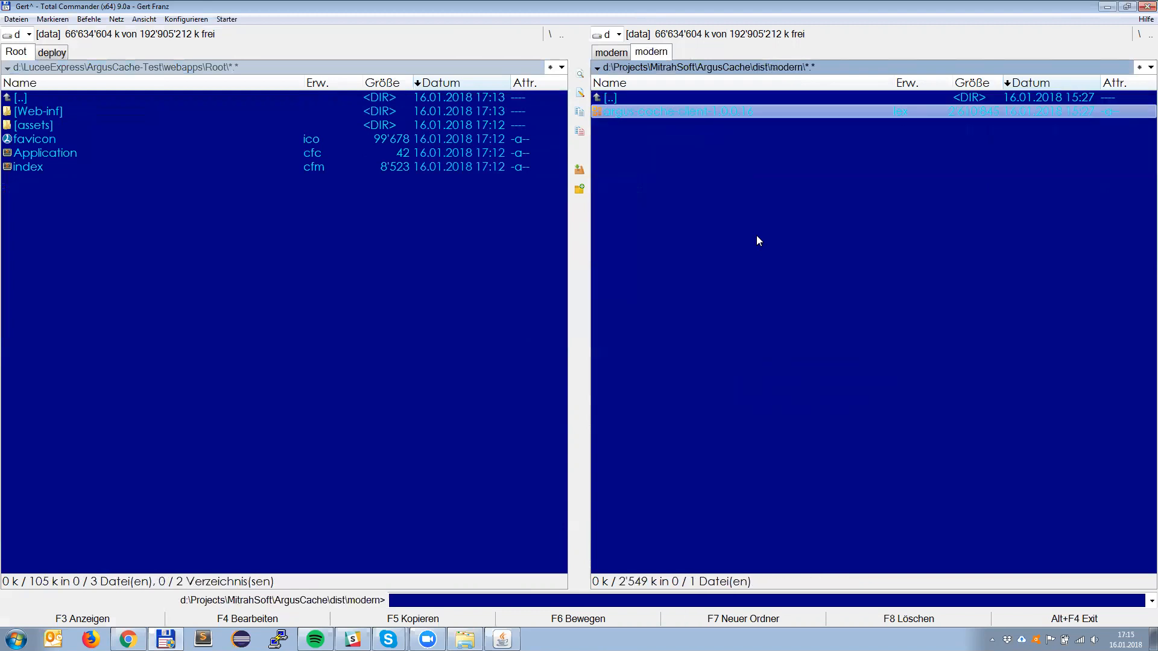
Step: Open the Web-inf\lucee\deploy folder under ArgusCache-Test's webapps\Root in the target pane
{"action": "key", "text": "Tab"}
{"action": "key", "text": "Down"}
{"action": "key", "text": "Return"}
{"action": "key", "text": "Down"}
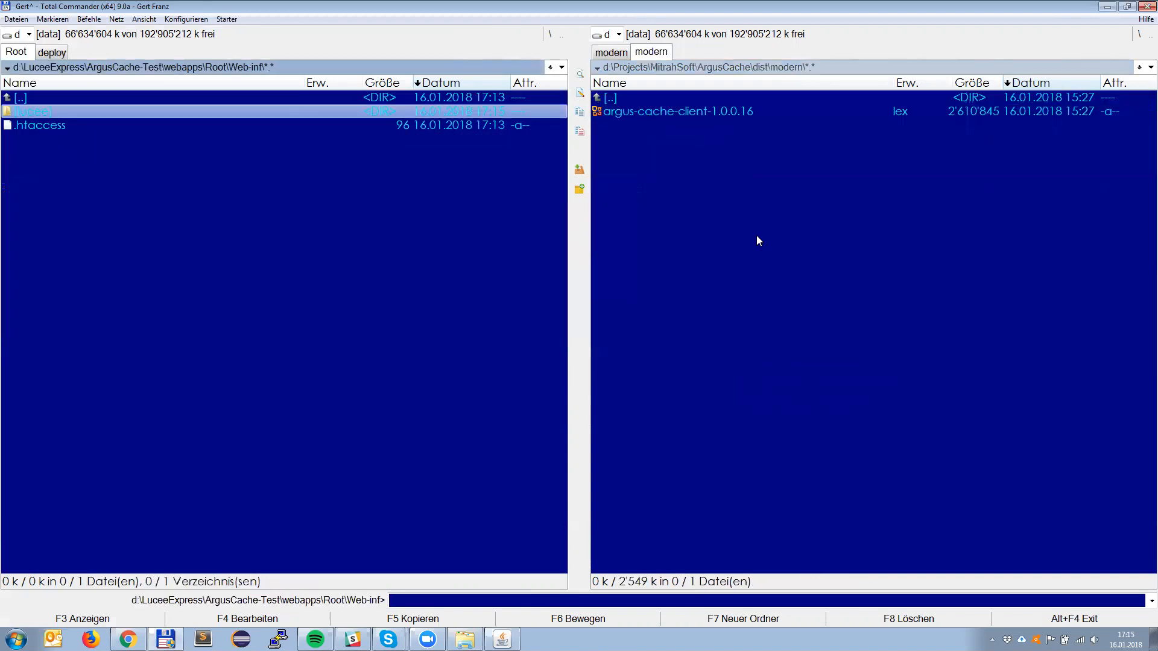
{"action": "key", "text": "Return"}
{"action": "key", "text": "Down"}
{"action": "key", "text": "Down"}
{"action": "key", "text": "Return"}
Step: Copy argus-cache-client-1.0.0.16.lex into the Web-inf\lucee\deploy folder
{"action": "key", "text": "Tab"}
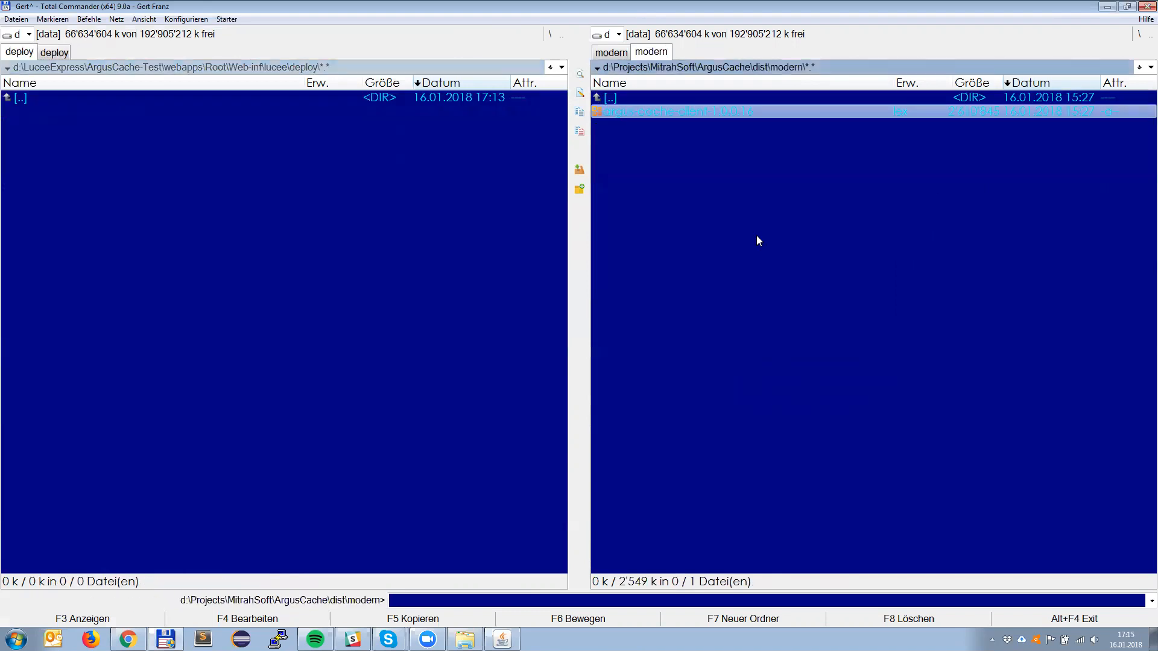
{"action": "key", "text": "F5"}
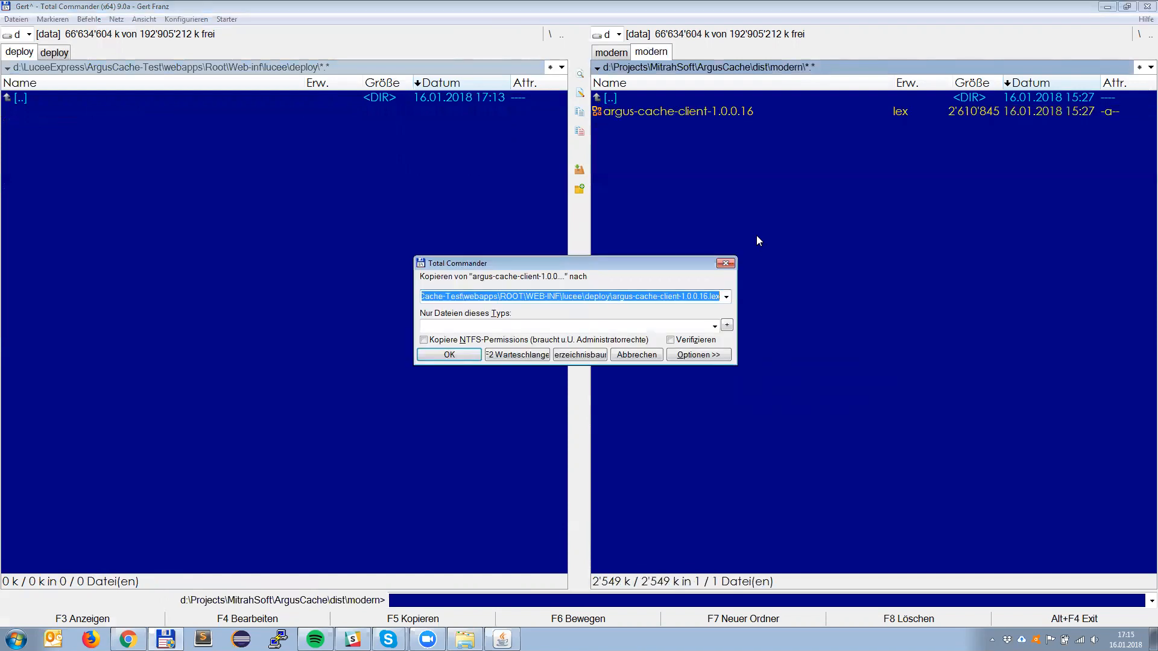
{"action": "key", "text": "Return"}
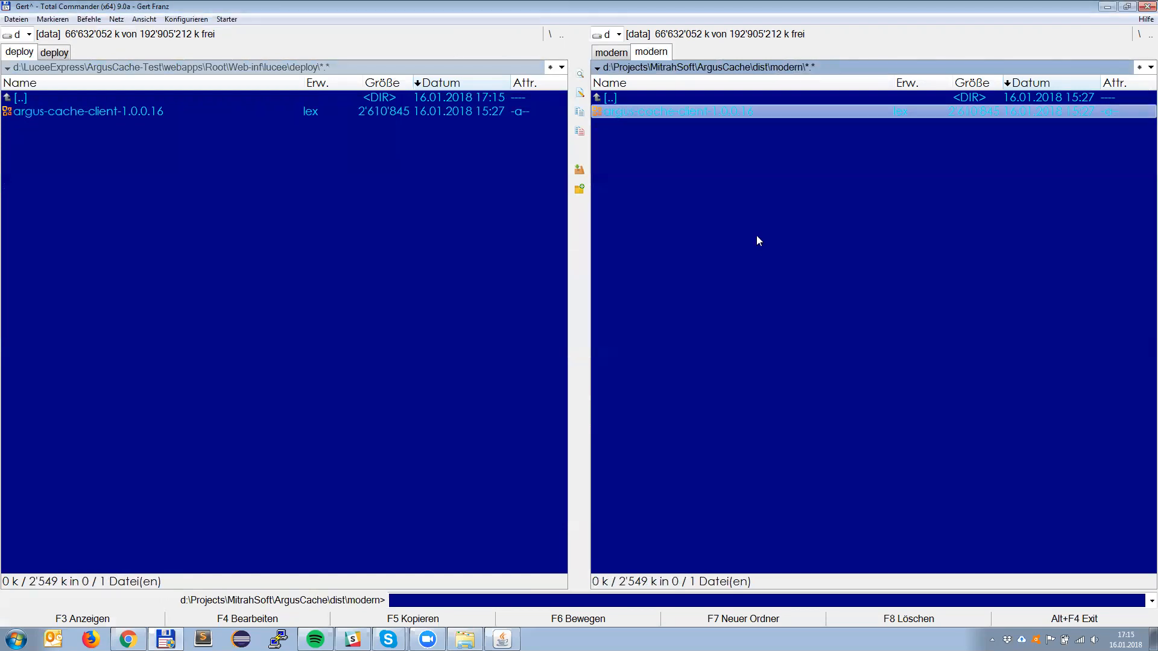
Step: Bring the source pane to d:\LuceeExpress and open the Lucee-Vanilla-Test-ACC-OLD folder there
{"action": "key", "text": "ctrl+Right"}
{"action": "key", "text": "Return"}
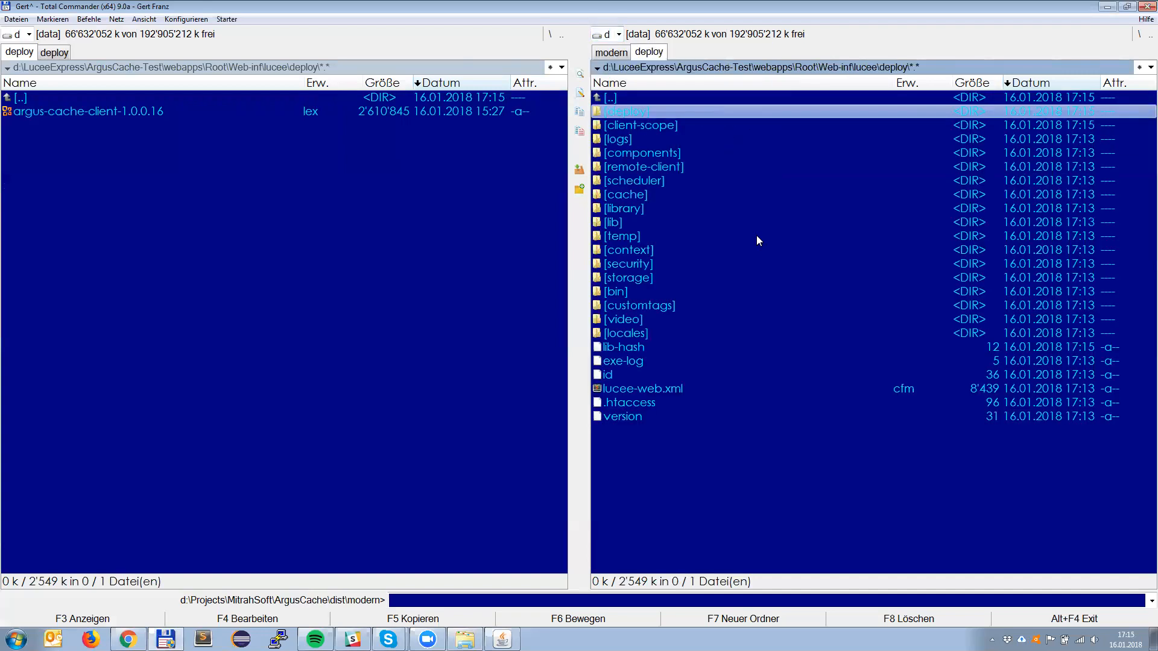
{"action": "key", "text": "BackSpace"}
{"action": "key", "text": "BackSpace"}
{"action": "key", "text": "BackSpace"}
{"action": "key", "text": "BackSpace"}
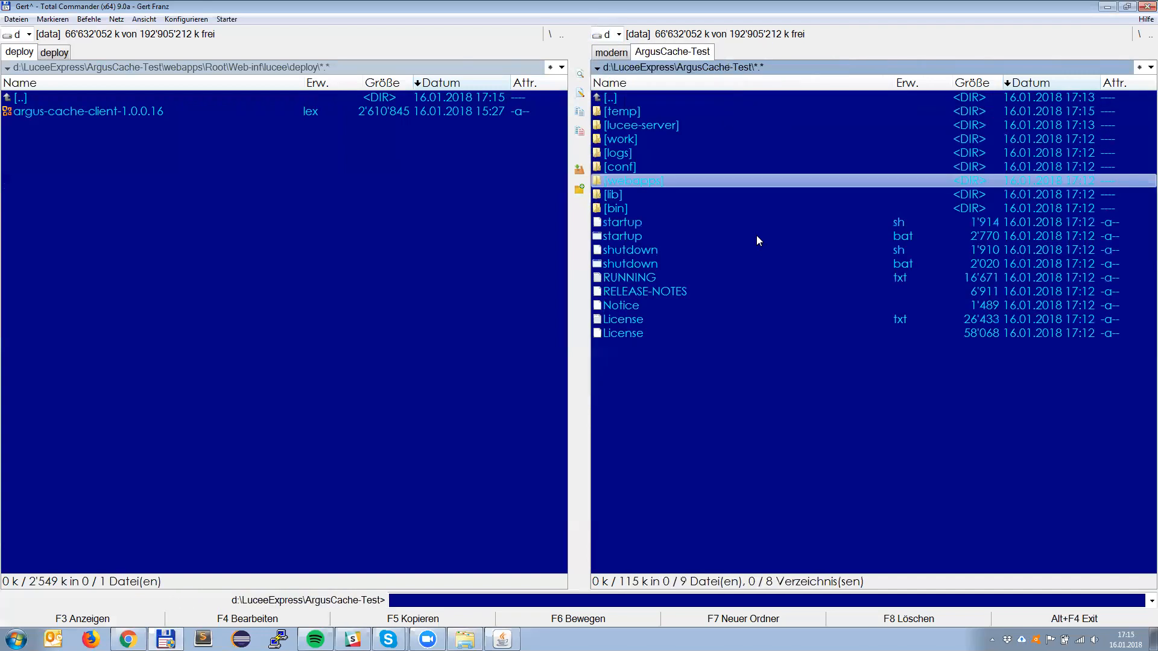
{"action": "key", "text": "BackSpace"}
{"action": "key", "text": "Down"}
{"action": "key", "text": "Return"}
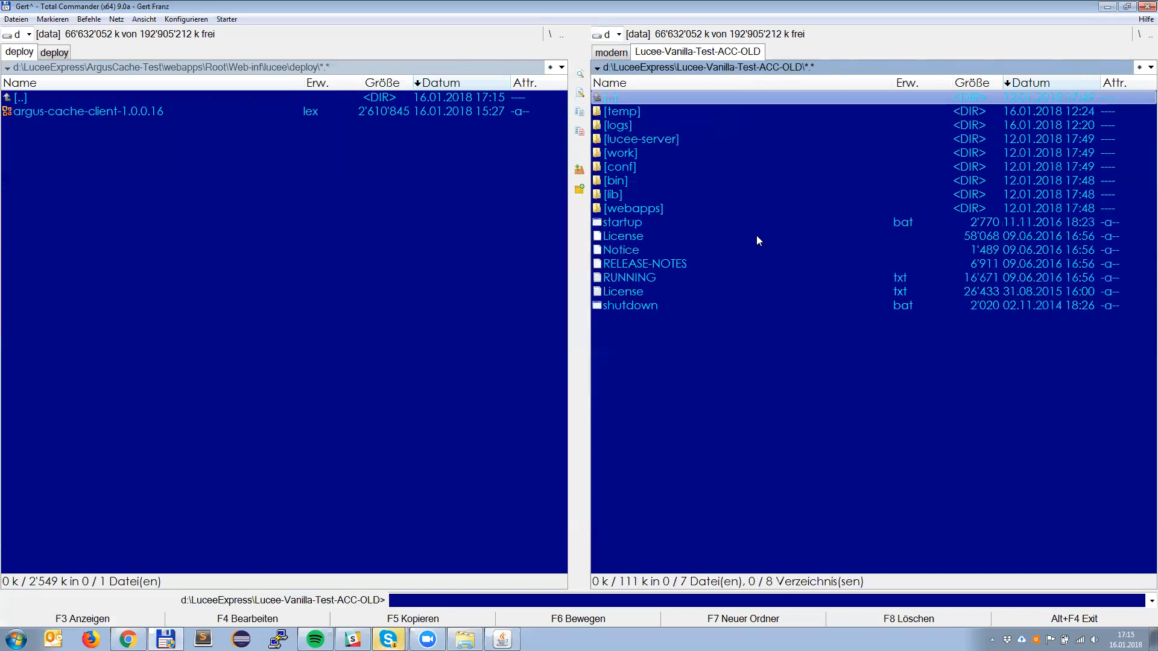
Step: Open the webapps\Root folder of Lucee-Vanilla-Test-ACC-OLD in the source pane
{"action": "key", "text": "Down"}
{"action": "key", "text": "Down"}
{"action": "key", "text": "Down"}
{"action": "key", "text": "Down"}
{"action": "key", "text": "Down"}
{"action": "key", "text": "Down"}
{"action": "key", "text": "Down"}
{"action": "key", "text": "Down"}
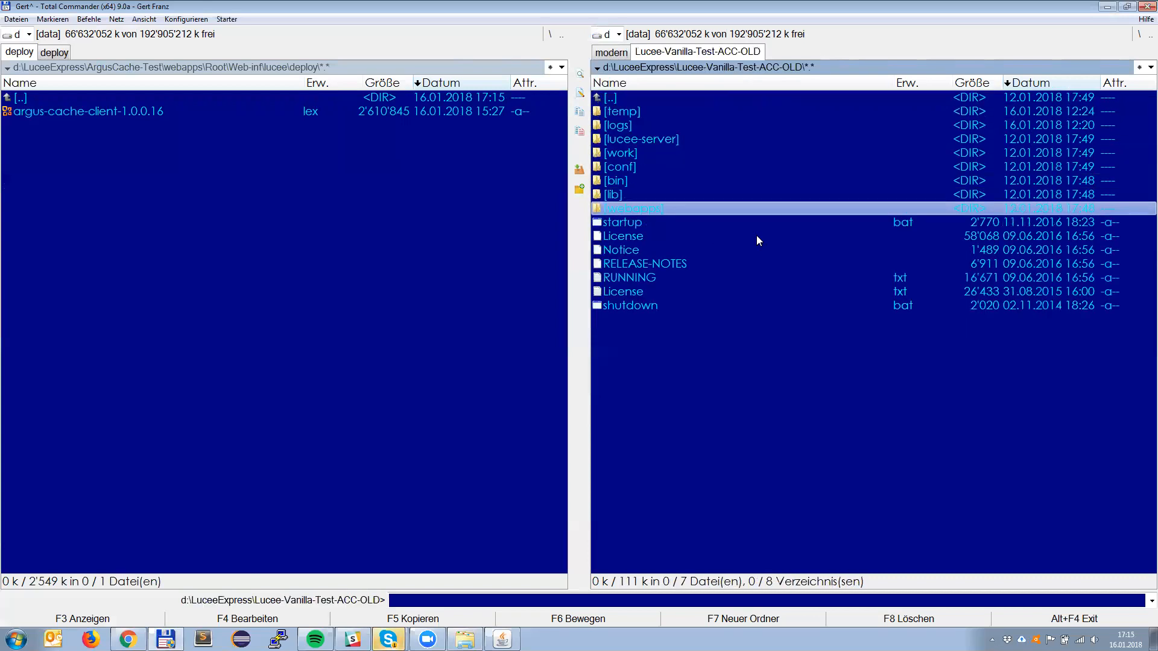
{"action": "key", "text": "Return"}
{"action": "key", "text": "Down"}
{"action": "key", "text": "Return"}
{"action": "key", "text": "Down"}
{"action": "key", "text": "Down"}
Step: Return the target pane to ArgusCache-Test\webapps\Root and copy the Blogger folder from the old installation into it
{"action": "key", "text": "Tab"}
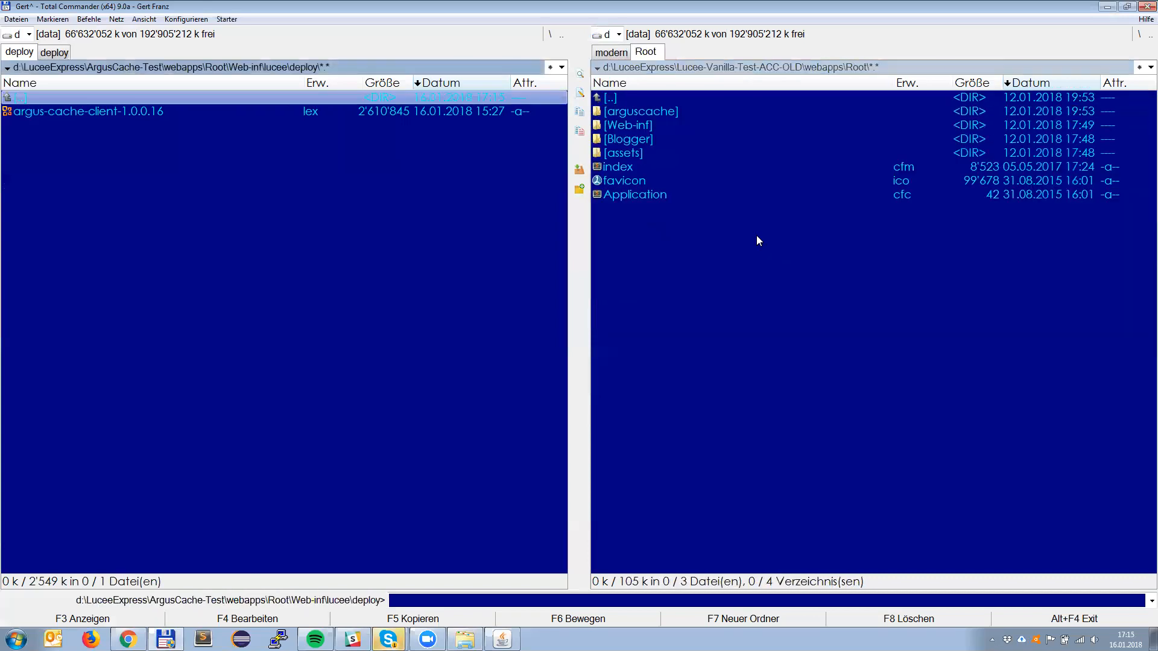
{"action": "key", "text": "BackSpace"}
{"action": "key", "text": "BackSpace"}
{"action": "key", "text": "BackSpace"}
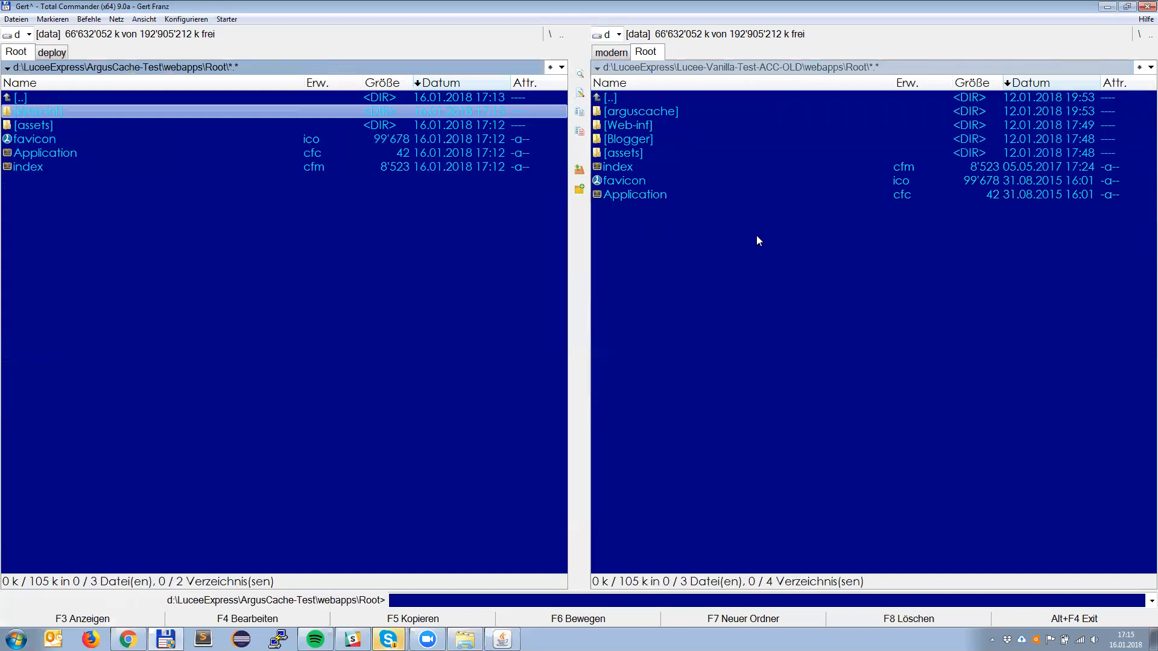
{"action": "key", "text": "Tab"}
{"action": "key", "text": "Down"}
{"action": "key", "text": "F5"}
{"action": "key", "text": "Return"}
Step: Enter the copied Blogger folder in ArgusCache-Test and open its Application.cfc for editing
{"action": "key", "text": "Tab"}
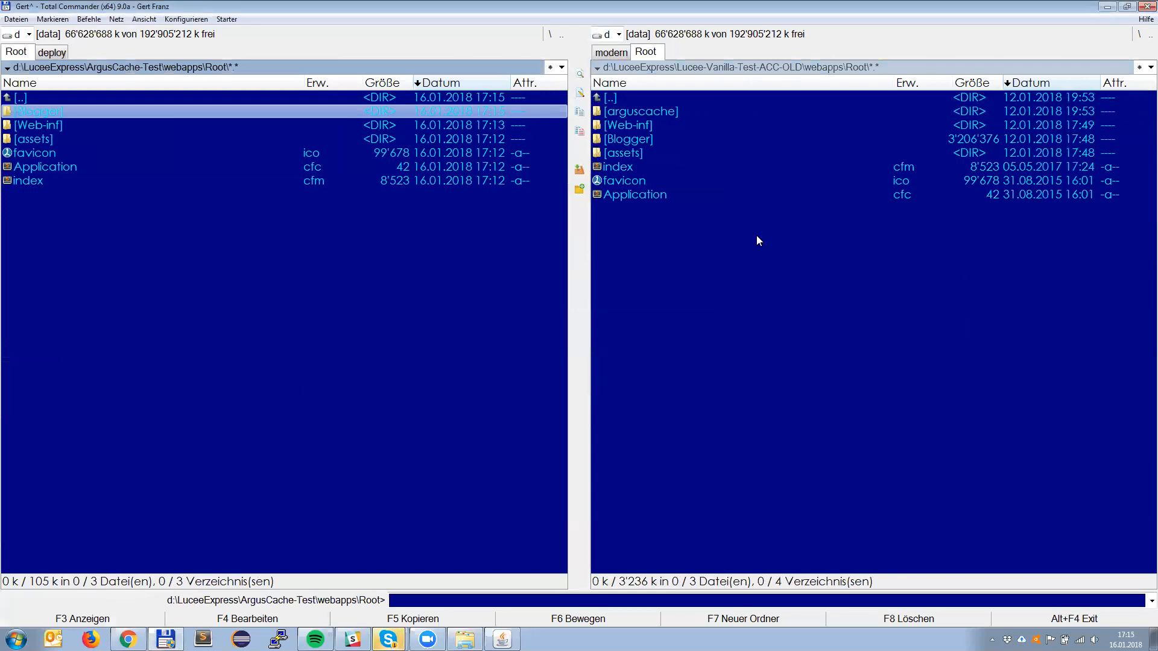
{"action": "key", "text": "Return"}
{"action": "key", "text": "Down"}
{"action": "key", "text": "Down"}
{"action": "key", "text": "Down"}
{"action": "key", "text": "Up"}
{"action": "key", "text": "Up"}
{"action": "key", "text": "Up"}
{"action": "key", "text": "Down"}
{"action": "key", "text": "Down"}
{"action": "key", "text": "Down"}
{"action": "key", "text": "Down"}
{"action": "key", "text": "Down"}
{"action": "key", "text": "Down"}
{"action": "key", "text": "Down"}
{"action": "key", "text": "Down"}
{"action": "key", "text": "Down"}
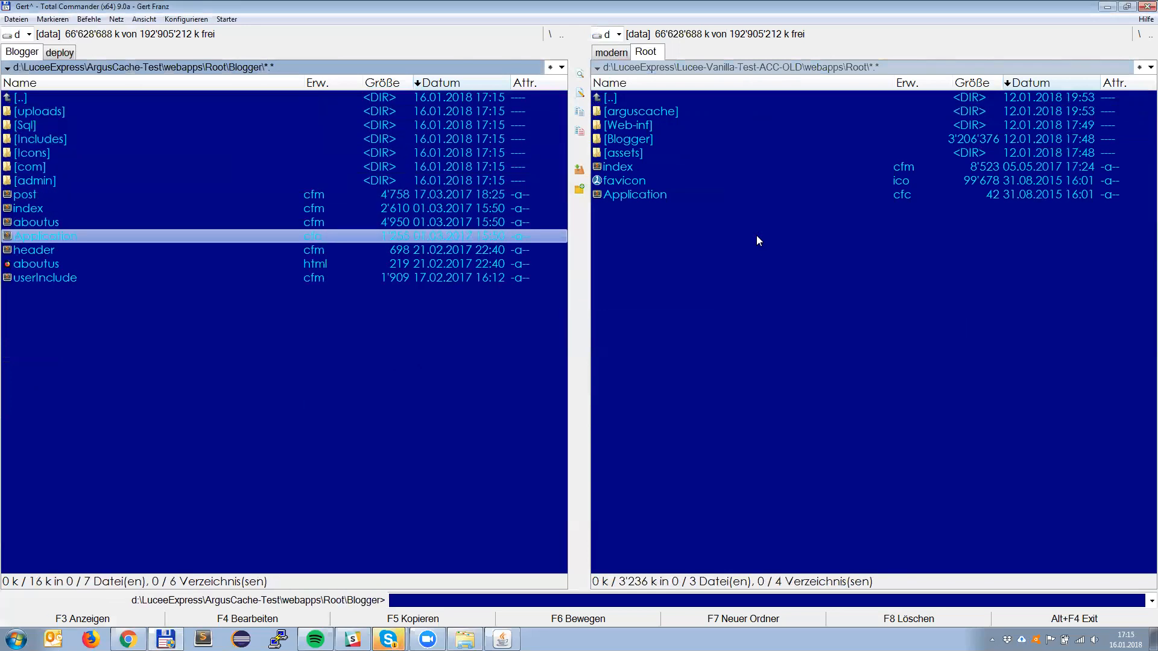
{"action": "key", "text": "F4"}
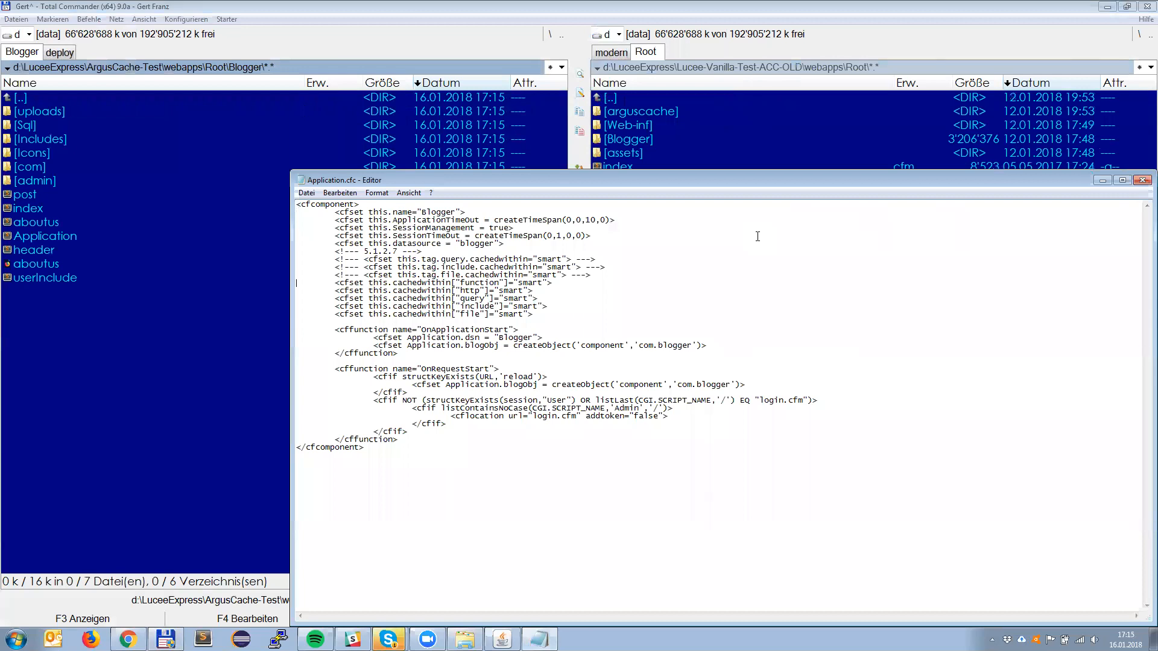
Step: Insert the comment marker ---> into the code of Application.cfc, save the file and close the editor
{"action": "key", "text": "shift+Left"}
{"action": "key", "text": "shift+Left"}
{"action": "key", "text": "shift+Left"}
{"action": "key", "text": "shift+Left"}
{"action": "key", "text": "shift+Left"}
{"action": "key", "text": "Delete"}
{"action": "type", "text": "--->"}
{"action": "key", "text": "ctrl+s"}
{"action": "key", "text": "alt+F4"}
{"action": "key", "text": "alt+Tab"}
{"action": "key", "text": "alt+Tab"}
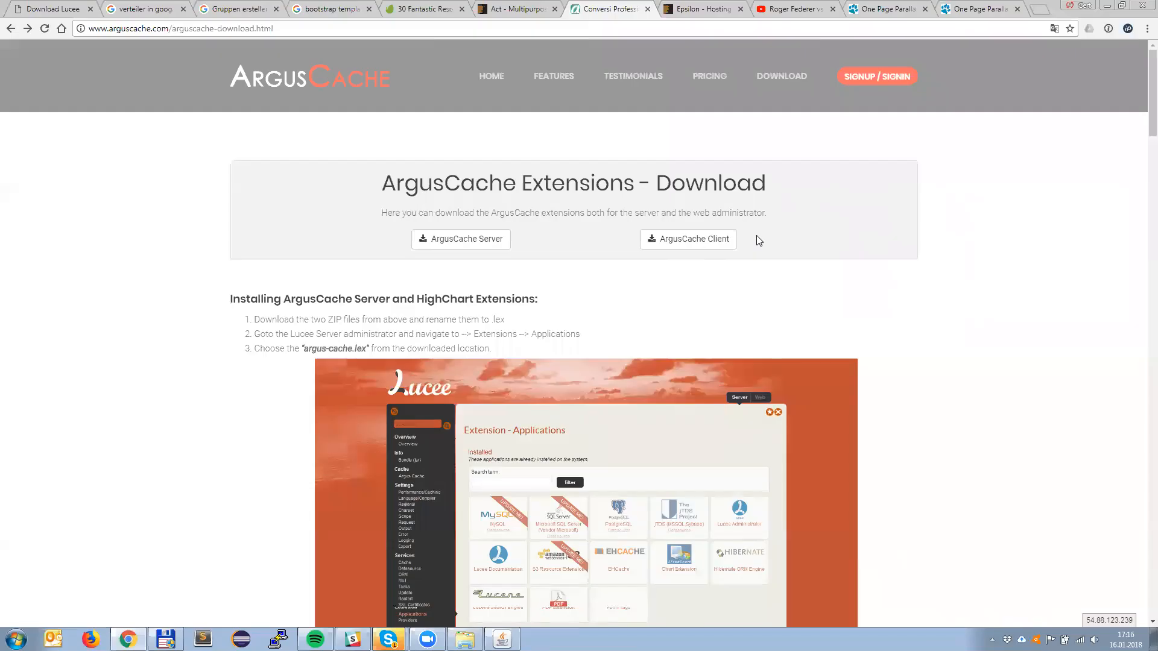
{"action": "key", "text": "alt+Tab"}
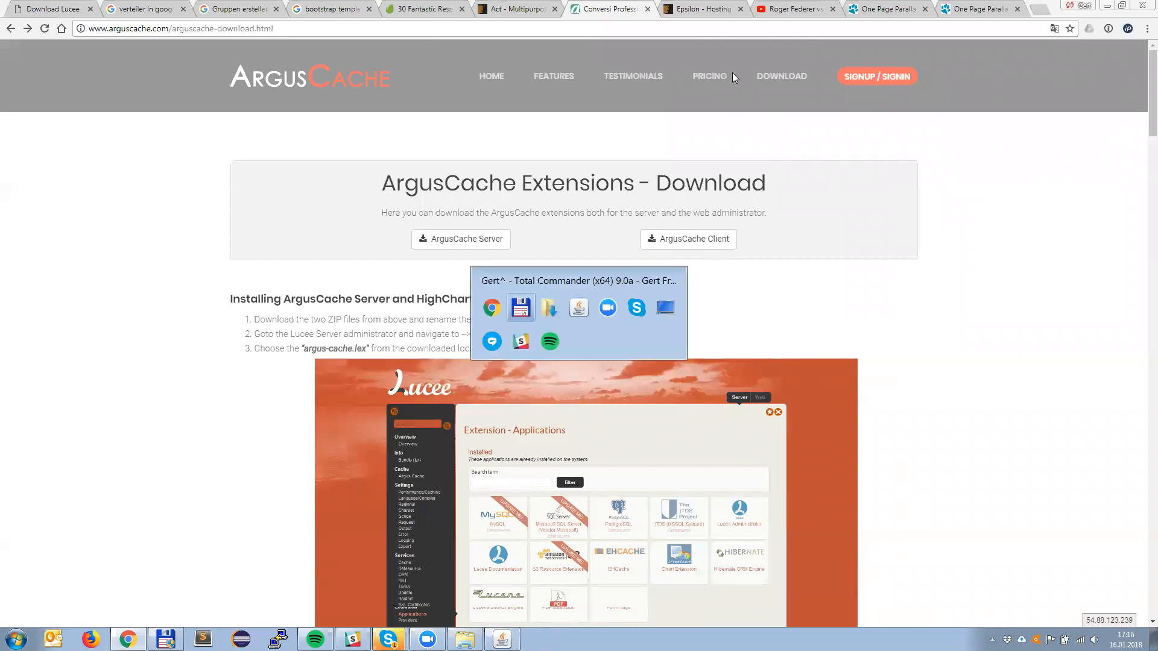
Step: Open Web-inf\lucee\deploy under ArgusCache-Test's webapps\Root to check whether the client extension has been deployed
{"action": "key", "text": "Up"}
{"action": "key", "text": "Up"}
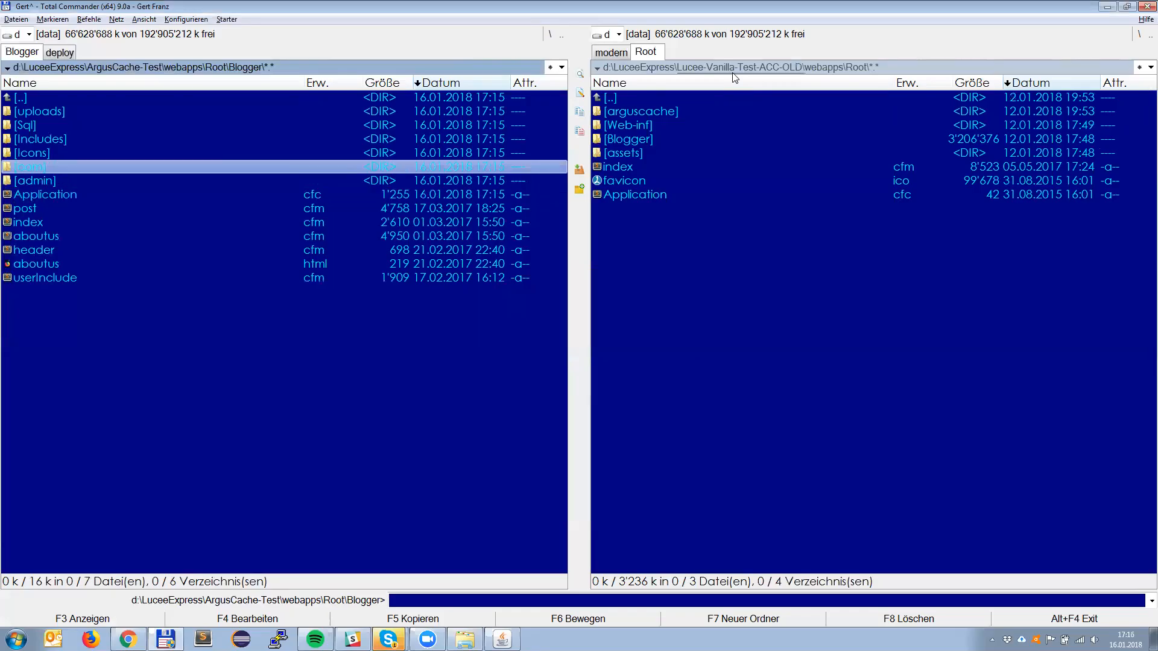
{"action": "key", "text": "BackSpace"}
{"action": "key", "text": "Down"}
{"action": "key", "text": "Return"}
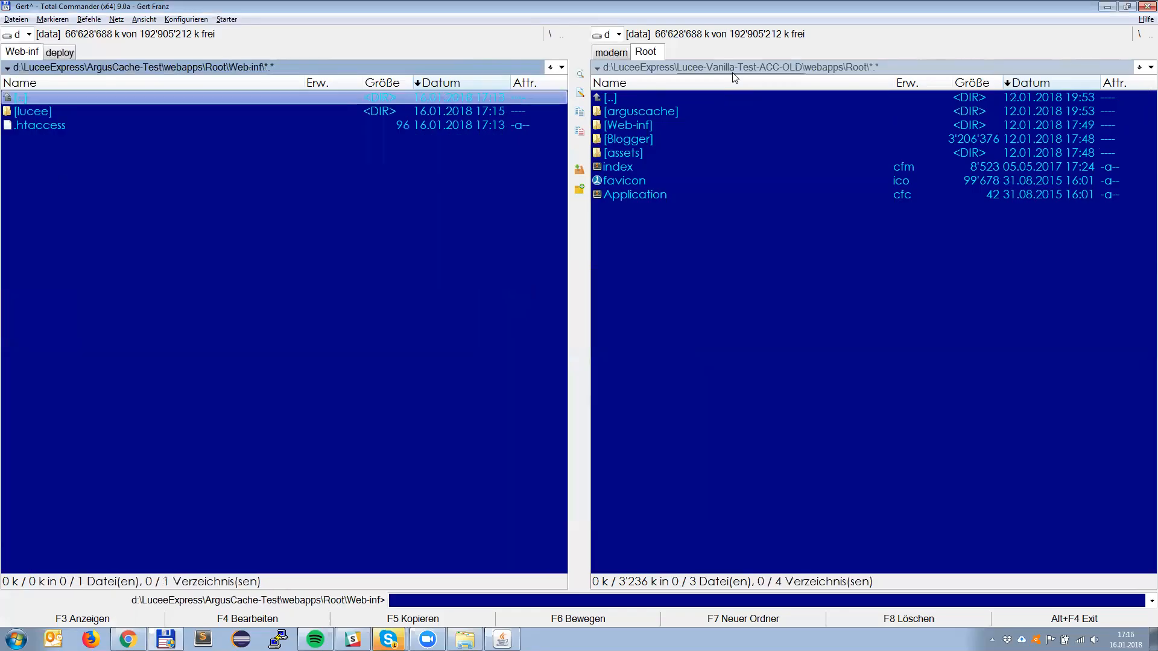
{"action": "key", "text": "Down"}
{"action": "key", "text": "Return"}
{"action": "key", "text": "Down"}
{"action": "key", "text": "Return"}
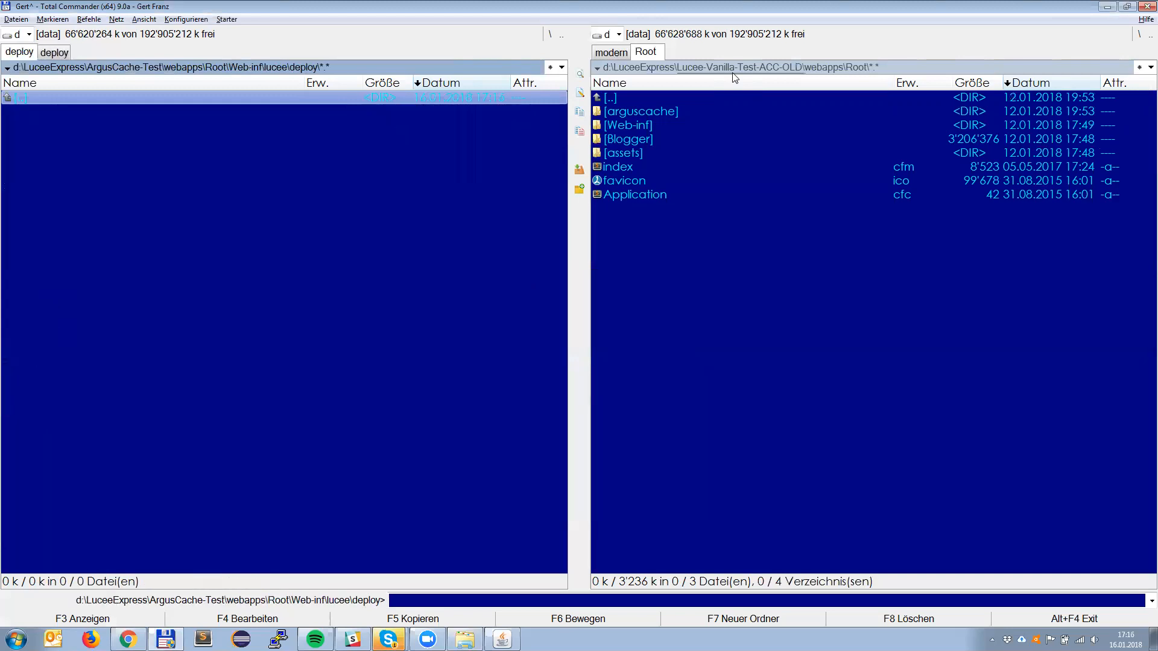
Step: Check the Web-inf\lucee folder's contents and return to webapps\Root to inspect its arguscache folder entry
{"action": "key", "text": "BackSpace"}
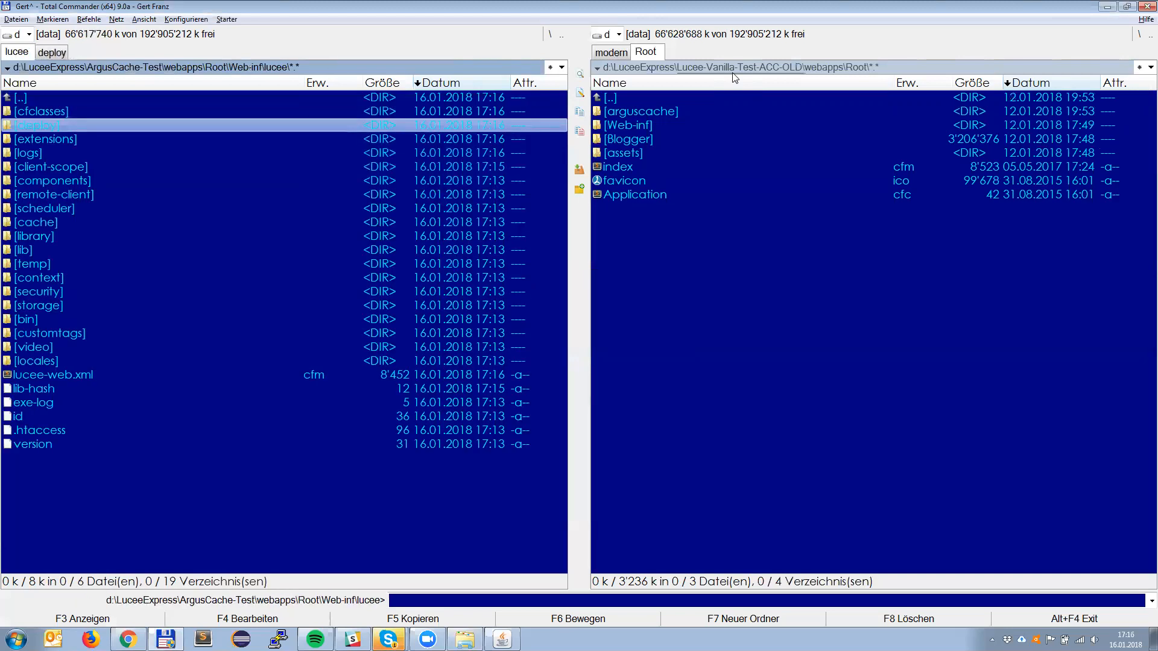
{"action": "key", "text": "BackSpace"}
{"action": "key", "text": "BackSpace"}
{"action": "key", "text": "Up"}
{"action": "key", "text": "Up"}
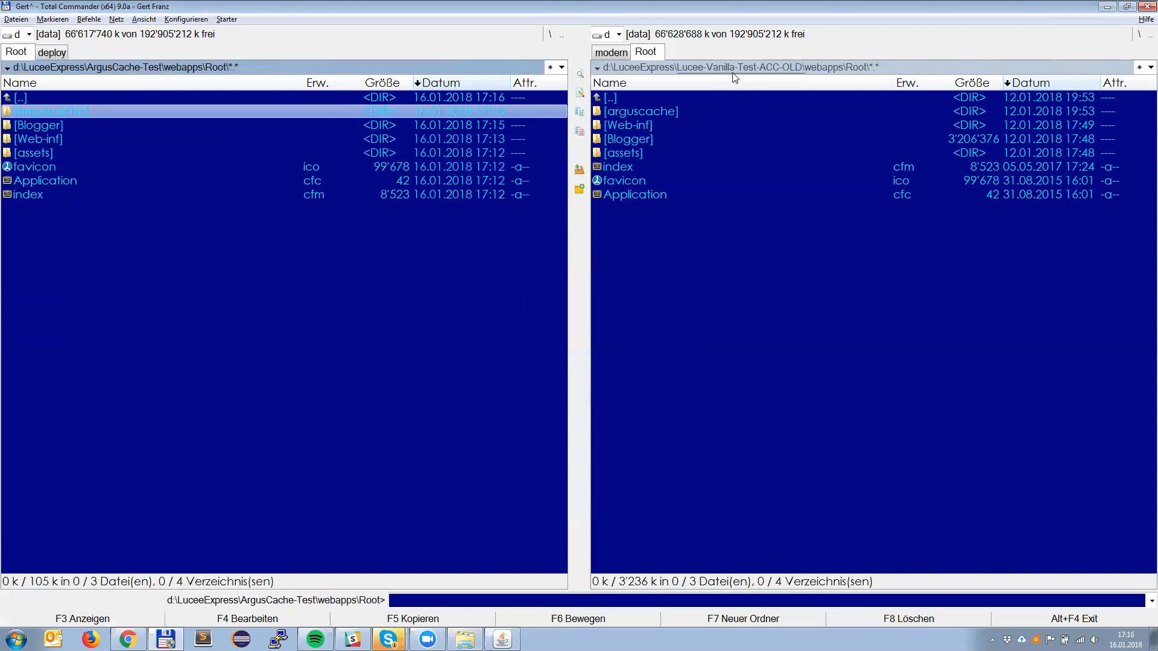
Step: Open ArgusCache-Test's lucee-server\deploy folder to check whether the server extension has been deployed
{"action": "key", "text": "BackSpace"}
{"action": "key", "text": "BackSpace"}
{"action": "key", "text": "Up"}
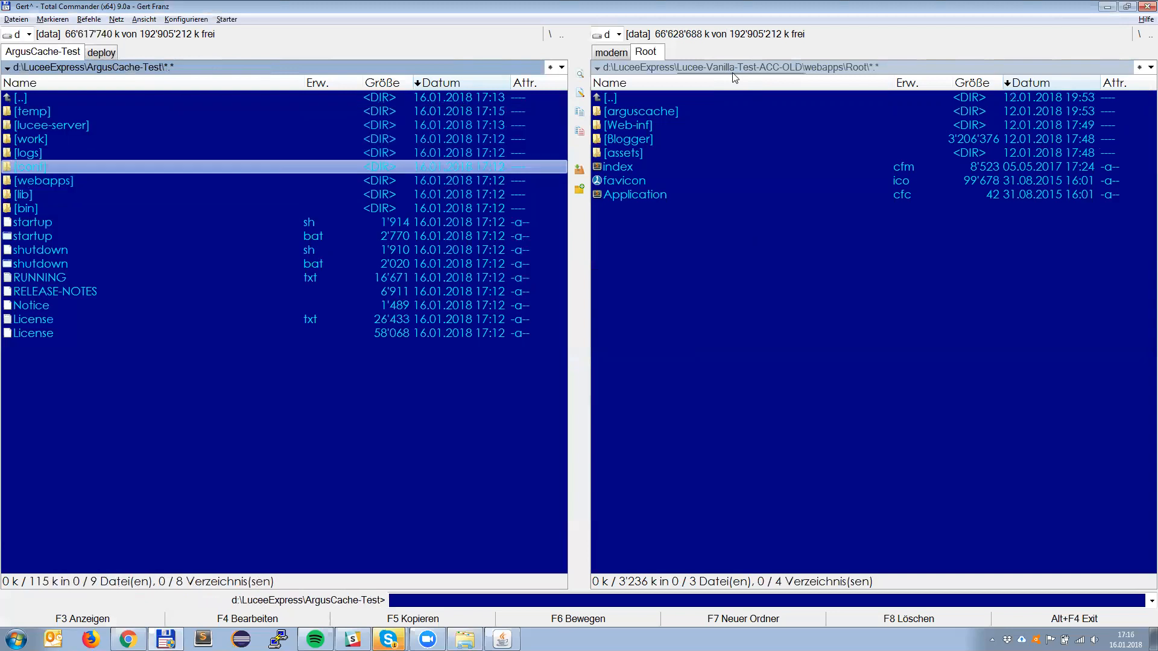
{"action": "key", "text": "Up"}
{"action": "key", "text": "Up"}
{"action": "key", "text": "Up"}
{"action": "key", "text": "Return"}
{"action": "key", "text": "Down"}
{"action": "key", "text": "Down"}
{"action": "key", "text": "Return"}
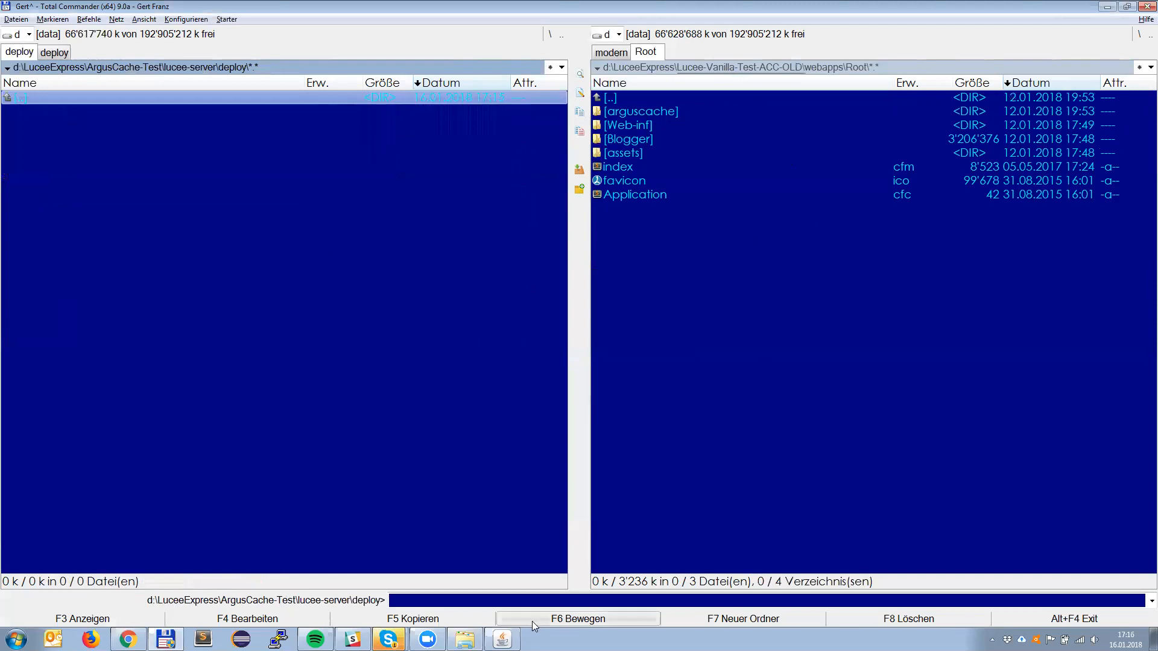
Step: Restart Tomcat by closing its console and running startup.bat from the ArgusCache-Test folder, accepting the security warning
{"action": "left_click", "coordinate": [502, 640]}
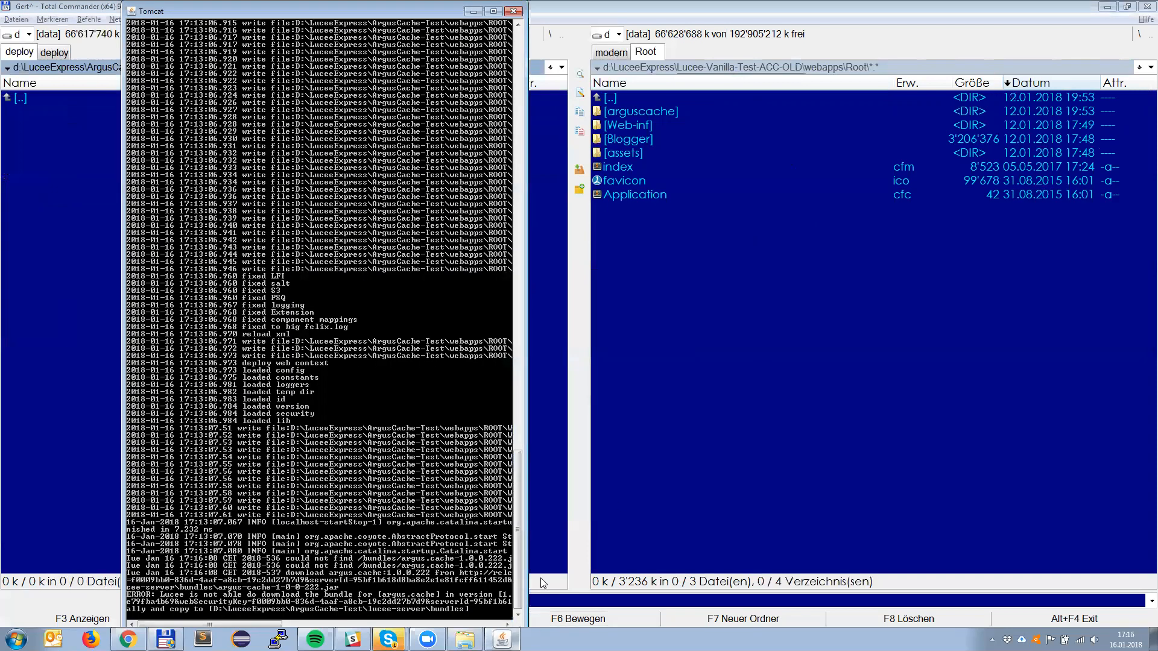
{"action": "left_click", "coordinate": [513, 11]}
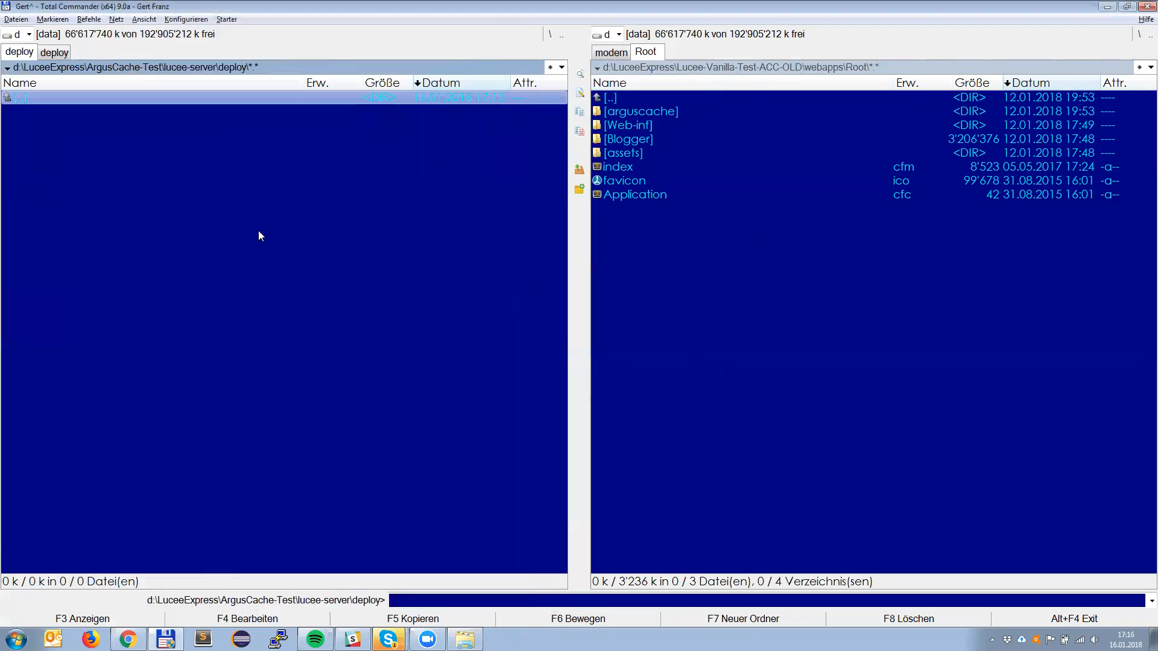
{"action": "key", "text": "BackSpace"}
{"action": "key", "text": "Down"}
{"action": "key", "text": "Down"}
{"action": "key", "text": "Down"}
{"action": "key", "text": "Down"}
{"action": "key", "text": "Down"}
{"action": "key", "text": "Down"}
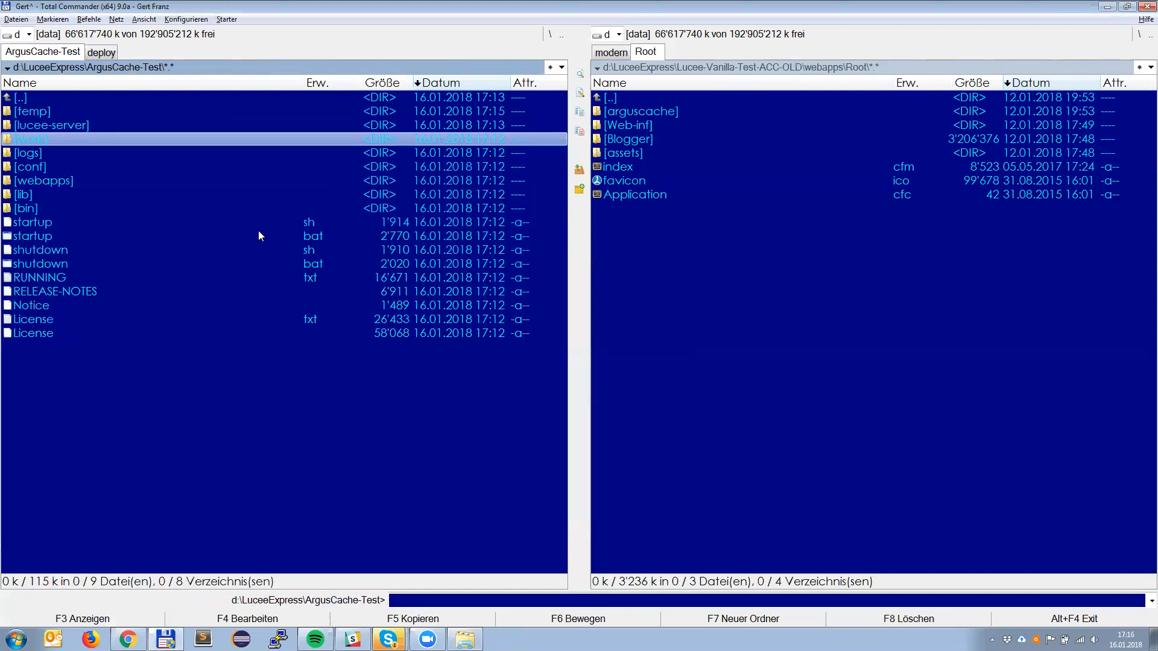
{"action": "double_click", "coordinate": [259, 236]}
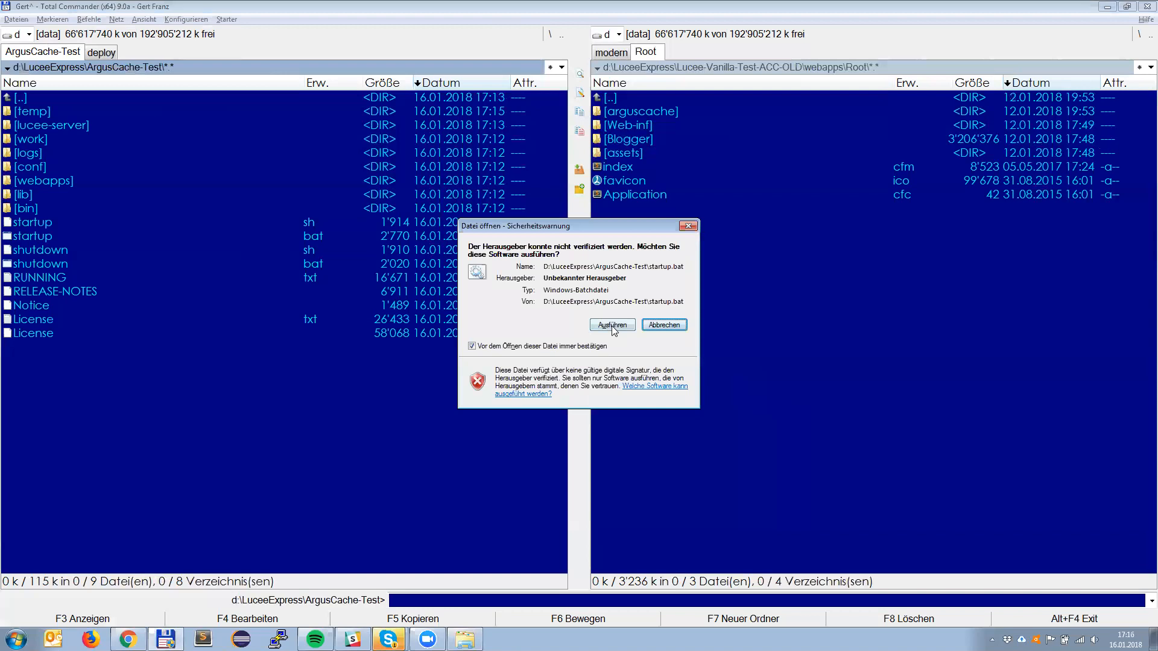
{"action": "left_click", "coordinate": [611, 326]}
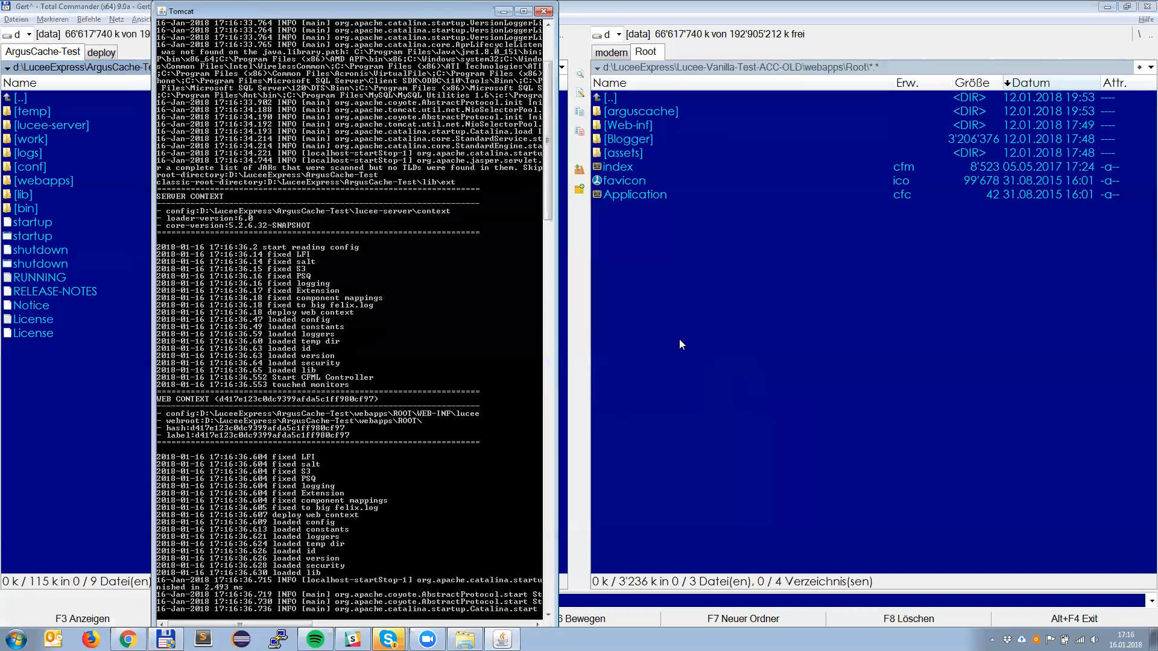
{"action": "left_click", "coordinate": [117, 405]}
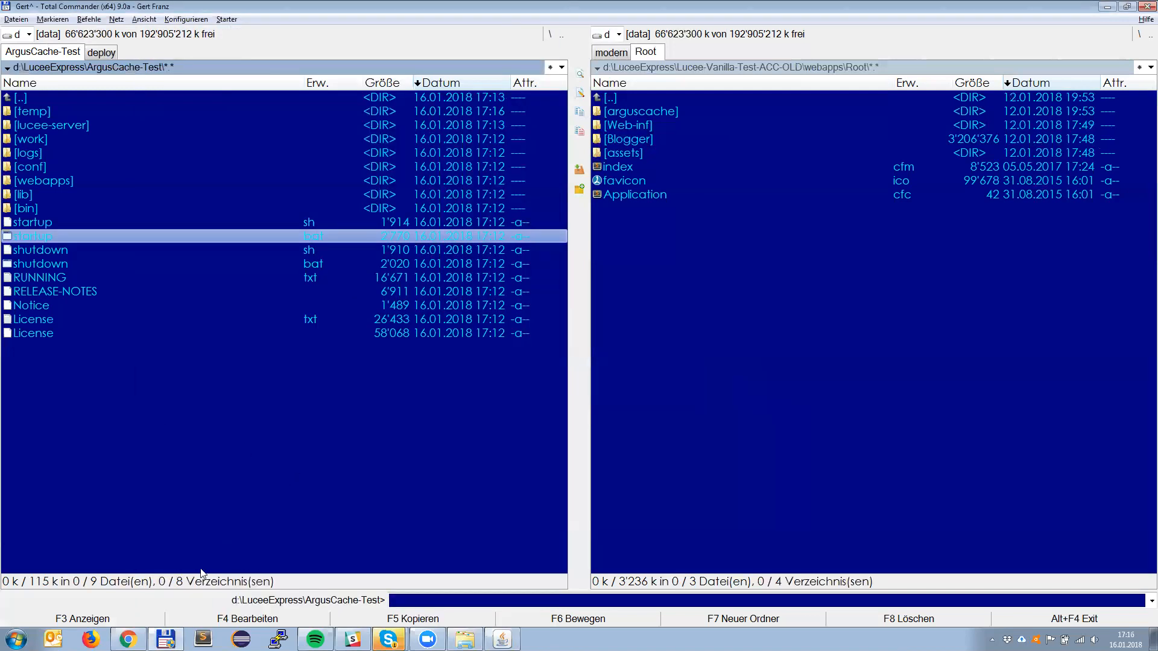
Step: Switch to Chrome and open the Lucee web administrator on localhost:8888
{"action": "left_click", "coordinate": [127, 639]}
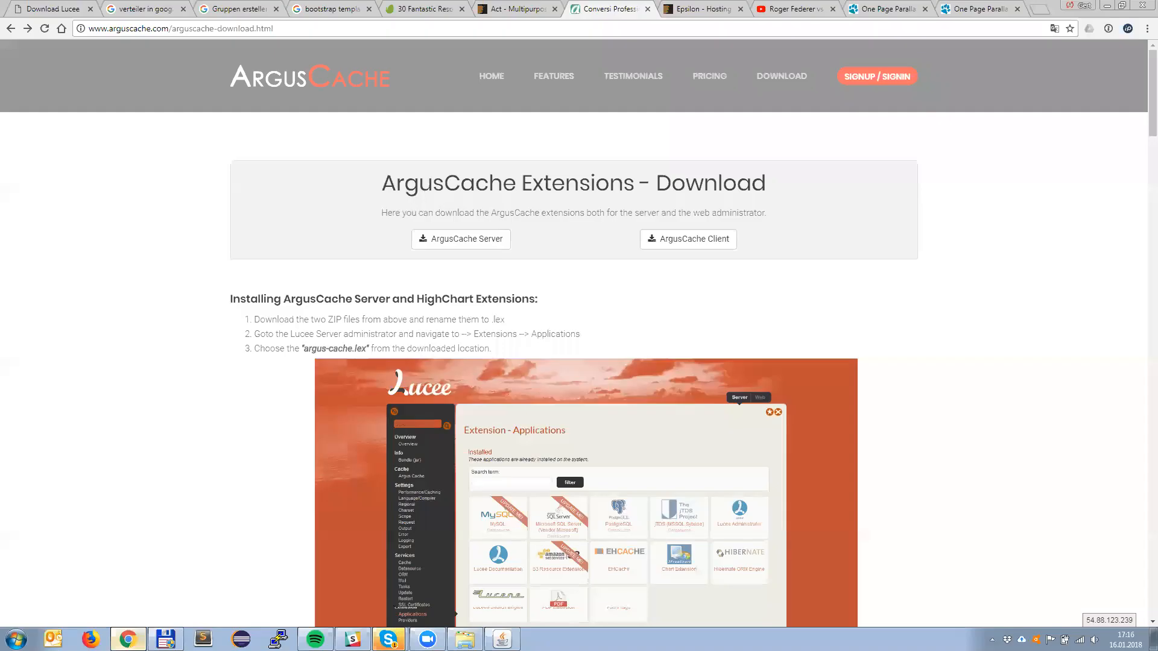
{"action": "left_click", "coordinate": [268, 24]}
{"action": "type", "text": "localhost:"}
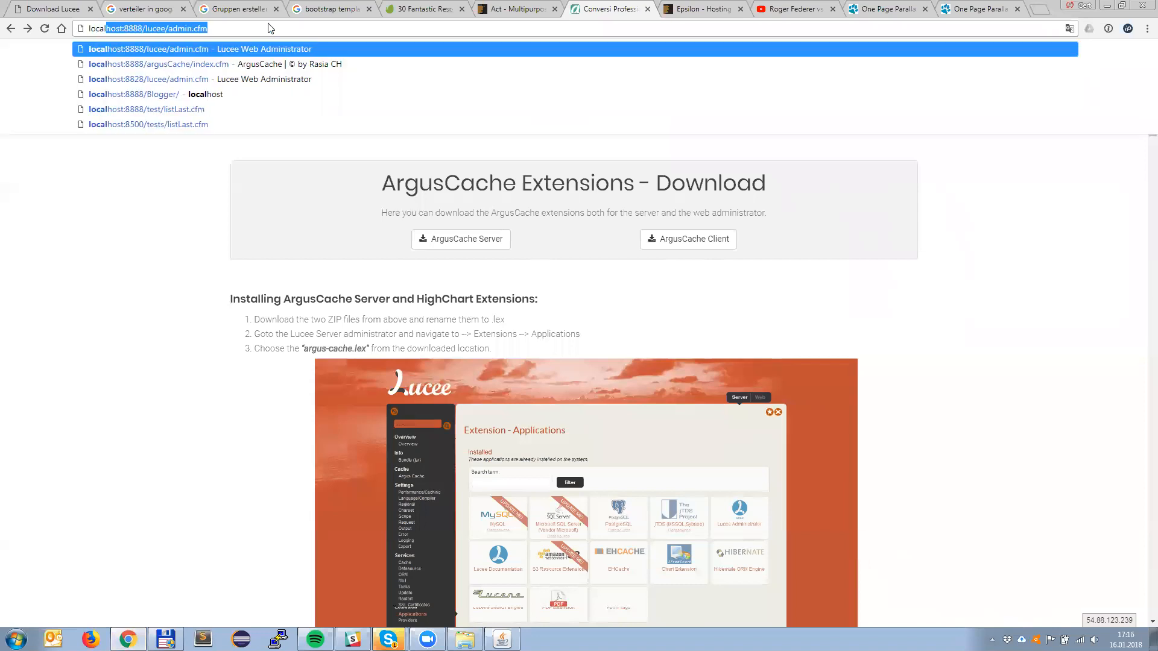
{"action": "type", "text": "8888"}
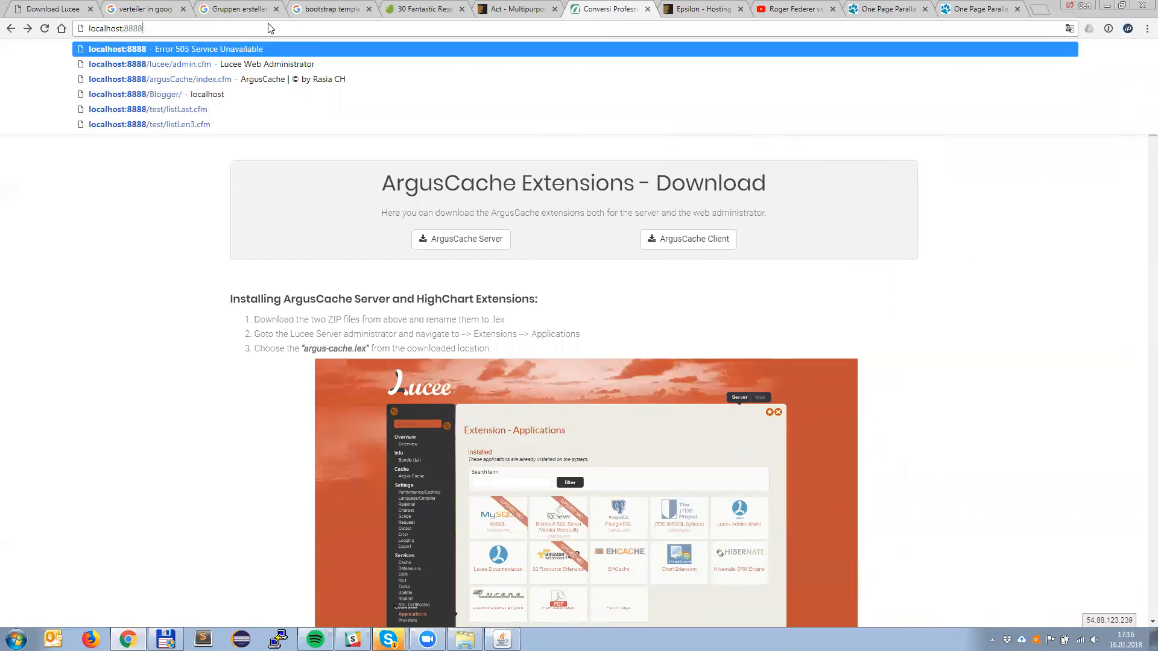
{"action": "key", "text": "Down"}
{"action": "key", "text": "Return"}
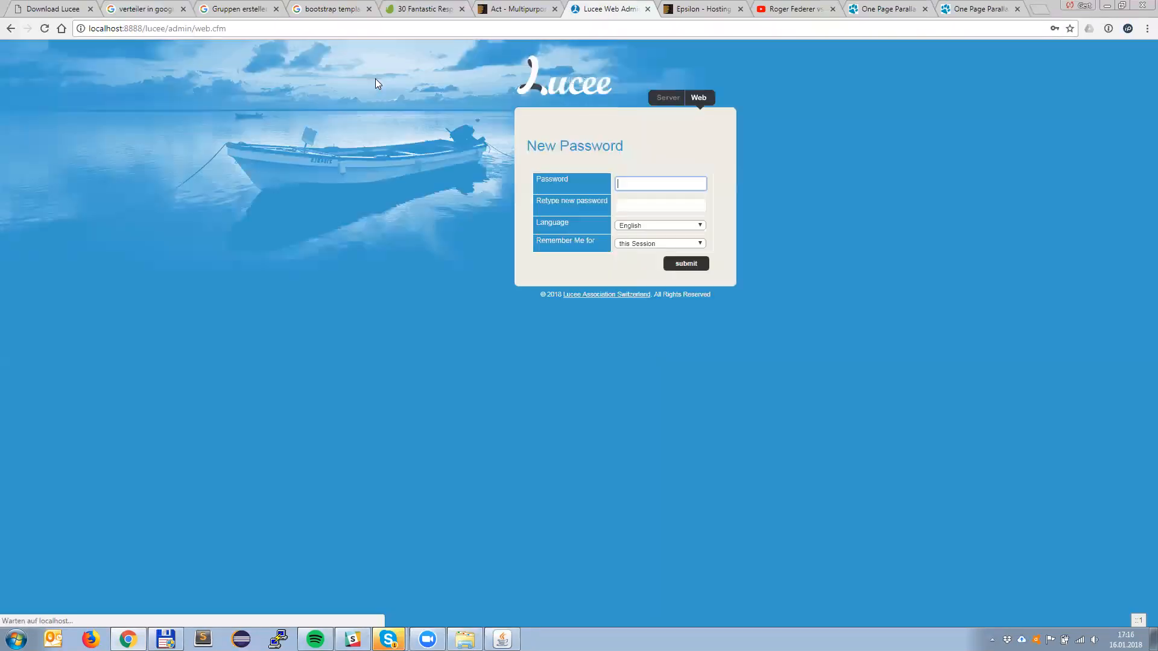
Step: Go to the Lucee server administrator and set its new password, keeping the default language and session options
{"action": "left_click", "coordinate": [667, 100]}
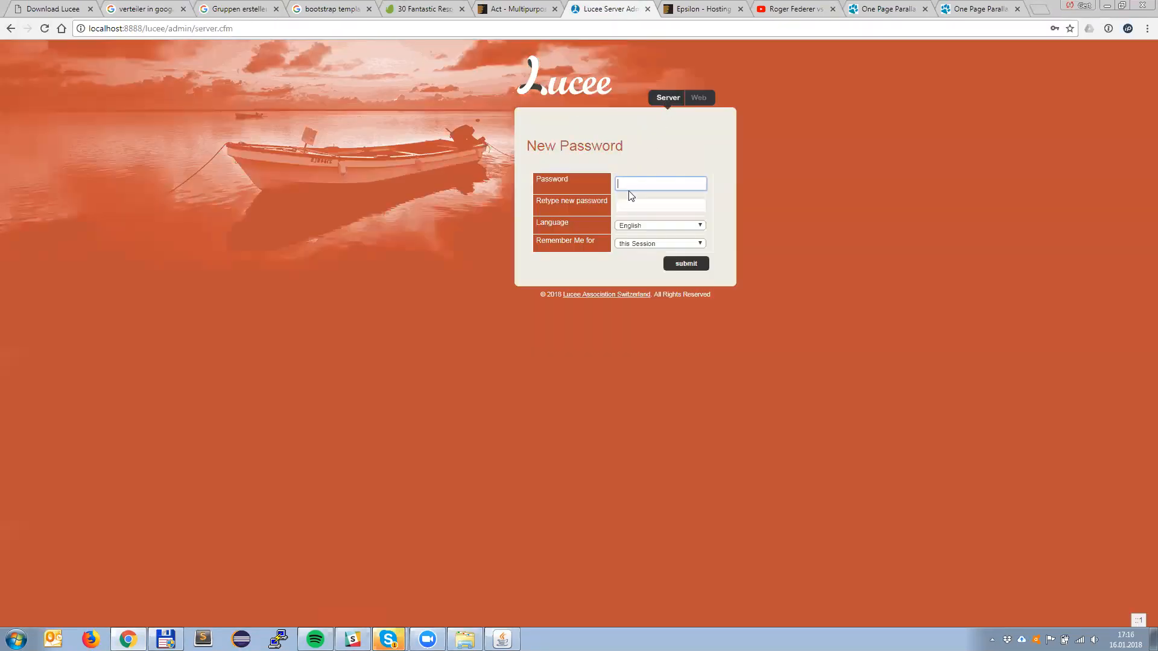
{"action": "type", "text": "•"}
{"action": "key", "text": "Tab"}
{"action": "left_click", "coordinate": [693, 264]}
Step: Set the default password for all web administrators in the server's security settings and sign in to the web administrator
{"action": "left_click", "coordinate": [304, 509]}
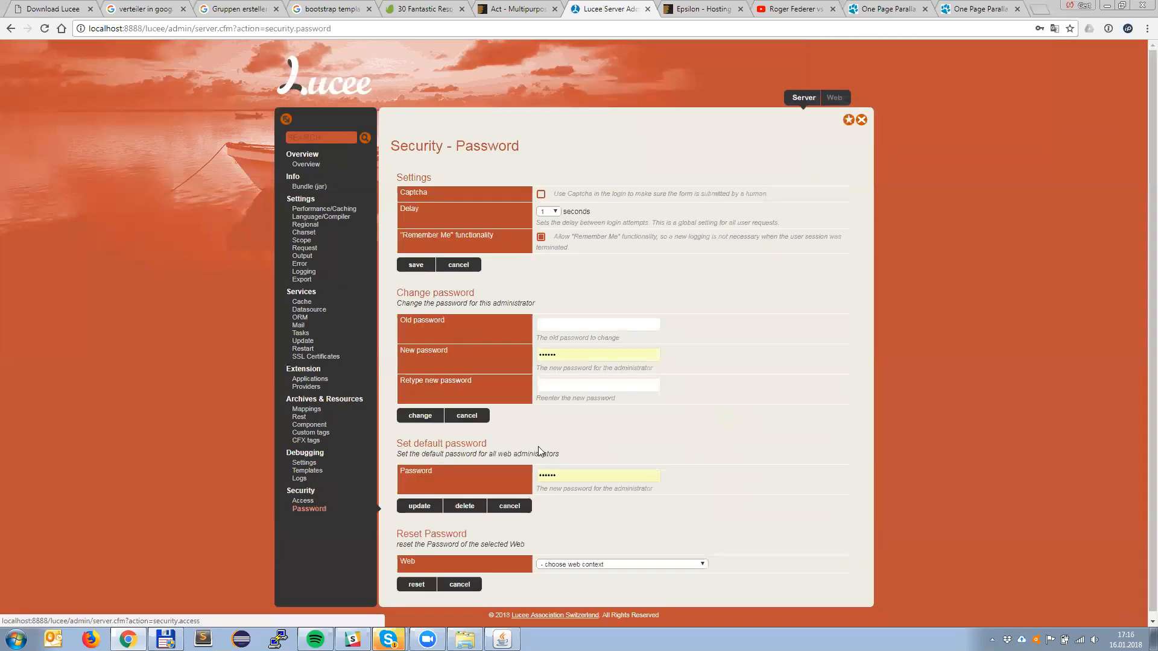
{"action": "left_click", "coordinate": [834, 98]}
{"action": "left_click", "coordinate": [662, 242]}
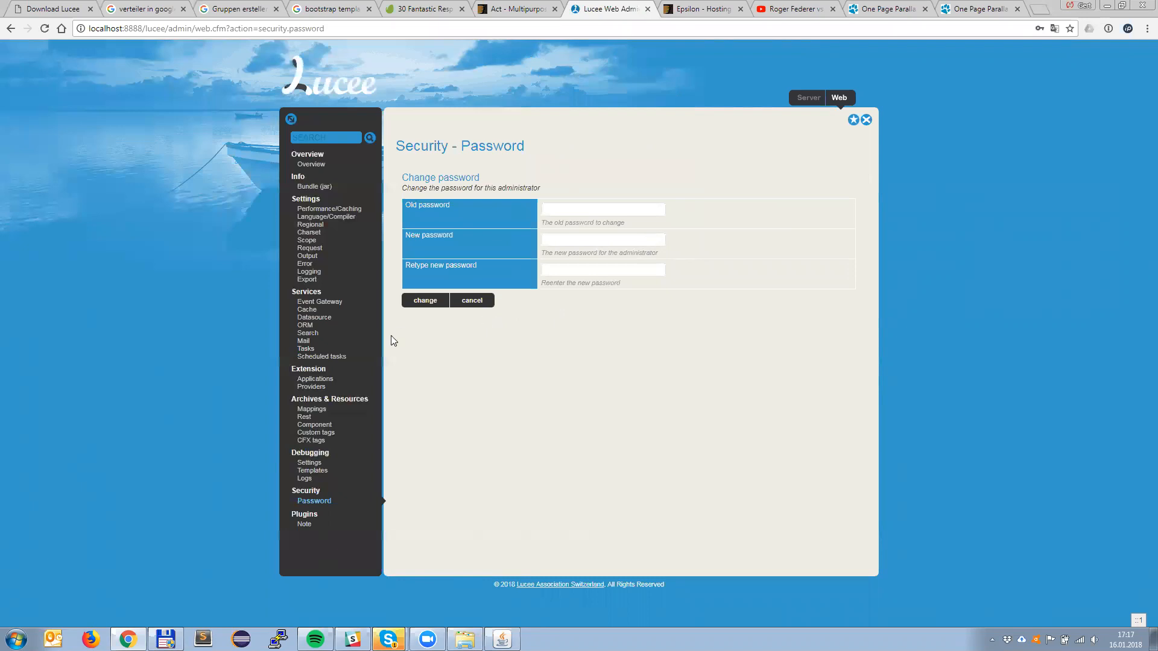
Step: Start a new datasource named blogger in the web administrator with type Microsoft SQL Server (JDBC4 - Vendor Microsoft)
{"action": "left_click", "coordinate": [319, 318]}
{"action": "left_click", "coordinate": [577, 258]}
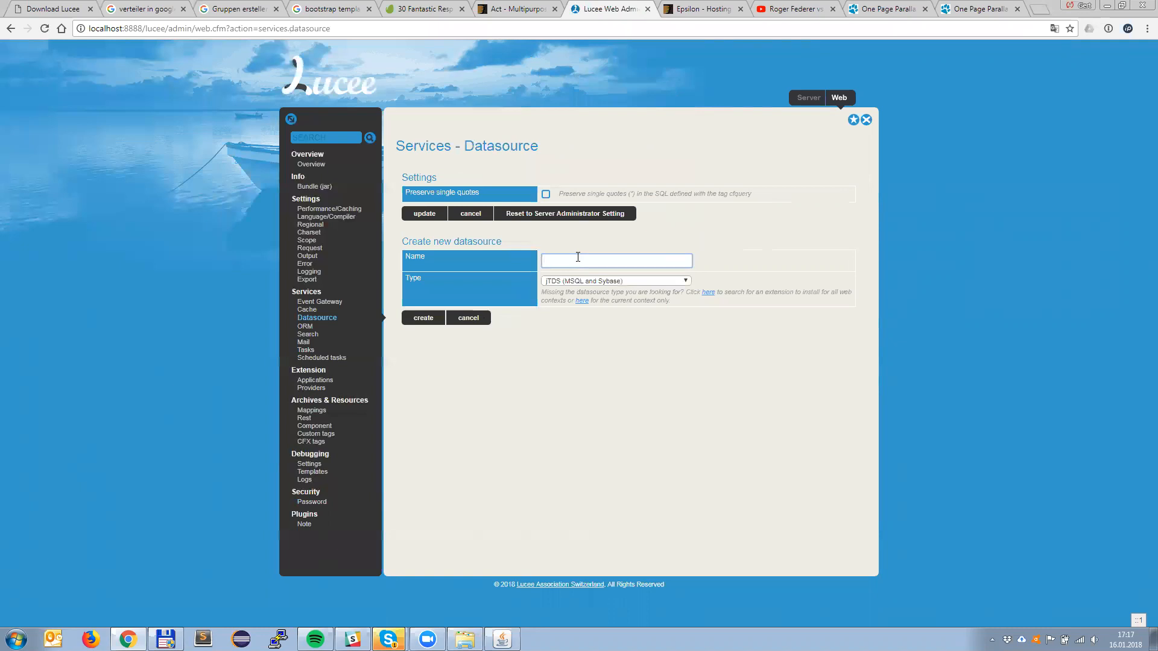
{"action": "type", "text": "blogger"}
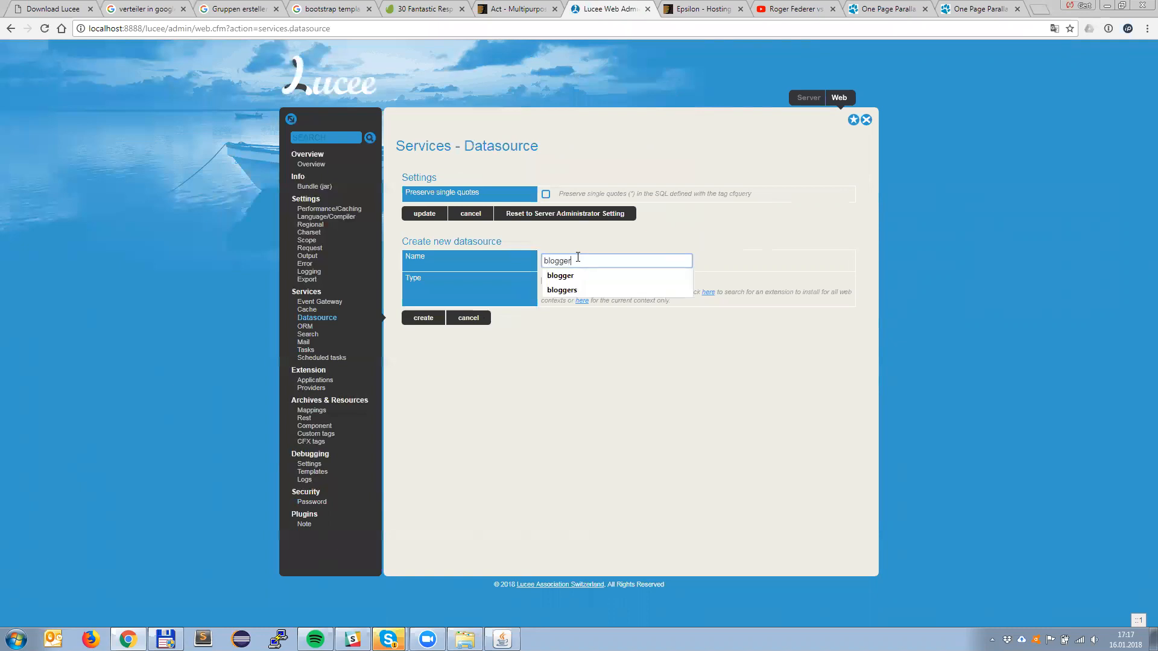
{"action": "key", "text": "Tab"}
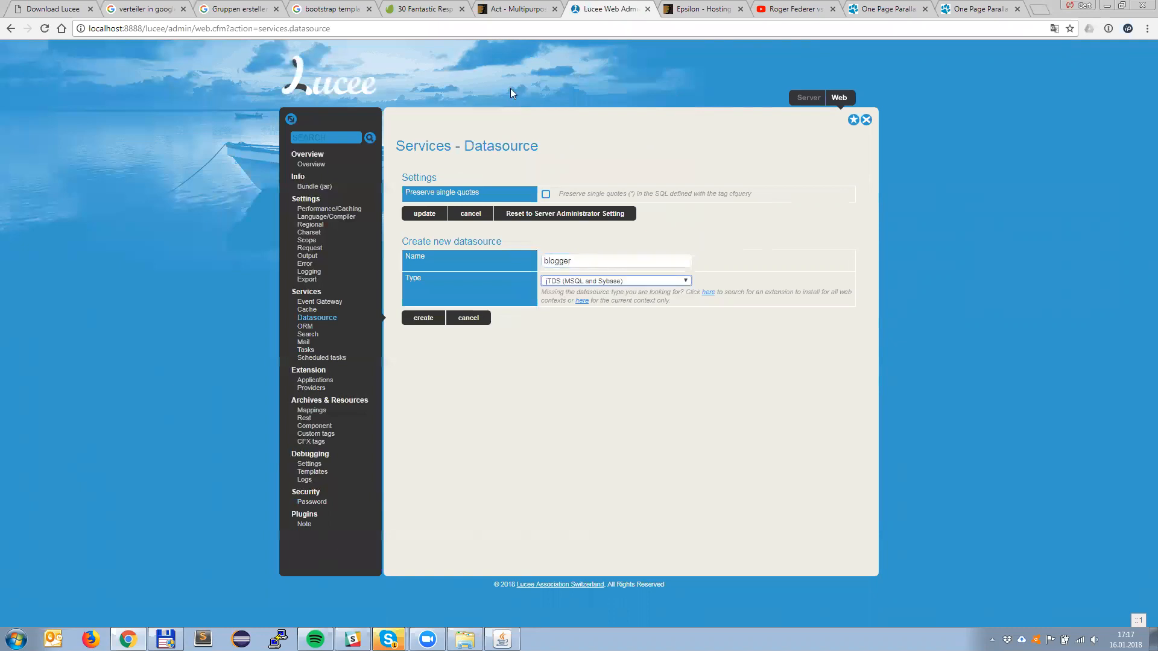
{"action": "left_click", "coordinate": [615, 280]}
{"action": "left_click", "coordinate": [619, 298]}
{"action": "left_click", "coordinate": [423, 325]}
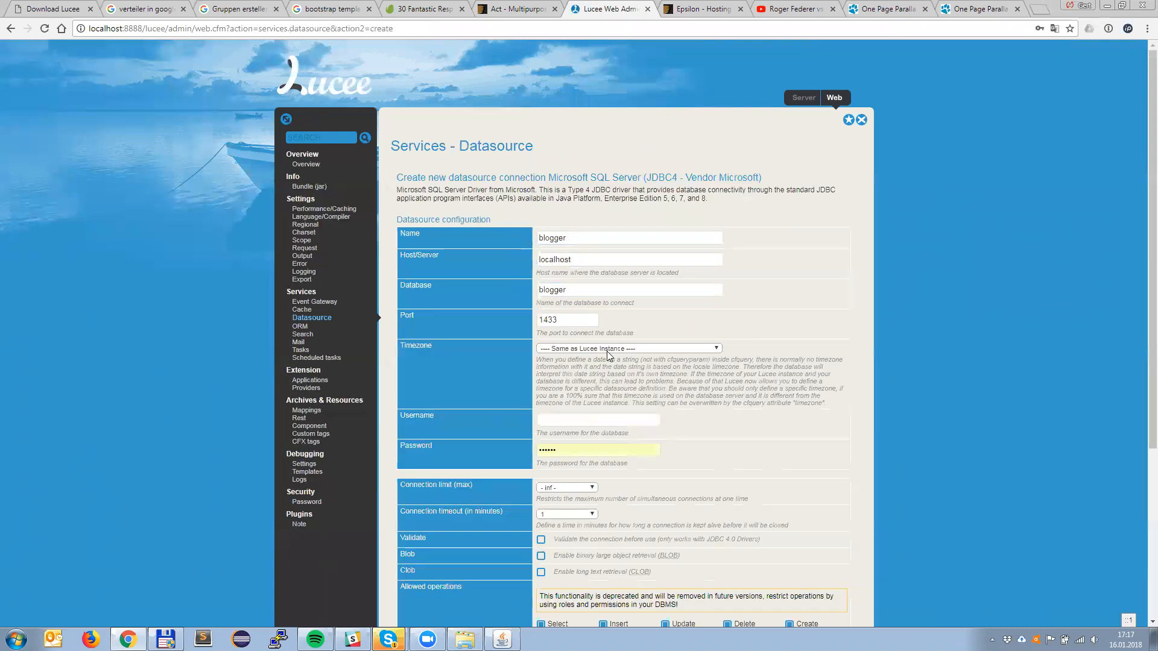
Step: Enter the username sa and the database password, create the blogger datasource, and decline saving the password in the browser
{"action": "left_click", "coordinate": [563, 420]}
{"action": "type", "text": "sa"}
{"action": "key", "text": "Tab"}
{"action": "type", "text": "p••••"}
{"action": "left_click", "coordinate": [1051, 398]}
{"action": "scroll", "coordinate": [1051, 399], "scroll_direction": "down", "scroll_amount": 5}
{"action": "left_click", "coordinate": [419, 580]}
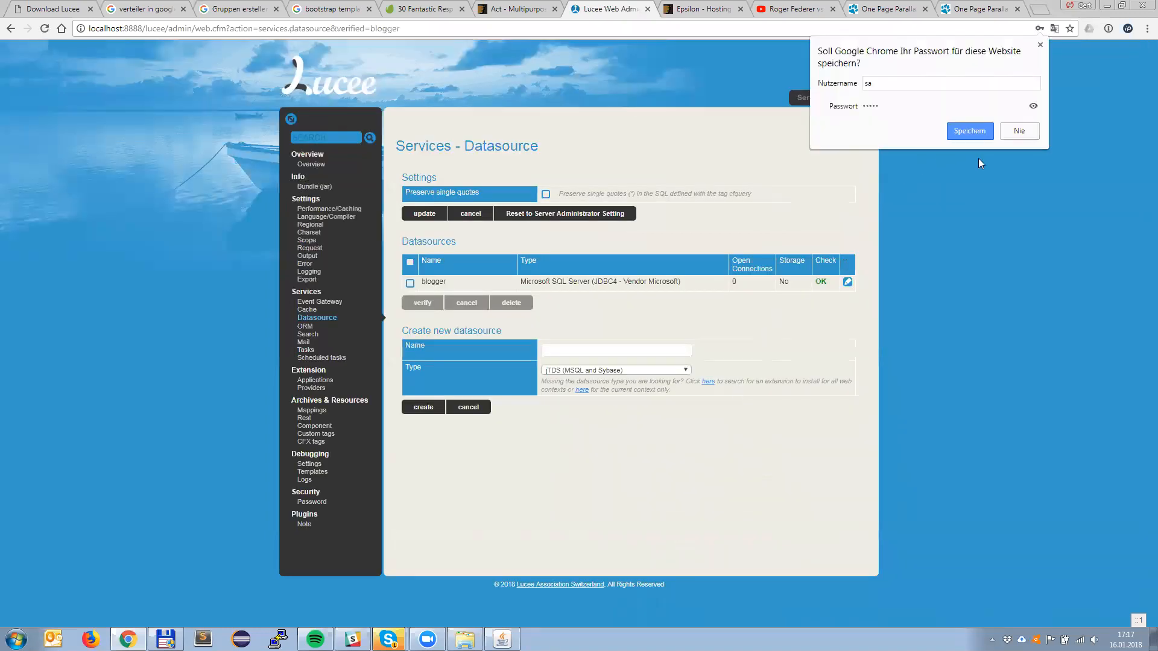
{"action": "left_click", "coordinate": [1015, 133]}
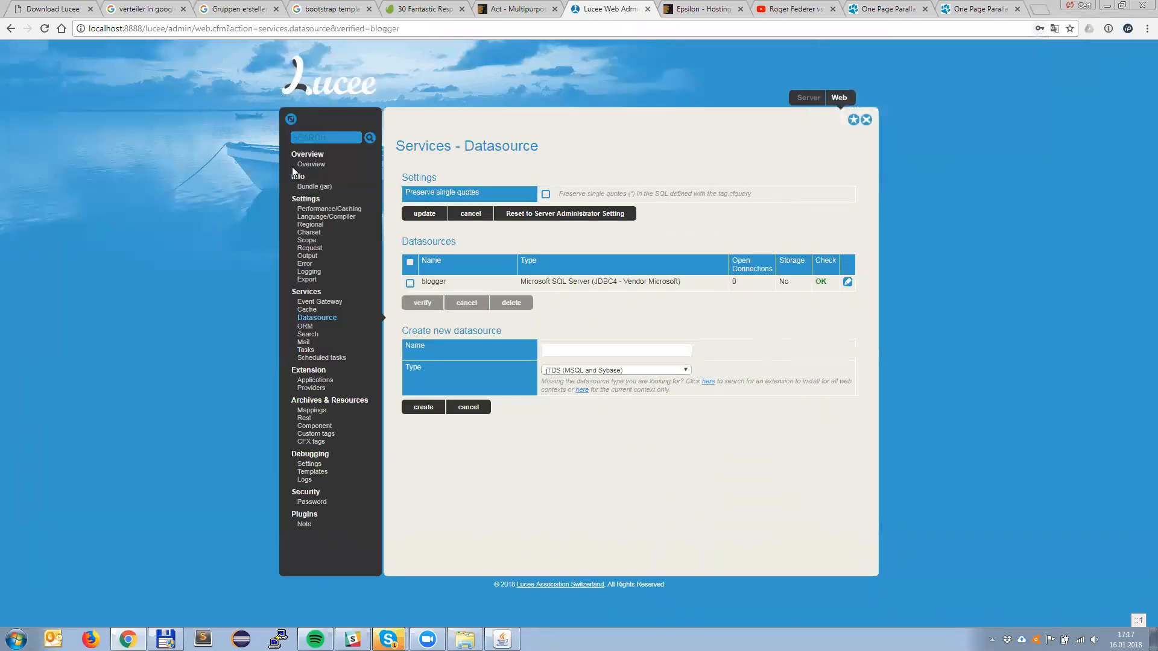
Step: Open the Blogger sample application at localhost:8888/Blogger/
{"action": "left_click", "coordinate": [186, 27]}
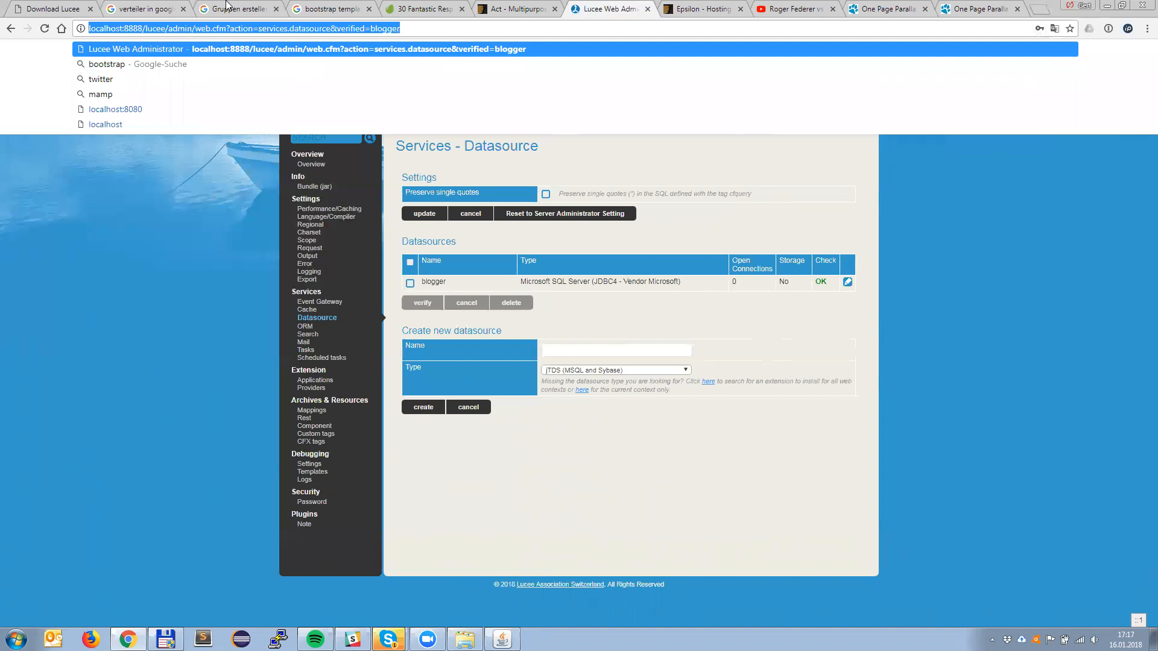
{"action": "left_click", "coordinate": [151, 94]}
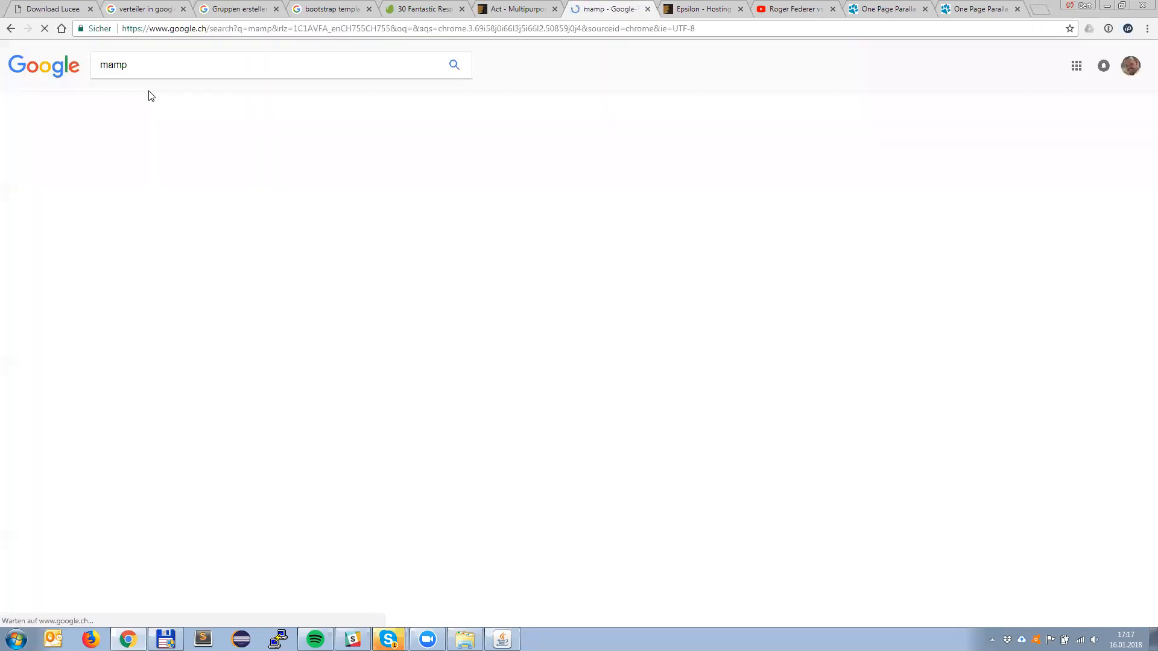
{"action": "left_click", "coordinate": [440, 34]}
{"action": "type", "text": "l"}
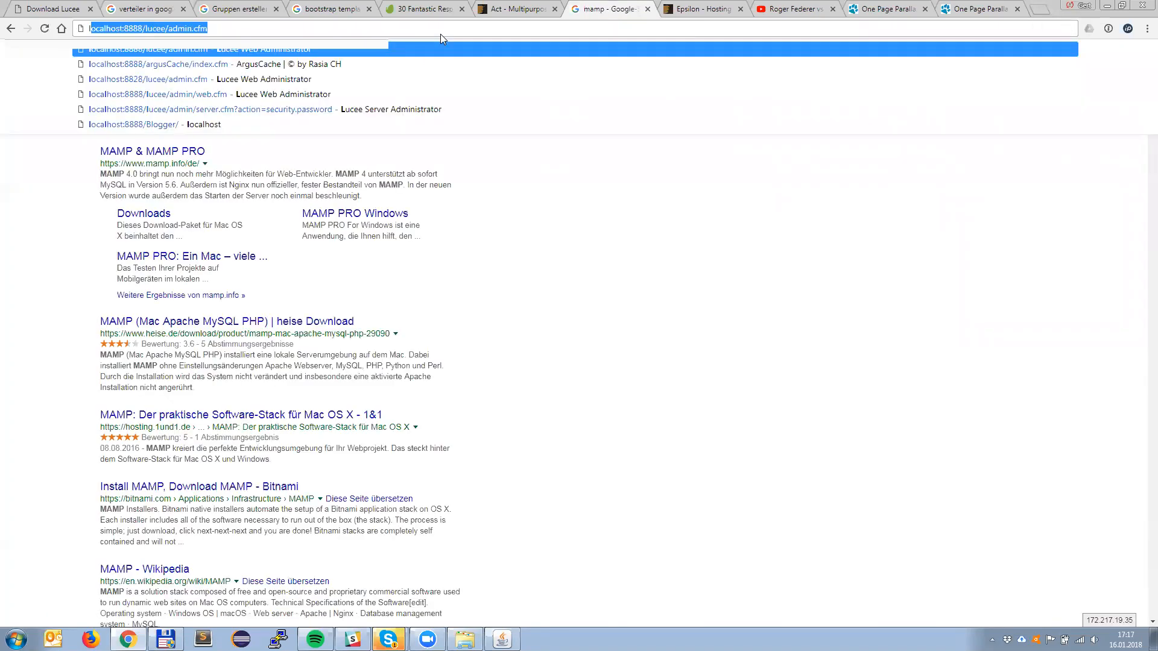
{"action": "type", "text": "ocalhost:8888/"}
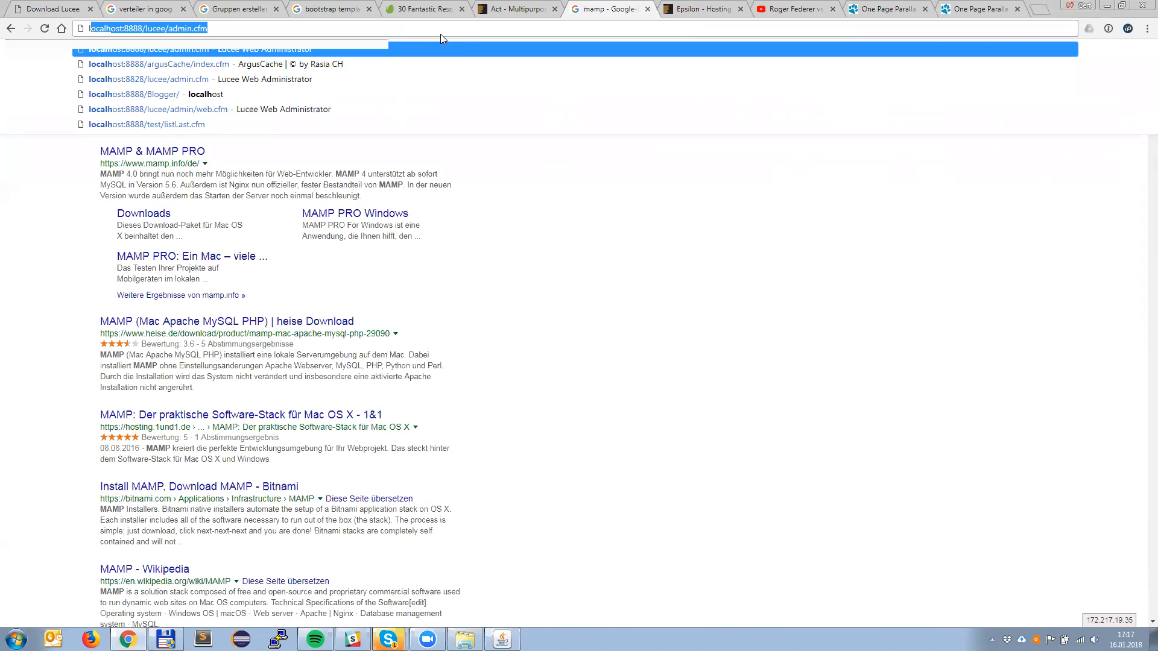
{"action": "type", "text": "Blogger"}
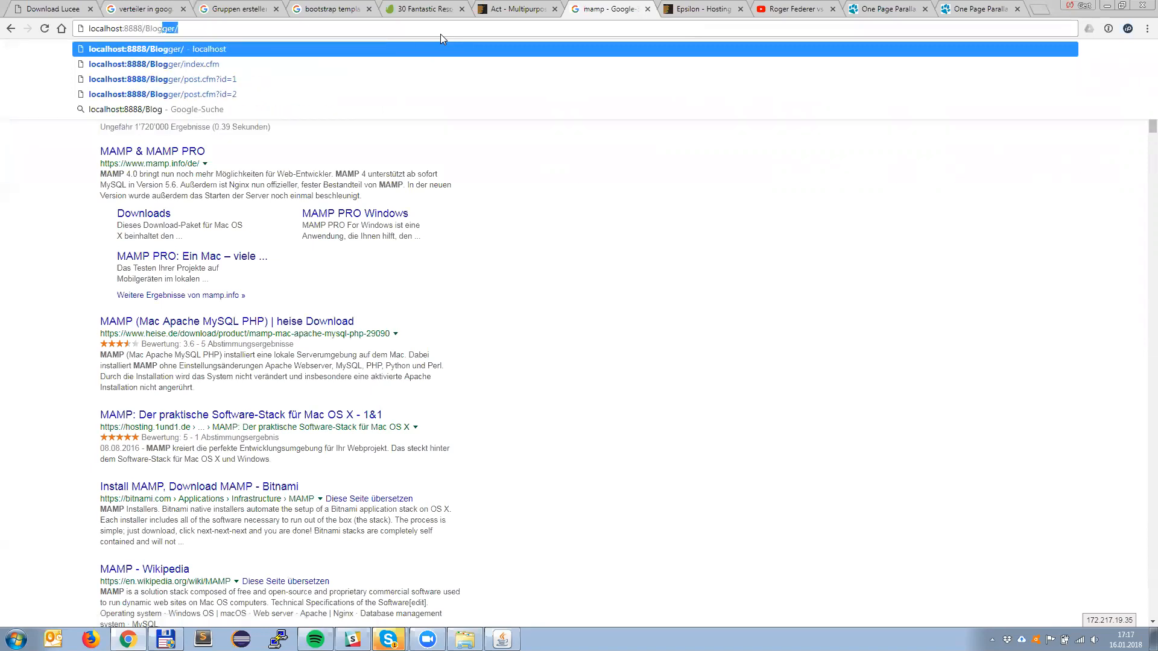
{"action": "key", "text": "Return"}
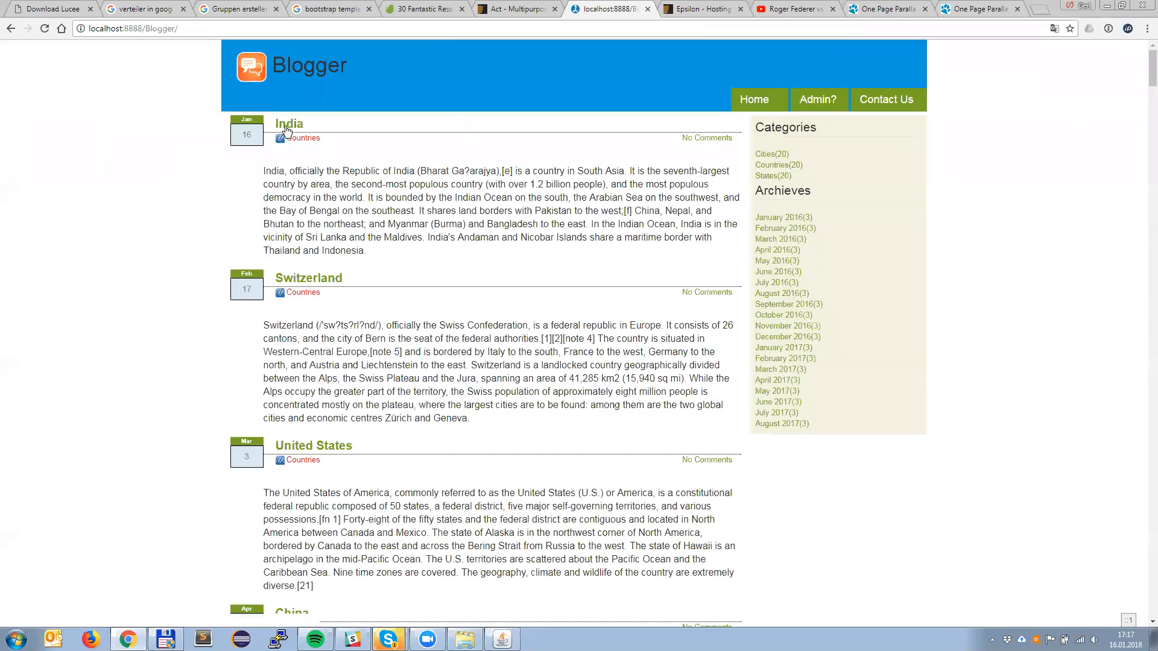
Step: Open the India post, reload it to check its uncached load time, and return to the Blogger home page
{"action": "left_click", "coordinate": [288, 125]}
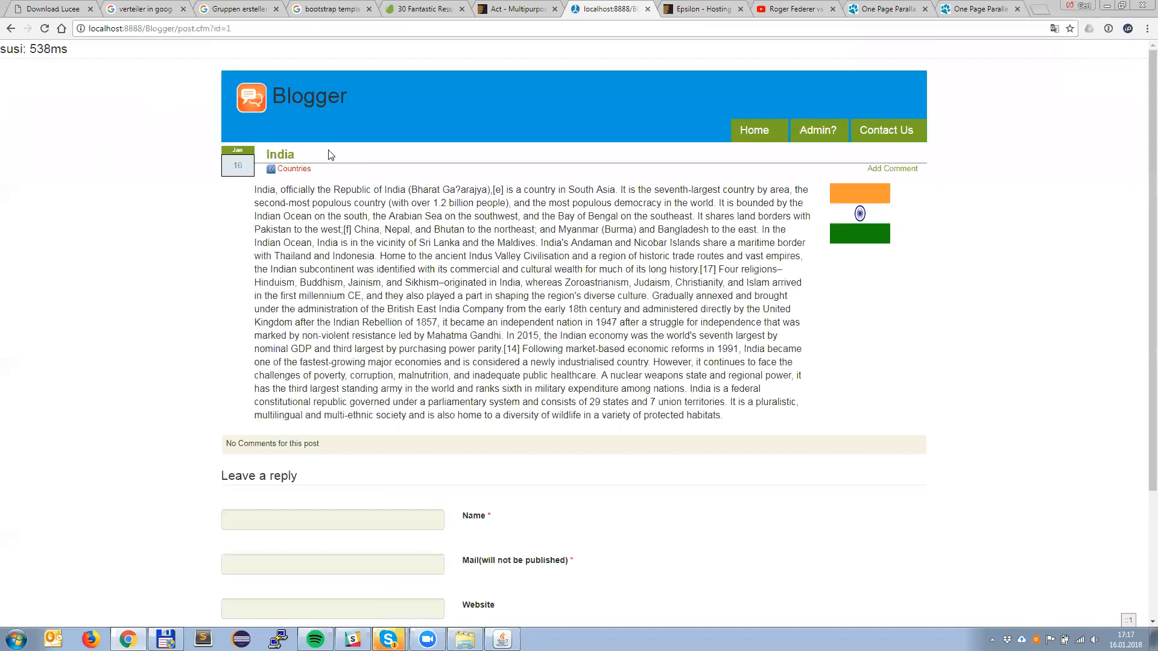
{"action": "key", "text": "F5"}
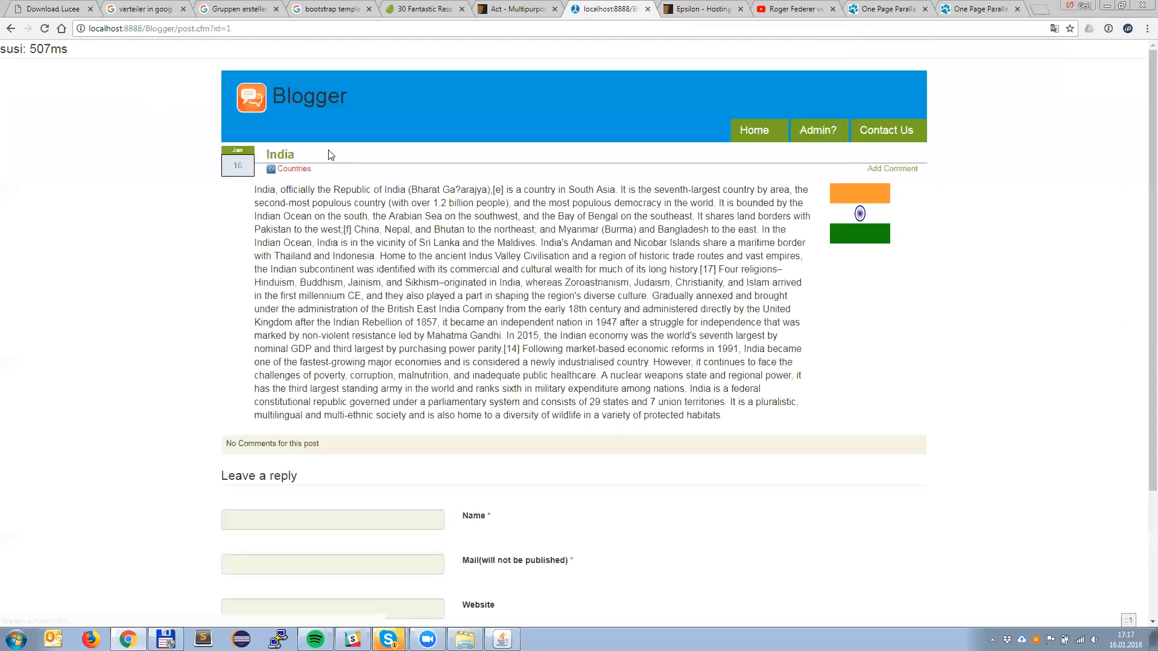
{"action": "left_click", "coordinate": [764, 130]}
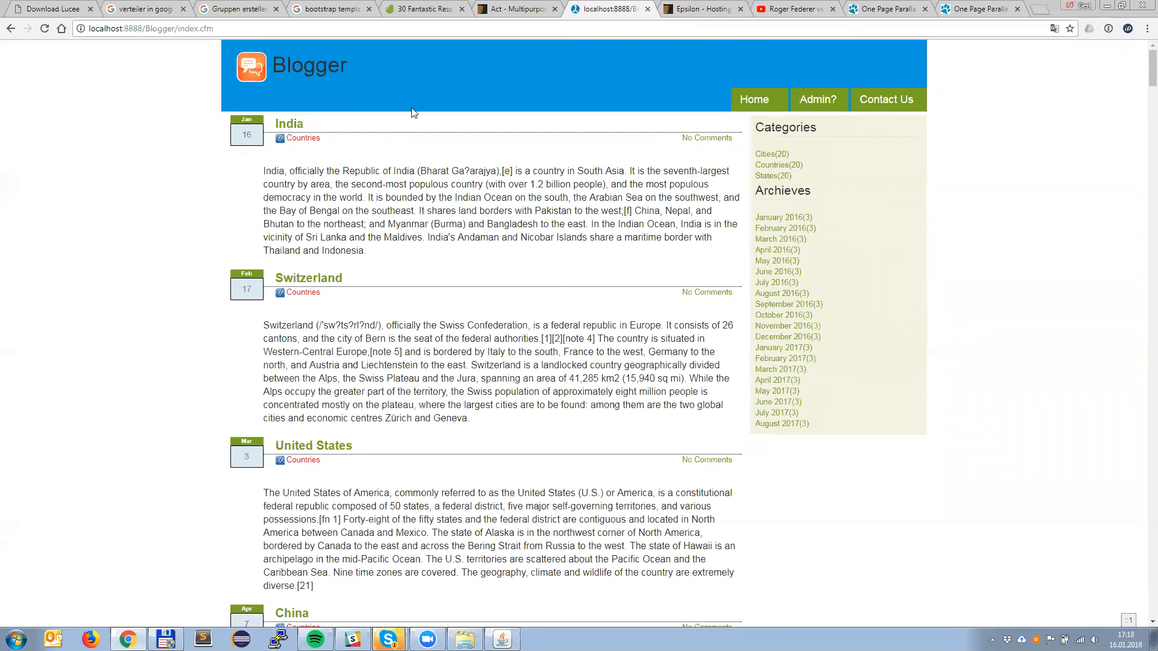
Step: Open the ArgusCache client at localhost:8888/argusCache/index.cfm in a new browser tab
{"action": "key", "text": "ctrl+t"}
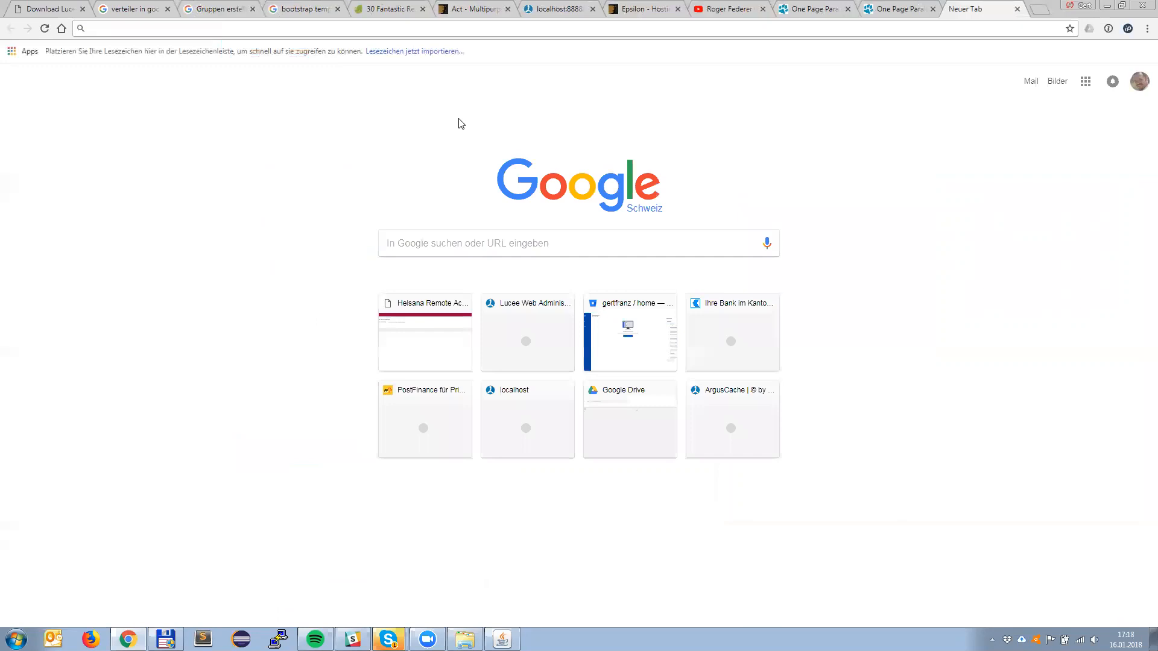
{"action": "type", "text": "l"}
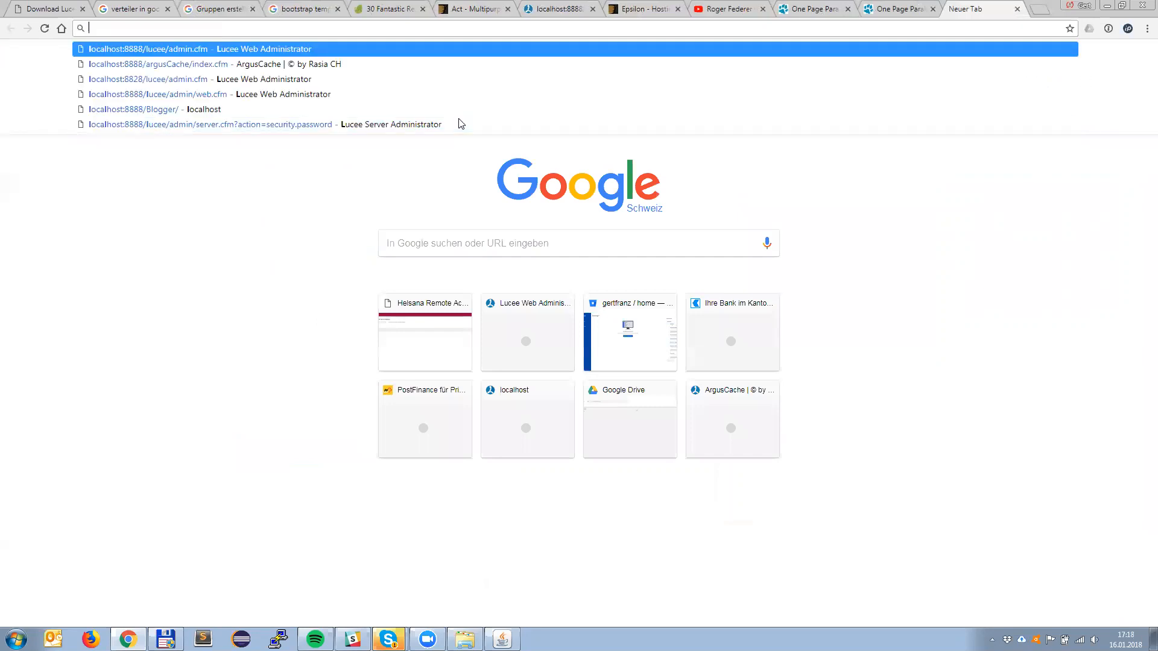
{"action": "type", "text": "ocalhost:8888"}
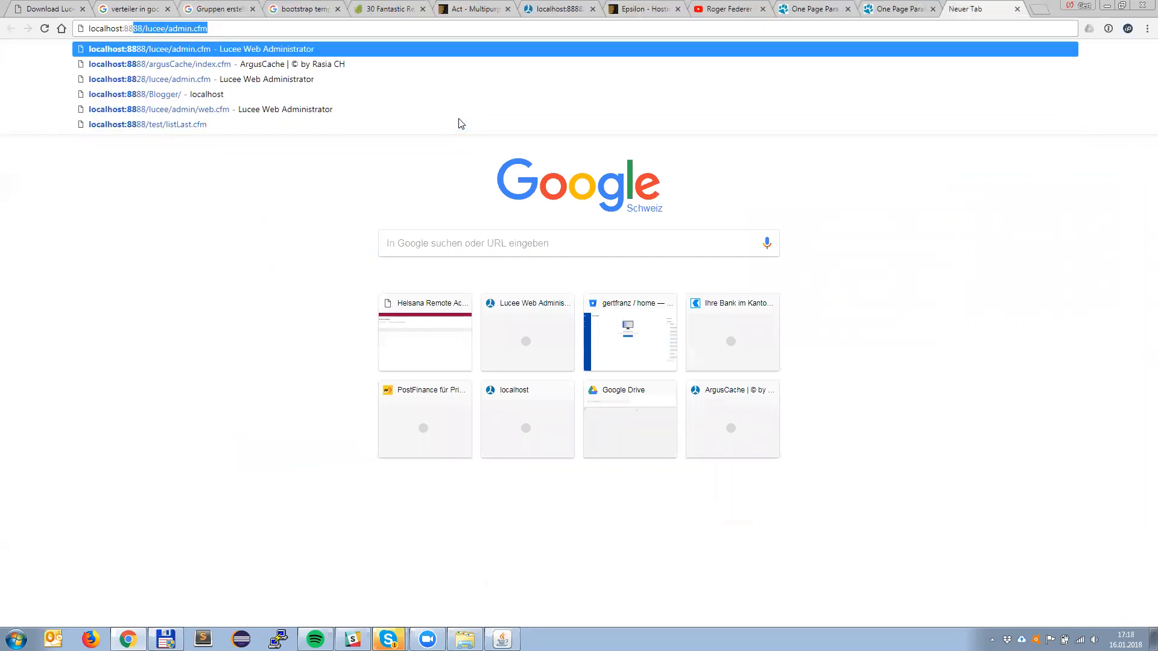
{"action": "type", "text": "/arguscach"}
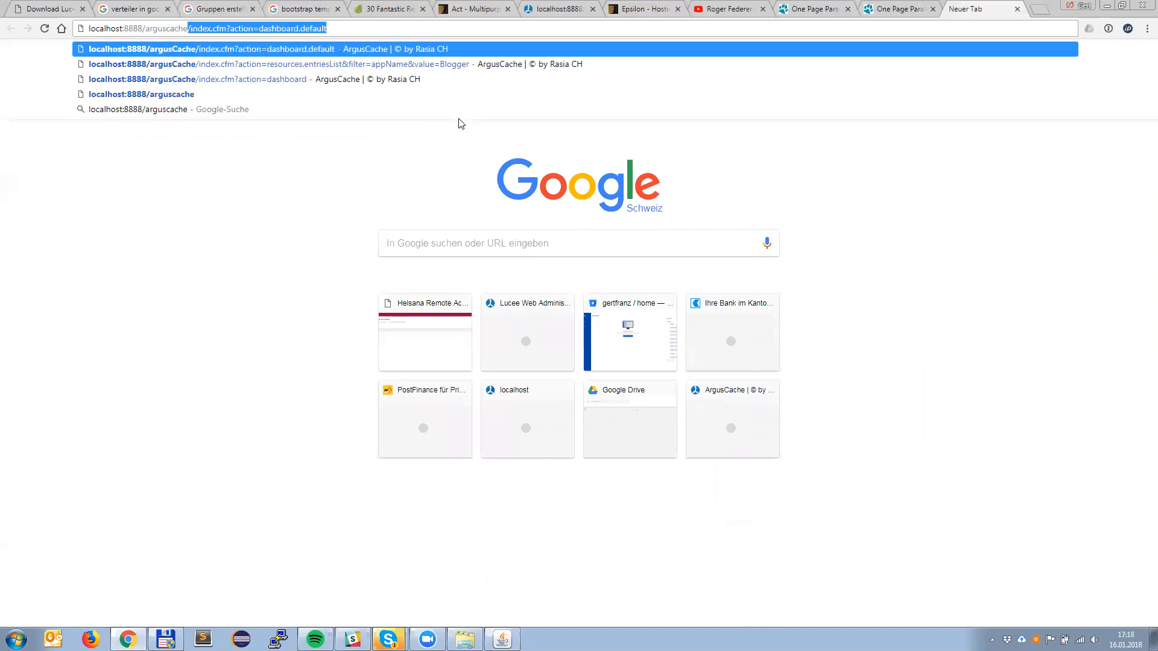
{"action": "key", "text": "Return"}
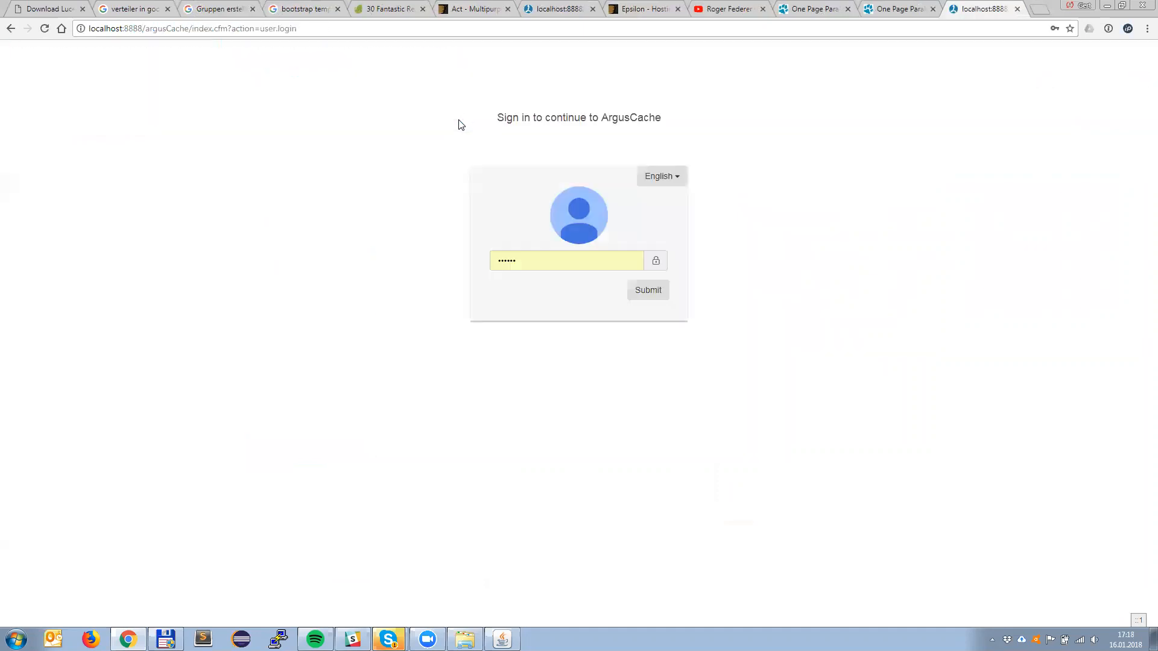
Step: Replace the prefilled password with the ArgusCache password and sign in to the ArgusCache client
{"action": "left_click_drag", "start_coordinate": [557, 264], "coordinate": [382, 267]}
{"action": "key", "text": "BackSpace"}
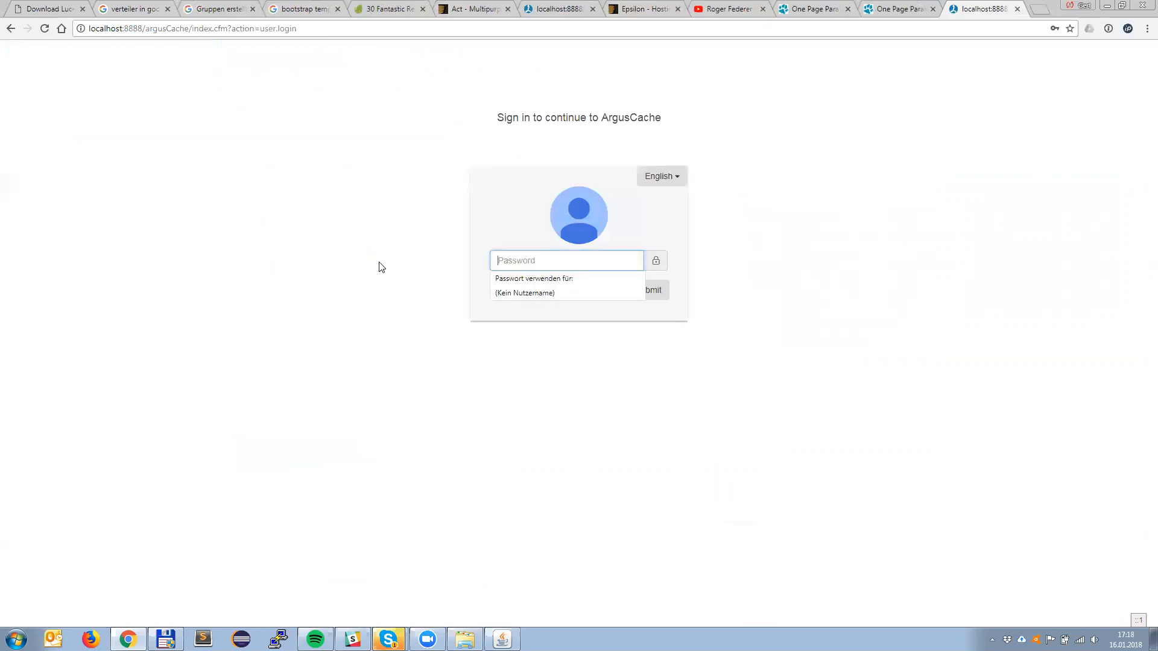
{"action": "type", "text": "******"}
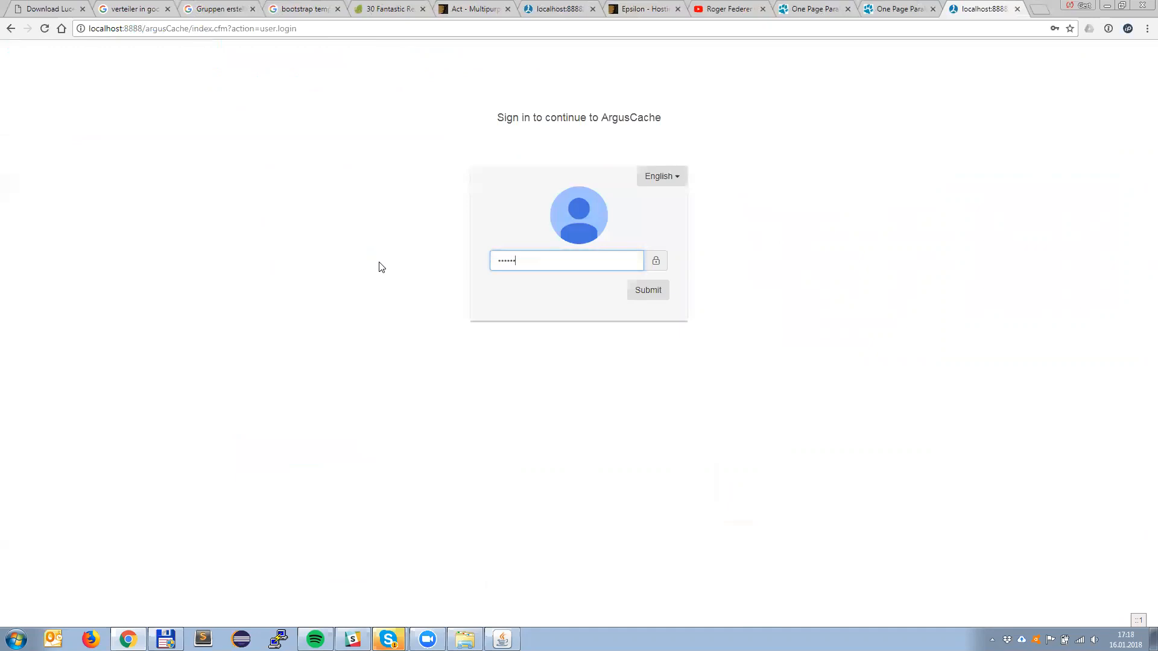
{"action": "key", "text": "Return"}
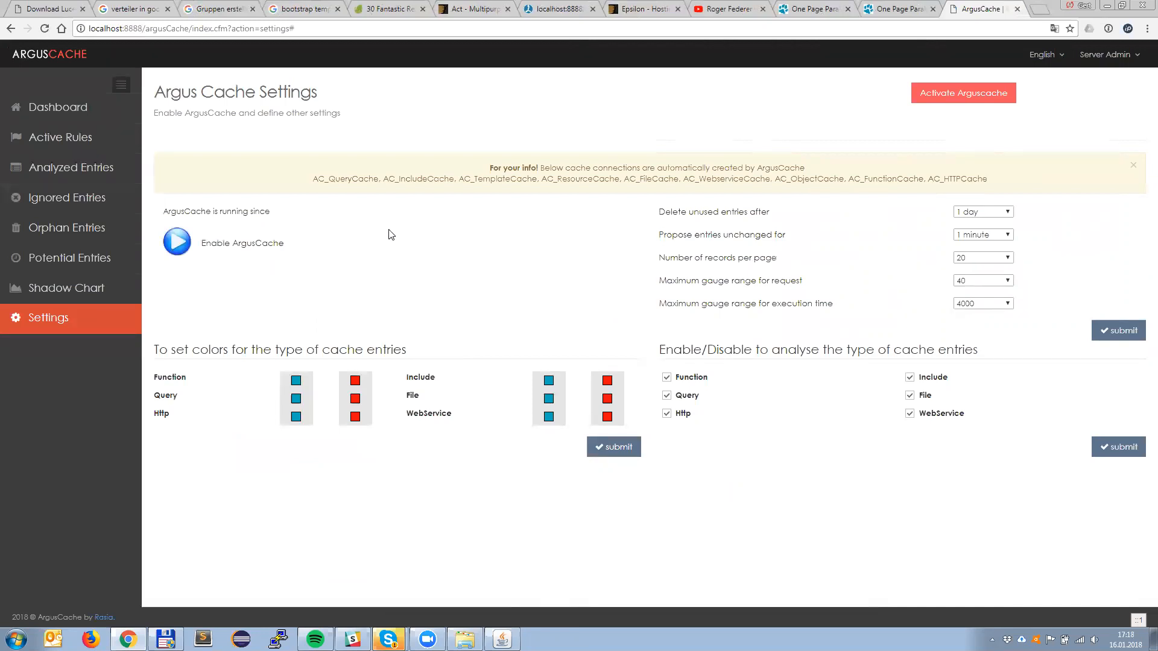
Step: Open the Lucee Web Administrator in a new browser tab and examine the cache connections under Services - Cache
{"action": "left_click", "coordinate": [542, 17]}
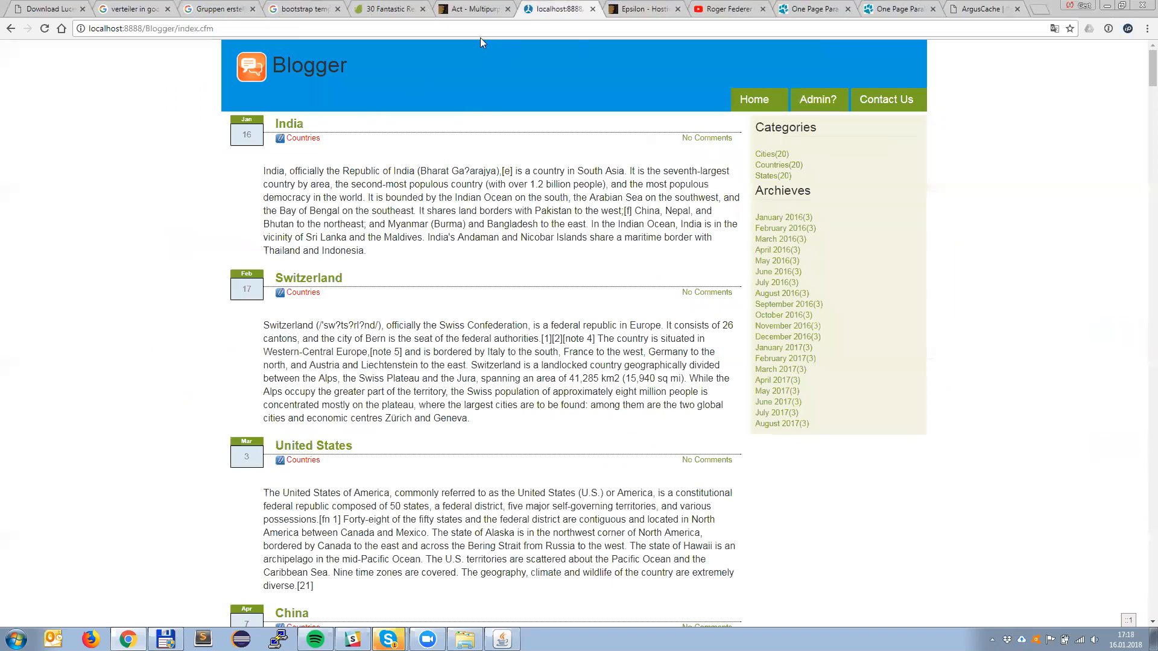
{"action": "key", "text": "ctrl+t"}
{"action": "type", "text": "localhost:8888/"}
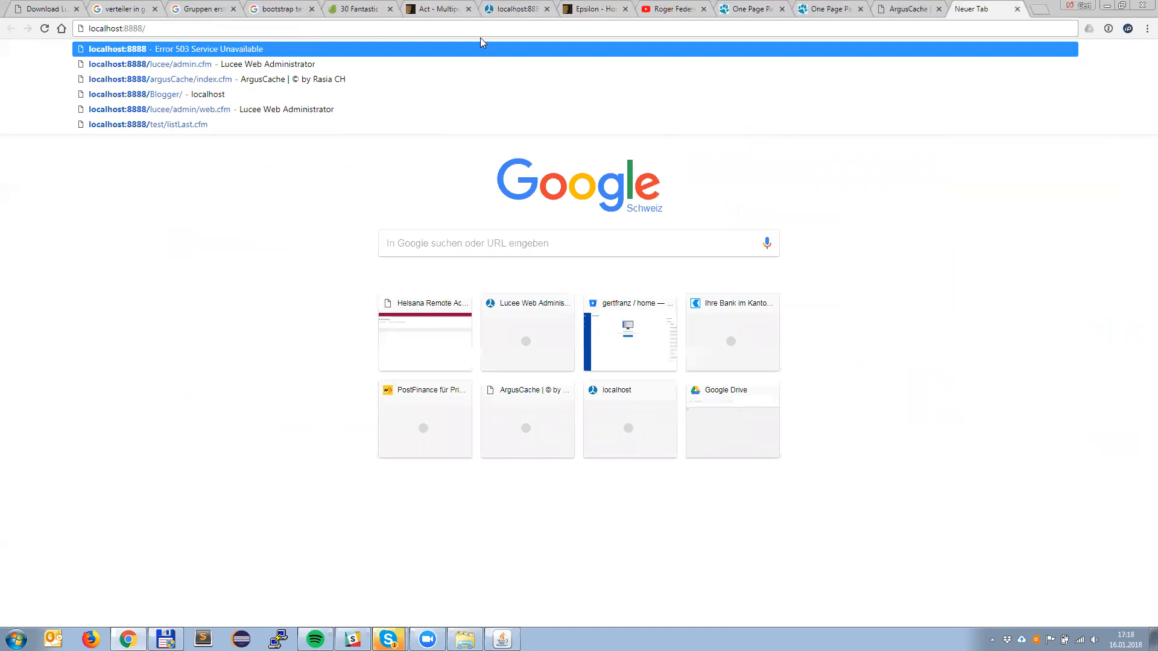
{"action": "key", "text": "Down"}
{"action": "key", "text": "Return"}
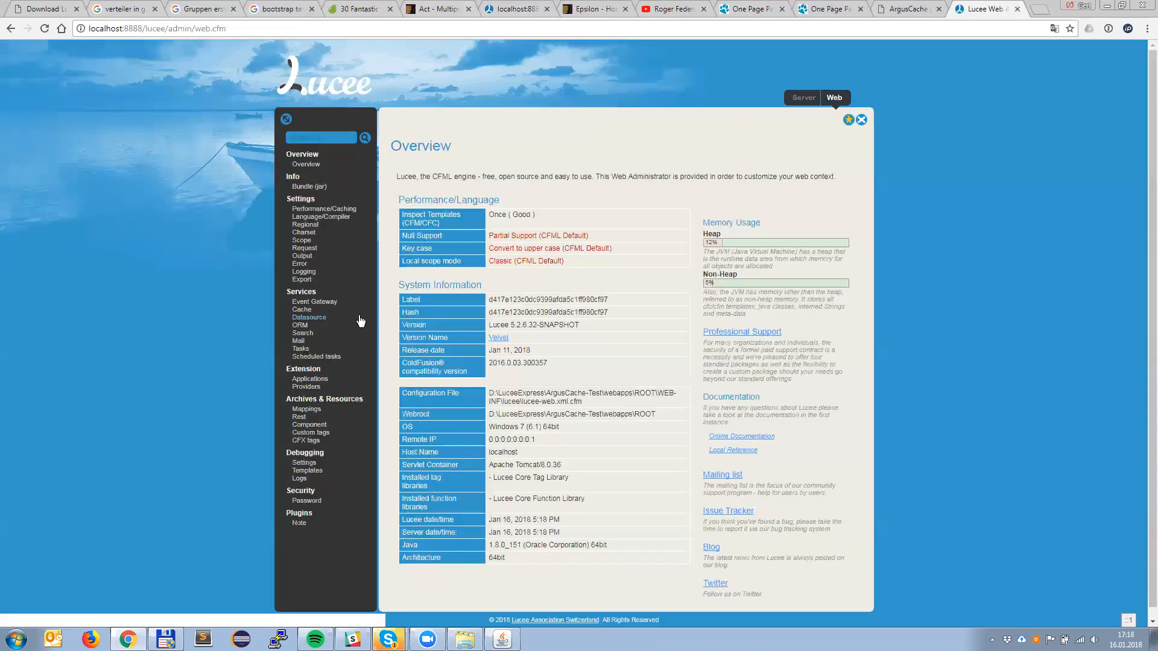
{"action": "left_click", "coordinate": [303, 310]}
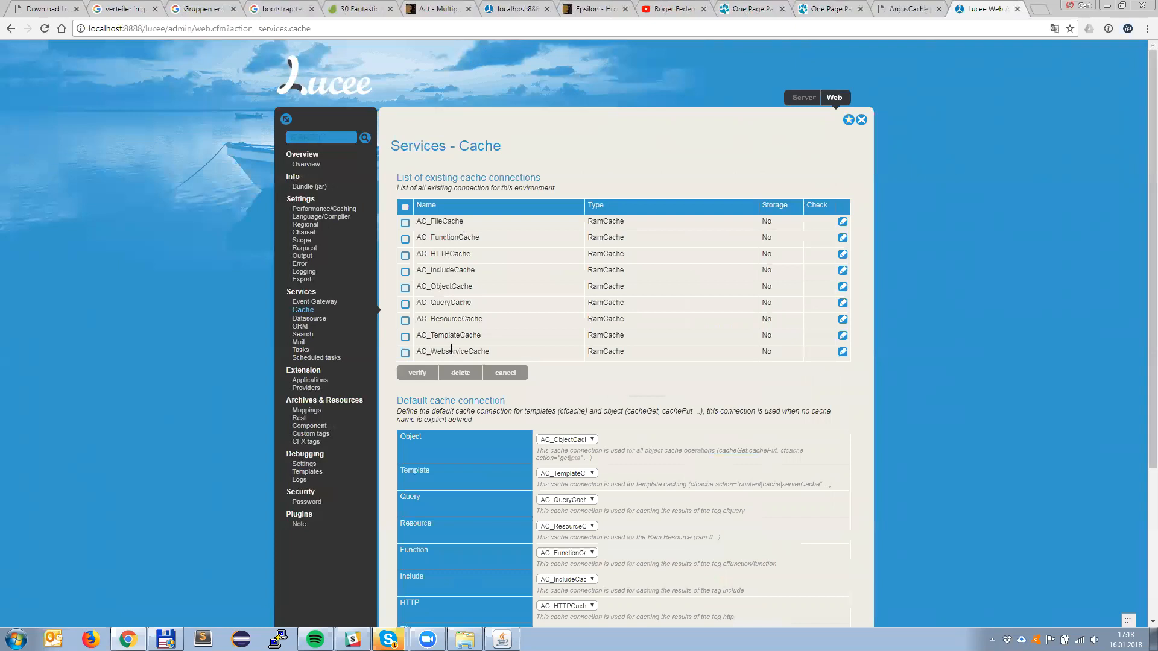
Step: Return to the ArgusCache settings and enable ArgusCache and Analyze
{"action": "left_click", "coordinate": [904, 8]}
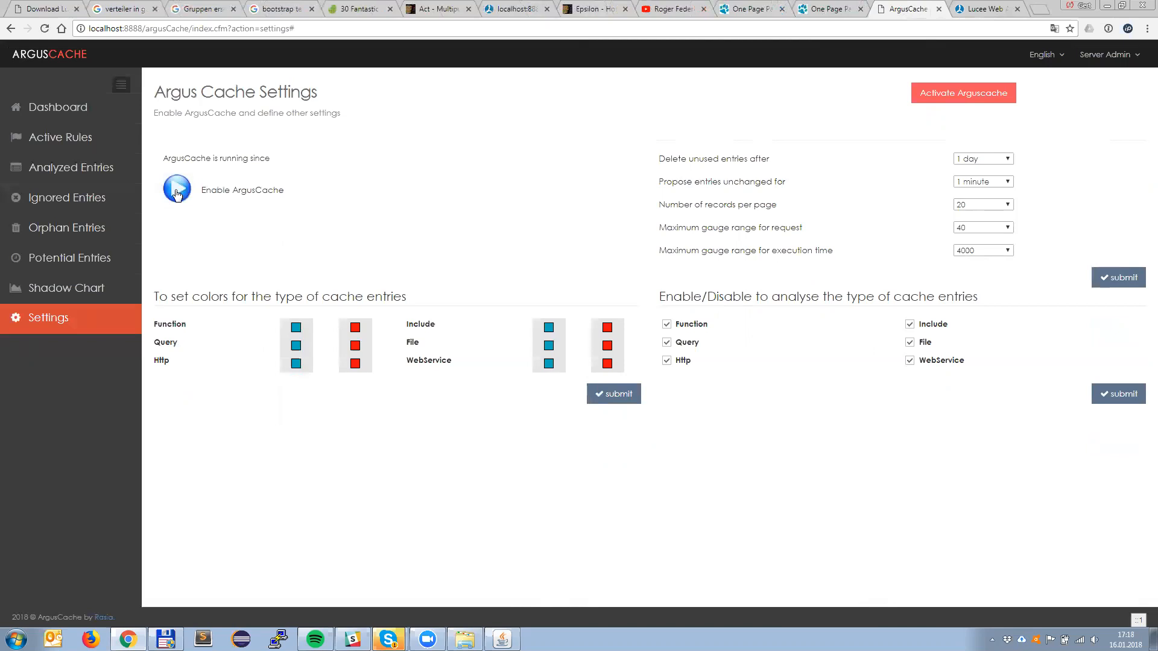
{"action": "left_click", "coordinate": [178, 194]}
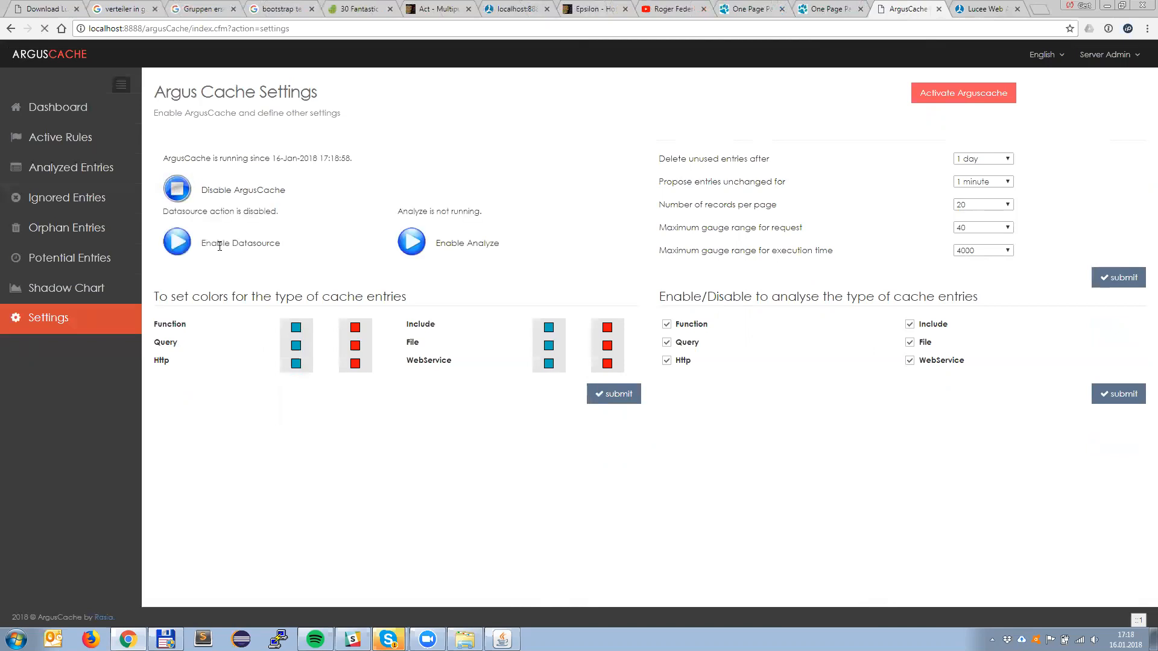
{"action": "left_click", "coordinate": [415, 247]}
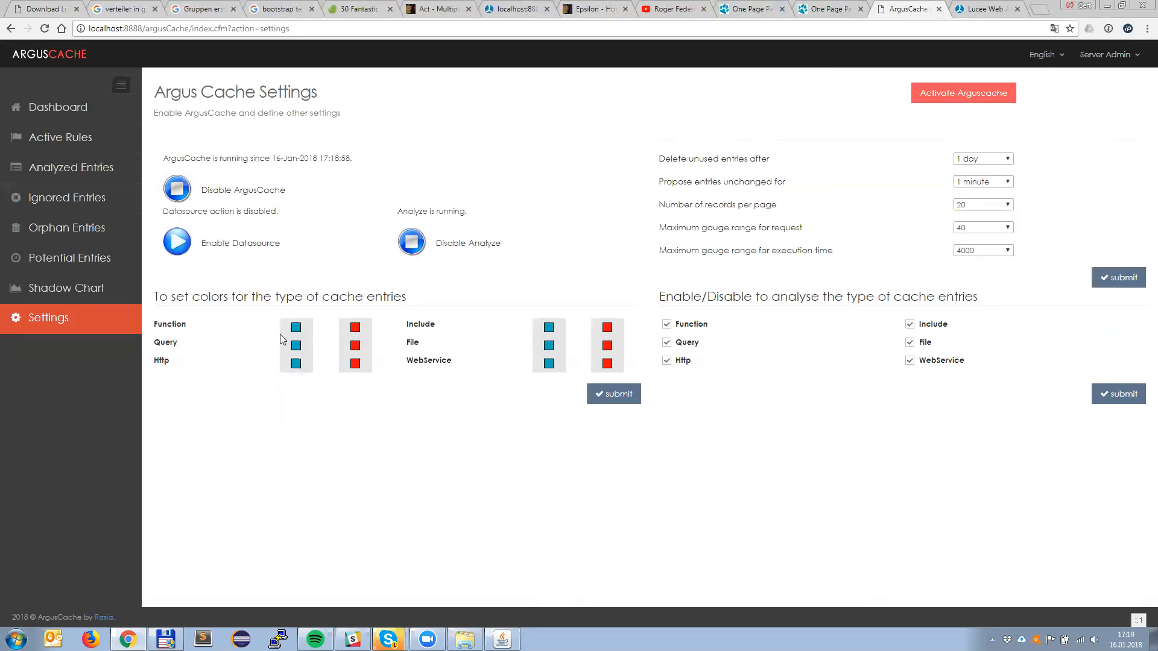
Step: Set the foreground colors of the Function, Include and Query cache entry types to near black
{"action": "left_click", "coordinate": [355, 333]}
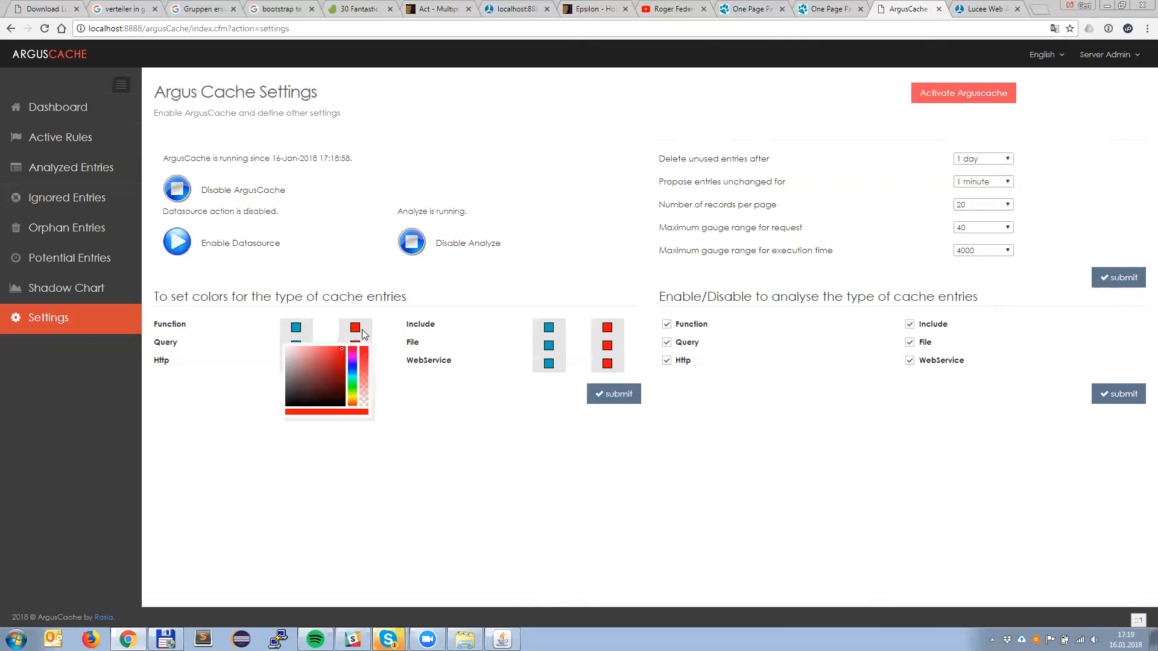
{"action": "left_click_drag", "start_coordinate": [302, 387], "coordinate": [278, 403]}
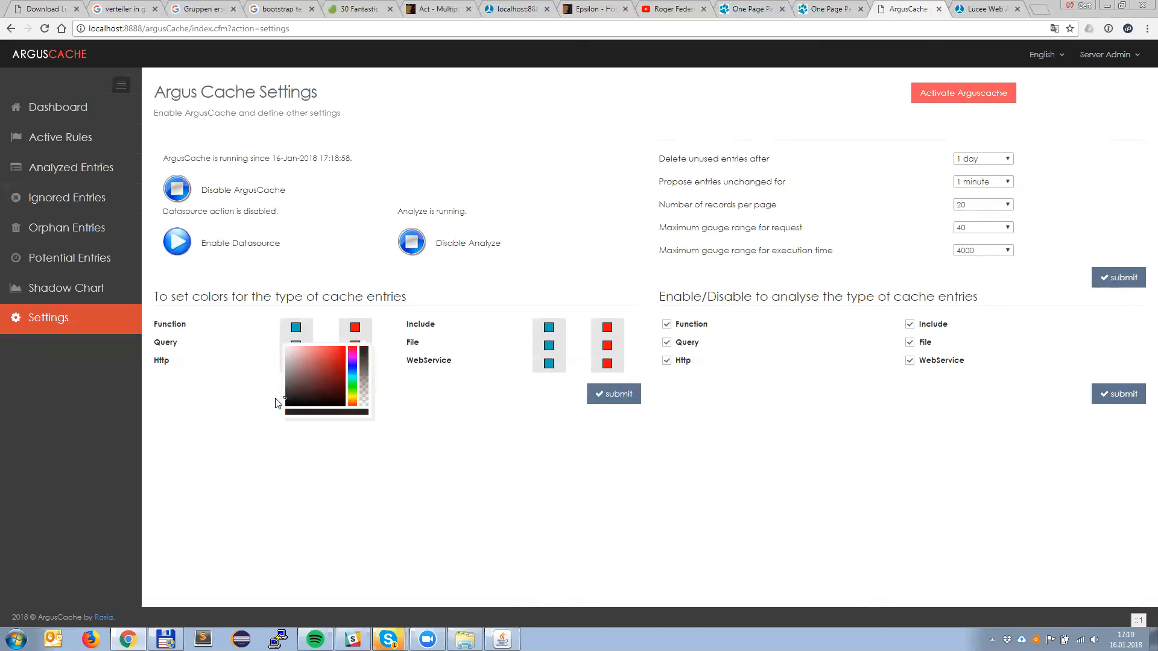
{"action": "left_click", "coordinate": [607, 331]}
{"action": "left_click_drag", "start_coordinate": [540, 379], "coordinate": [527, 395]}
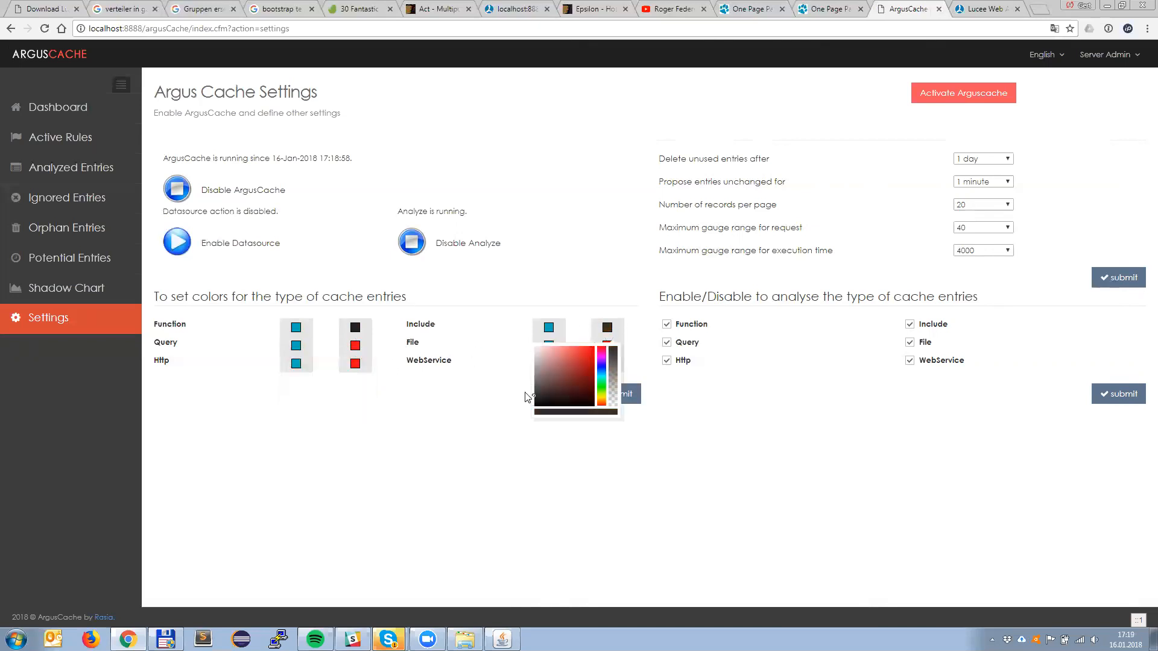
{"action": "left_click", "coordinate": [357, 348]}
{"action": "left_click_drag", "start_coordinate": [329, 403], "coordinate": [276, 419]}
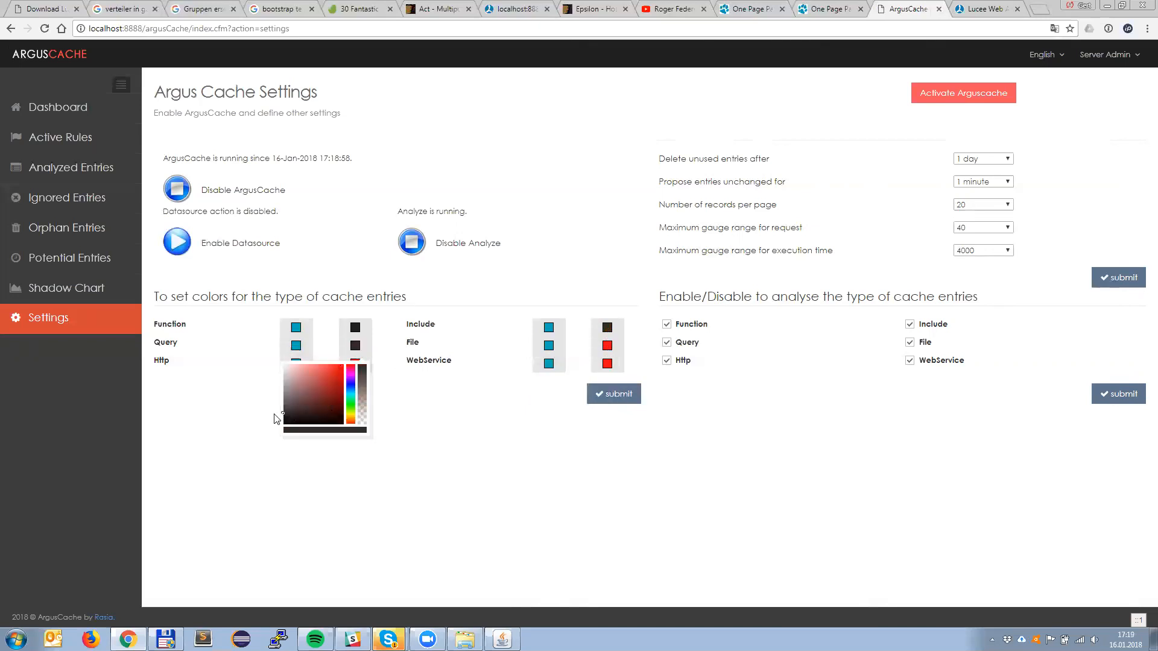
Step: Set the foreground colors of the File, Http and WebService cache entry types to near black
{"action": "left_click", "coordinate": [607, 346]}
{"action": "left_click", "coordinate": [535, 399]}
{"action": "left_click_drag", "start_coordinate": [535, 398], "coordinate": [517, 416]}
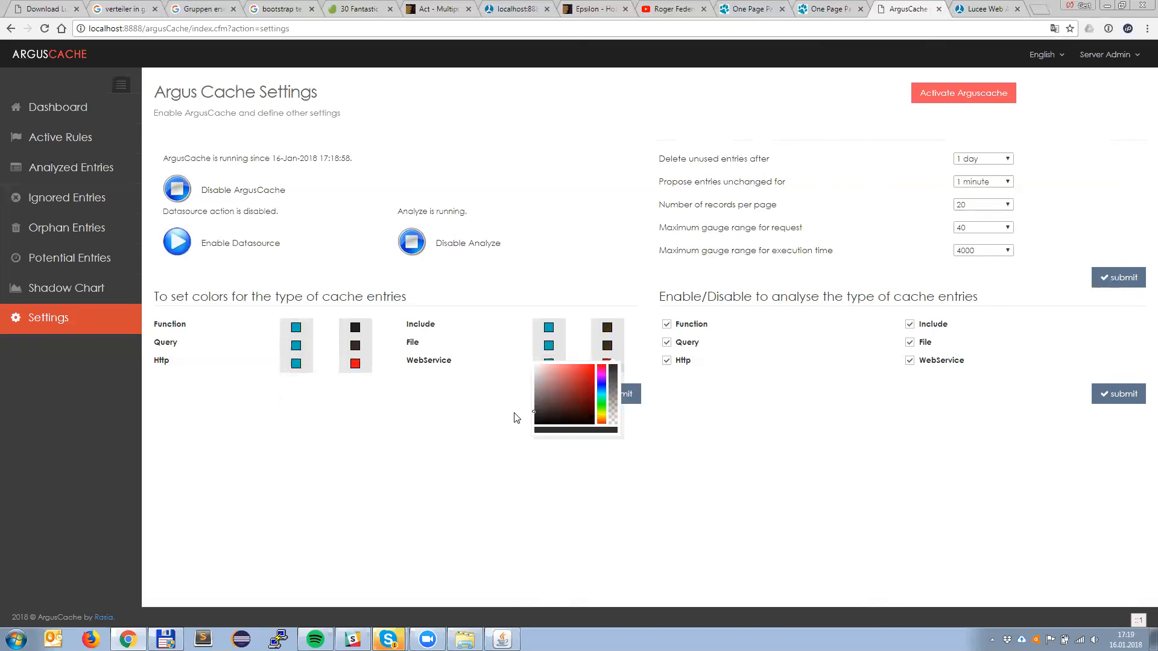
{"action": "left_click", "coordinate": [355, 364]}
{"action": "left_click_drag", "start_coordinate": [303, 407], "coordinate": [265, 439]}
{"action": "left_click", "coordinate": [607, 364]}
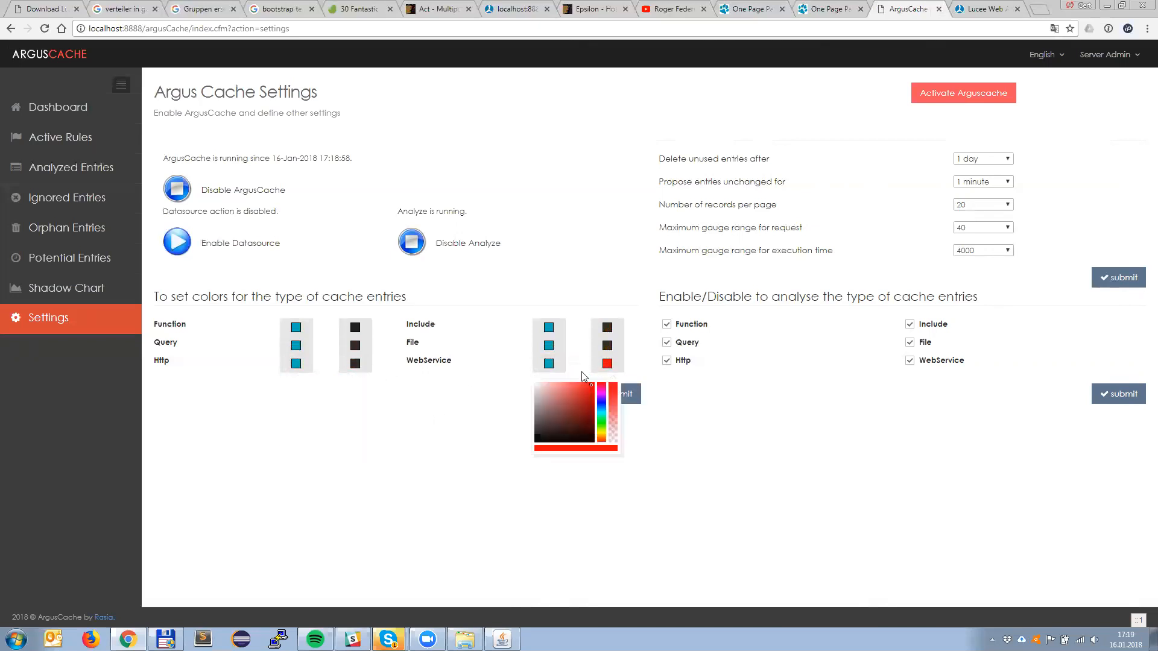
{"action": "left_click_drag", "start_coordinate": [535, 418], "coordinate": [527, 436]}
{"action": "left_click", "coordinate": [410, 416]}
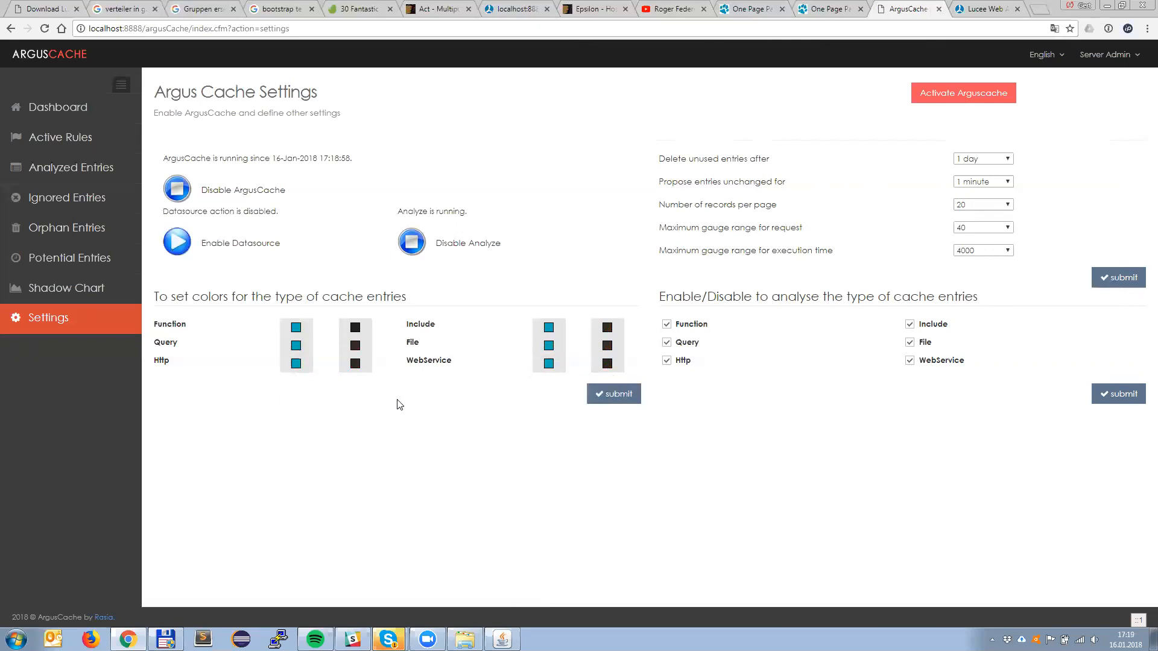
Step: Set the background color of Function entries to pale cyan and of Include entries to pale violet
{"action": "left_click", "coordinate": [297, 345]}
{"action": "left_click_drag", "start_coordinate": [258, 353], "coordinate": [238, 343]}
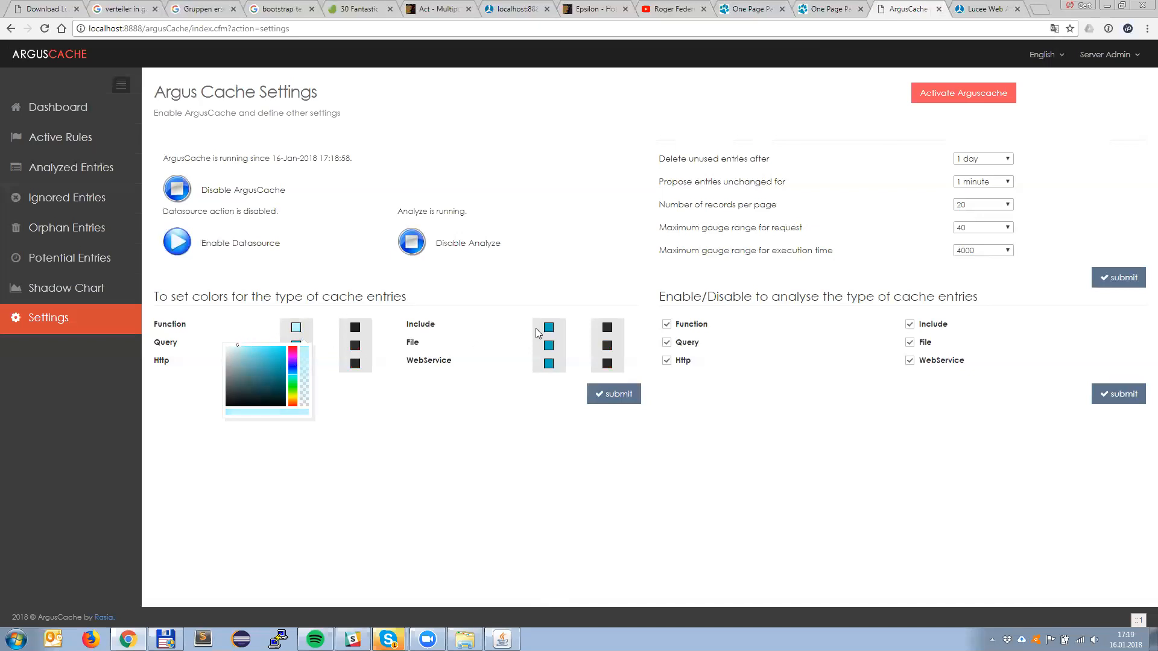
{"action": "left_click", "coordinate": [549, 345]}
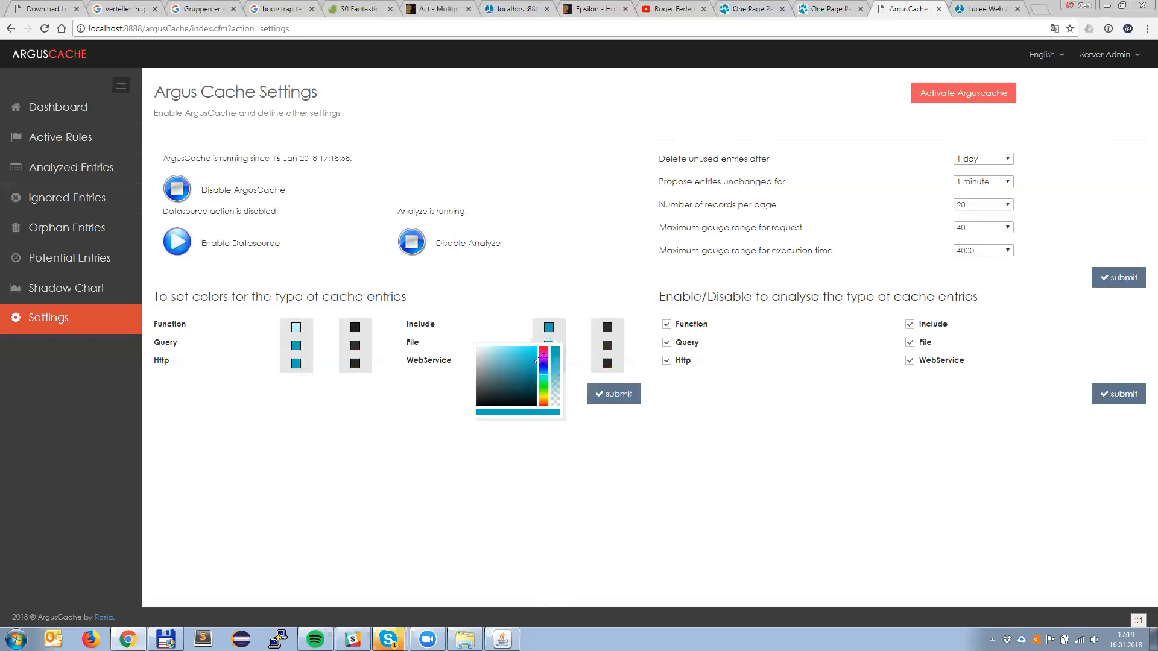
{"action": "left_click", "coordinate": [544, 358]}
{"action": "left_click_drag", "start_coordinate": [499, 355], "coordinate": [485, 346]}
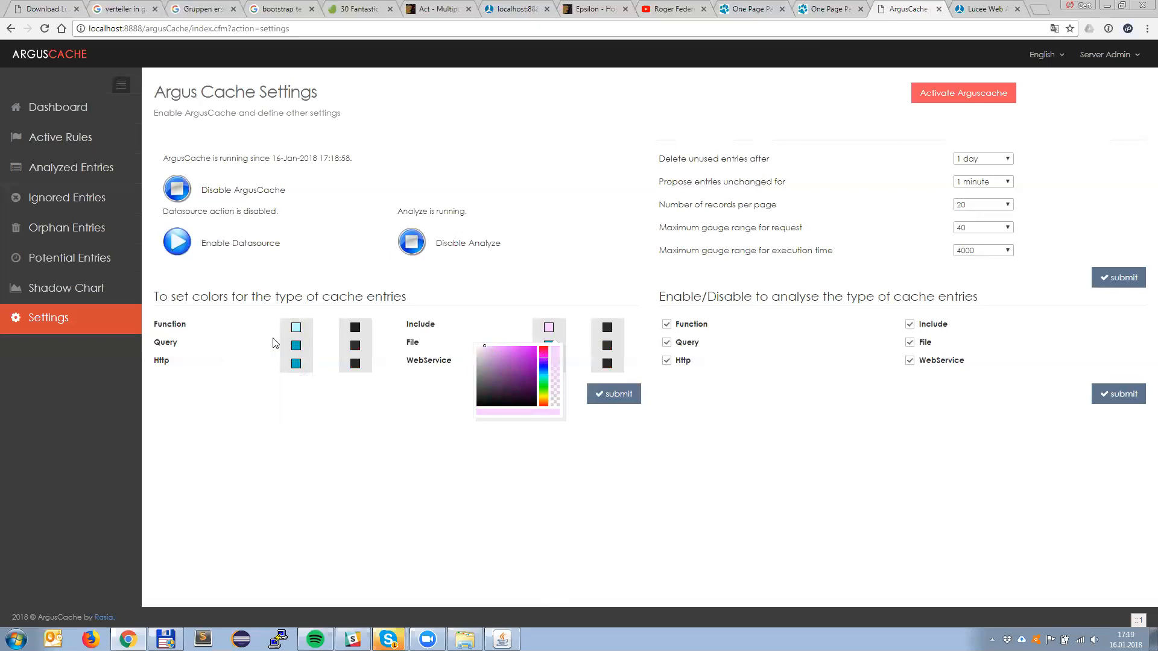
Step: Set the background color of Query entries to light pink
{"action": "left_click", "coordinate": [295, 362]}
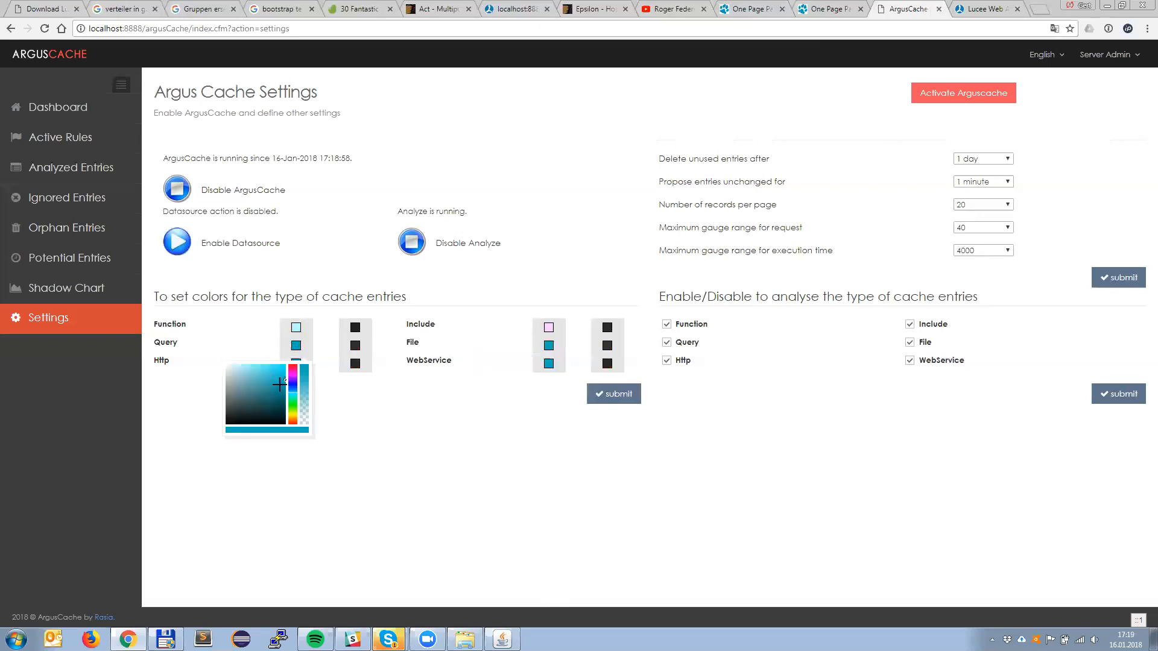
{"action": "left_click", "coordinate": [292, 371]}
{"action": "left_click_drag", "start_coordinate": [263, 368], "coordinate": [245, 362]}
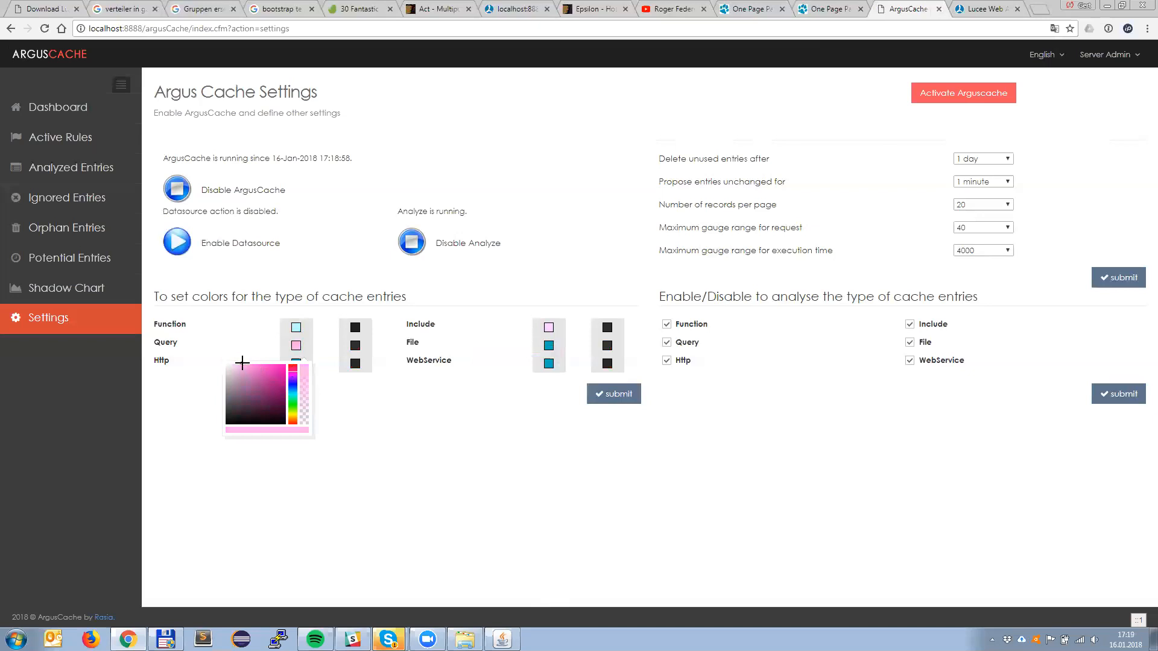
{"action": "left_click", "coordinate": [421, 404]}
Step: Change the background color of Include entries to a pale orange and submit the color settings
{"action": "left_click", "coordinate": [547, 331]}
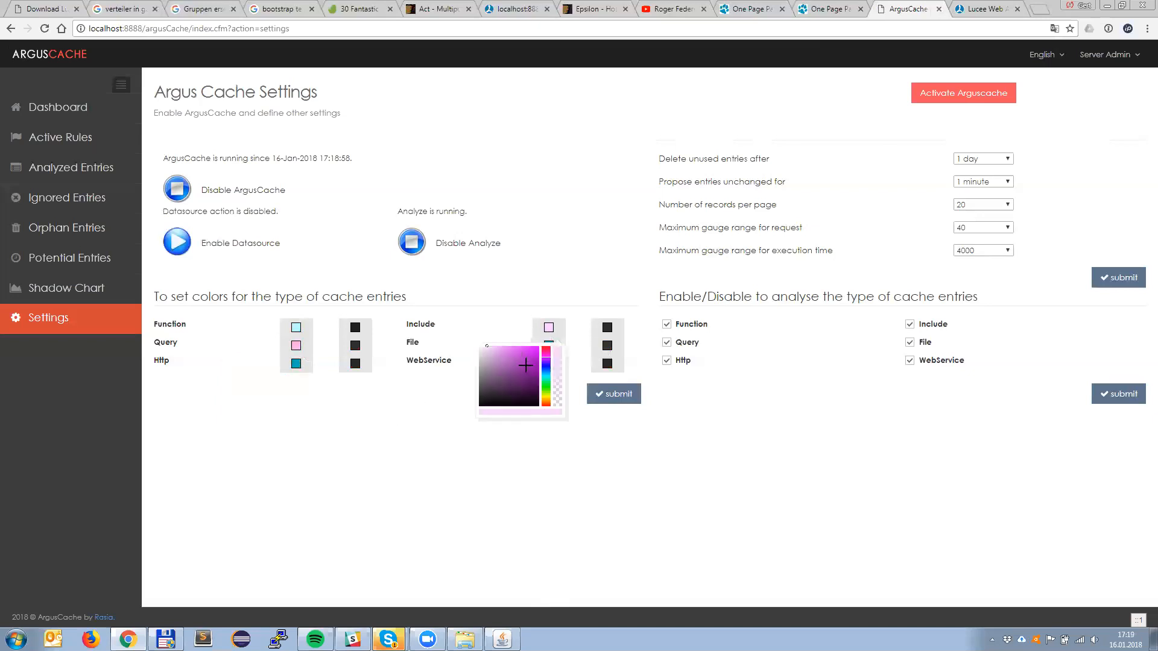
{"action": "left_click", "coordinate": [543, 396]}
{"action": "left_click_drag", "start_coordinate": [543, 395], "coordinate": [545, 403]}
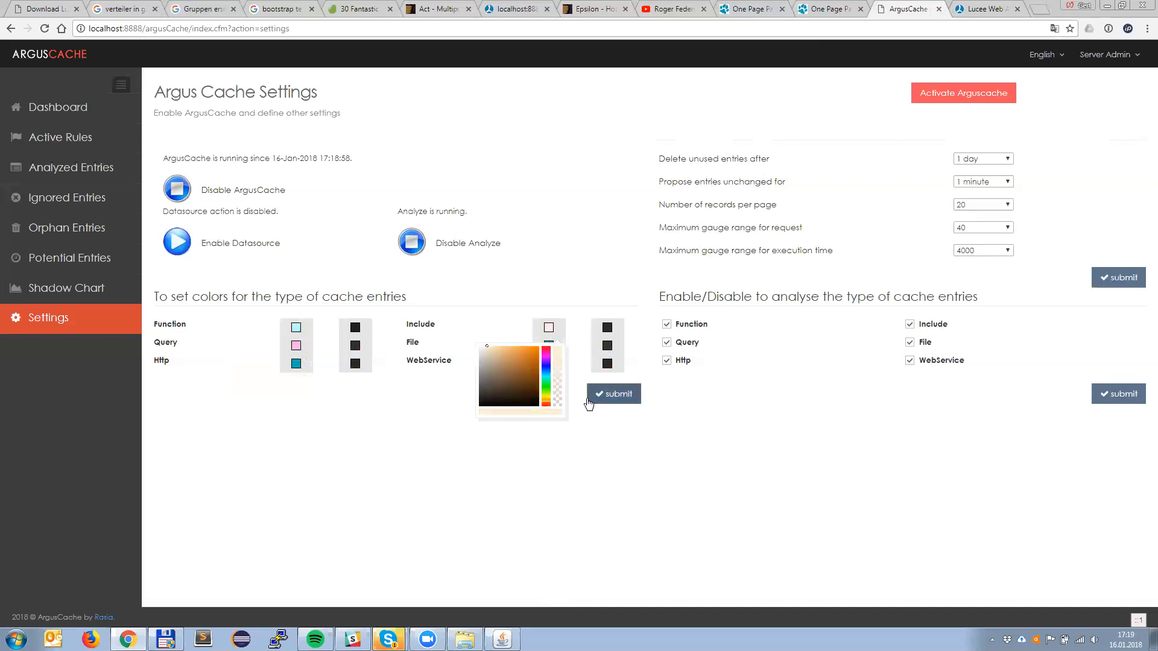
{"action": "left_click", "coordinate": [600, 398]}
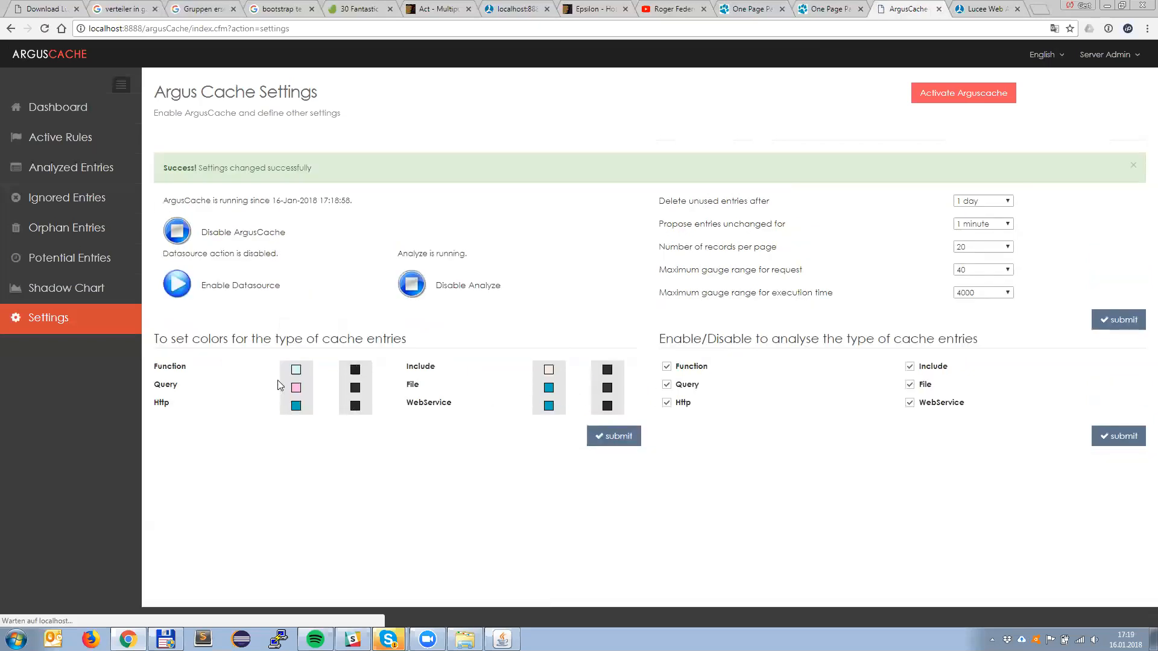
Step: Open the ArgusCache dashboard, reload the Blogger home page, and examine the dashboard's request, memory and server status charts
{"action": "left_click", "coordinate": [59, 111]}
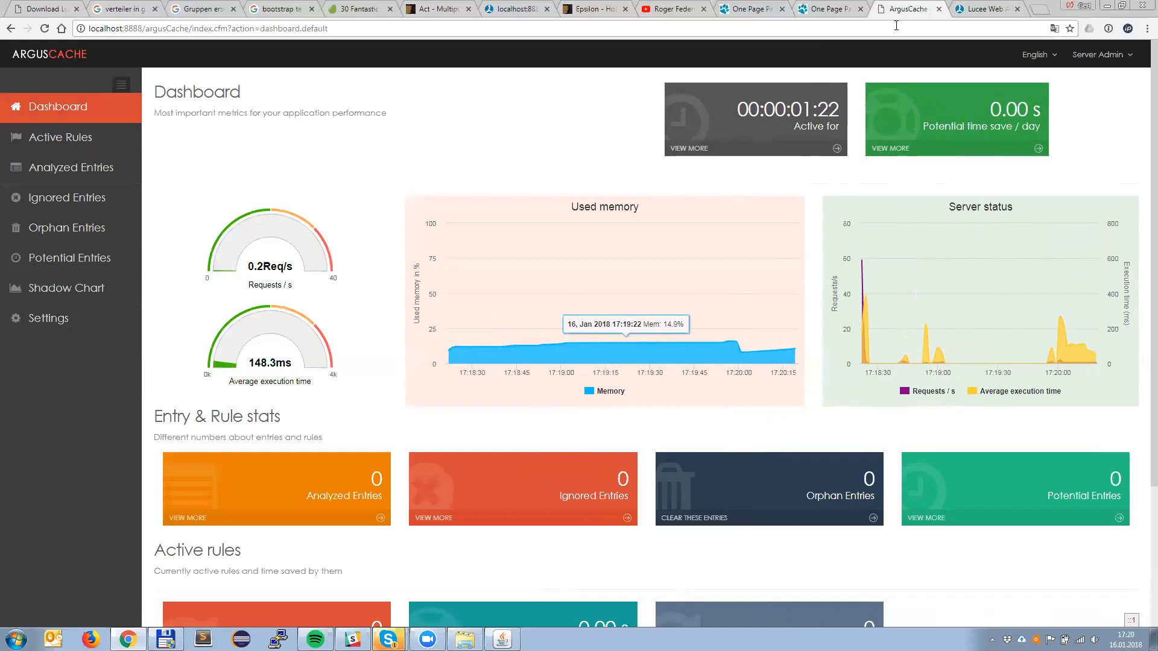
{"action": "left_click", "coordinate": [515, 9]}
{"action": "key", "text": "F5"}
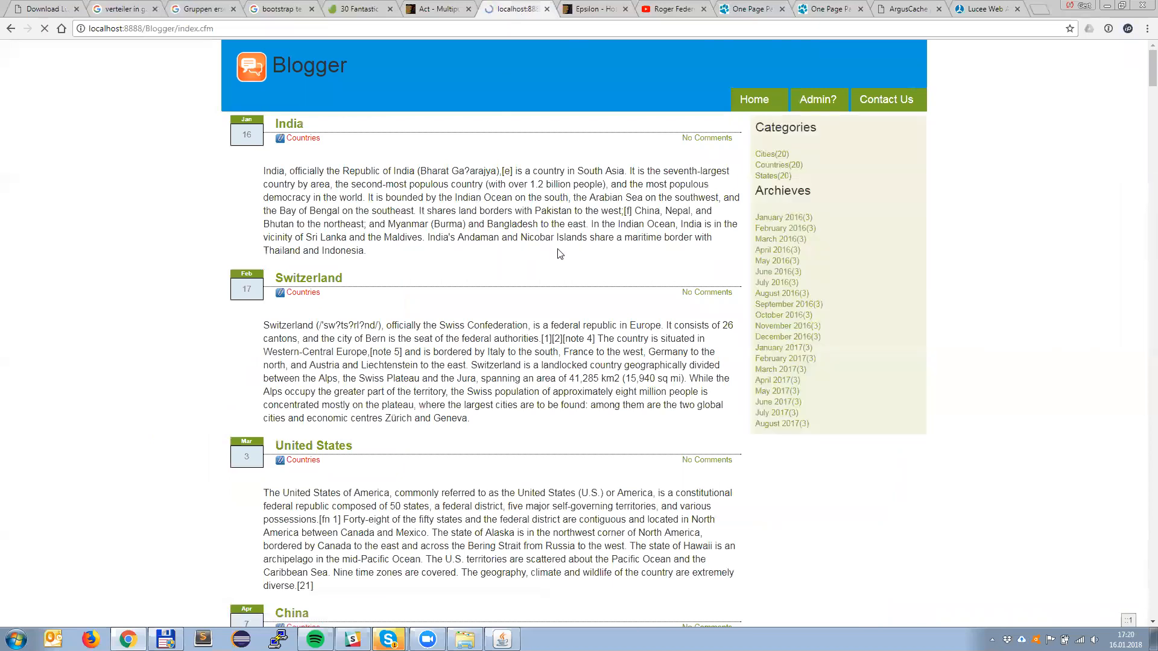
{"action": "left_click", "coordinate": [971, 10]}
{"action": "left_click", "coordinate": [917, 11]}
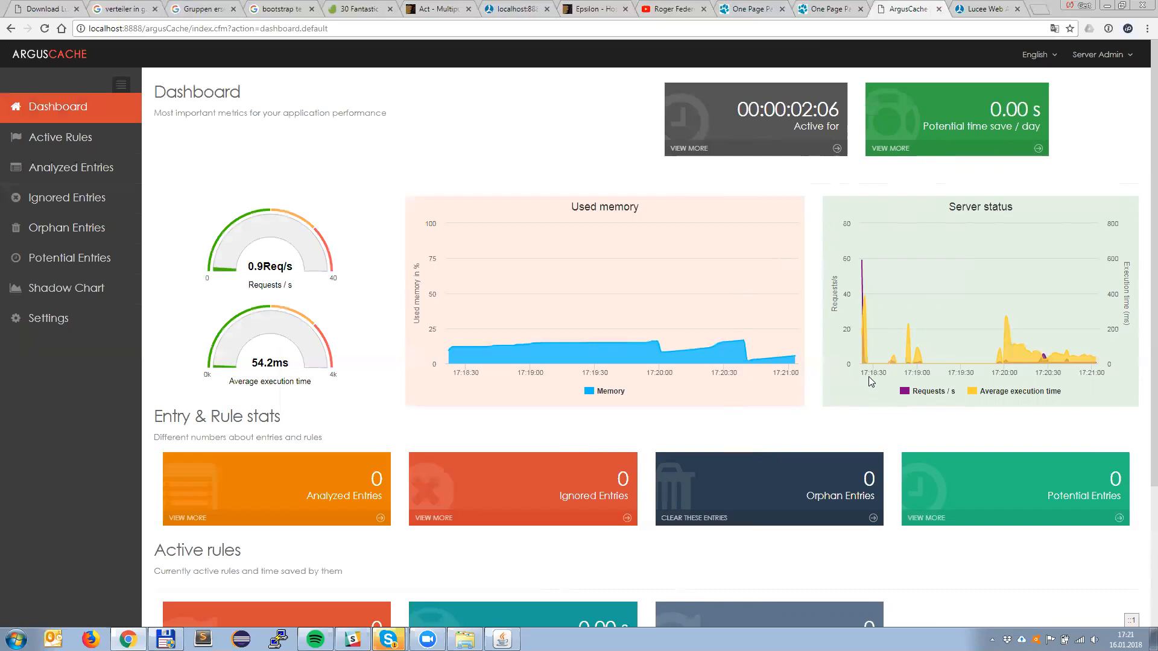
{"action": "mouse_move", "coordinate": [866, 305]}
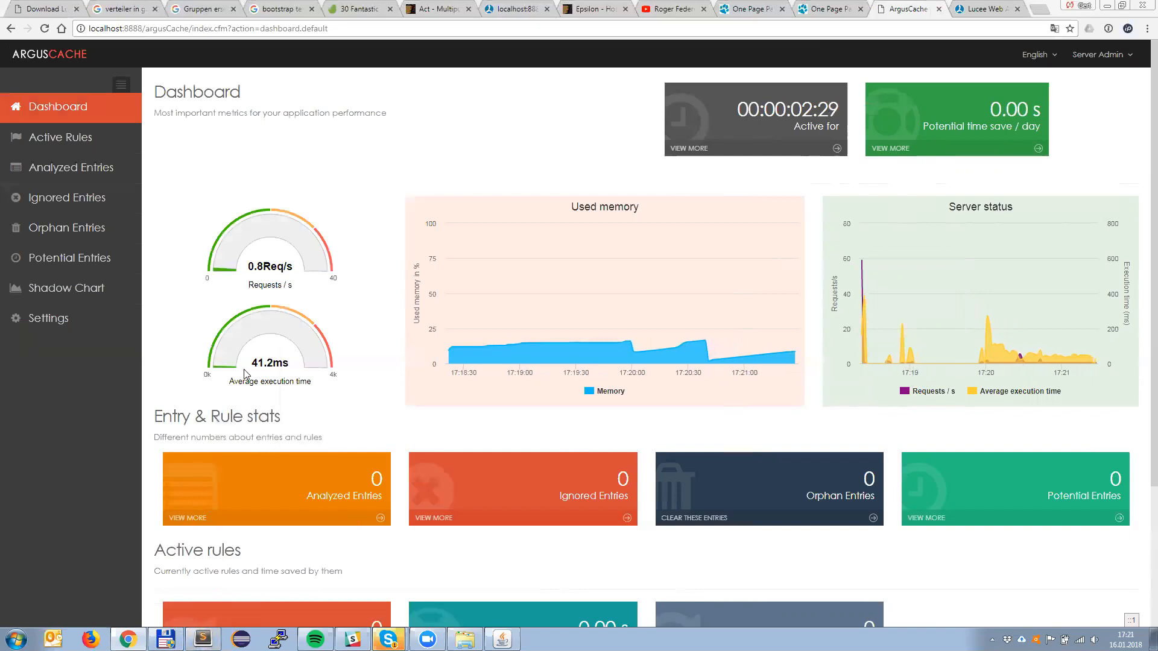
Step: Switch to Sublime Text, dismiss the changed-on-disk prompt, and close post.cfm without saving its changes
{"action": "key", "text": "alt+Tab"}
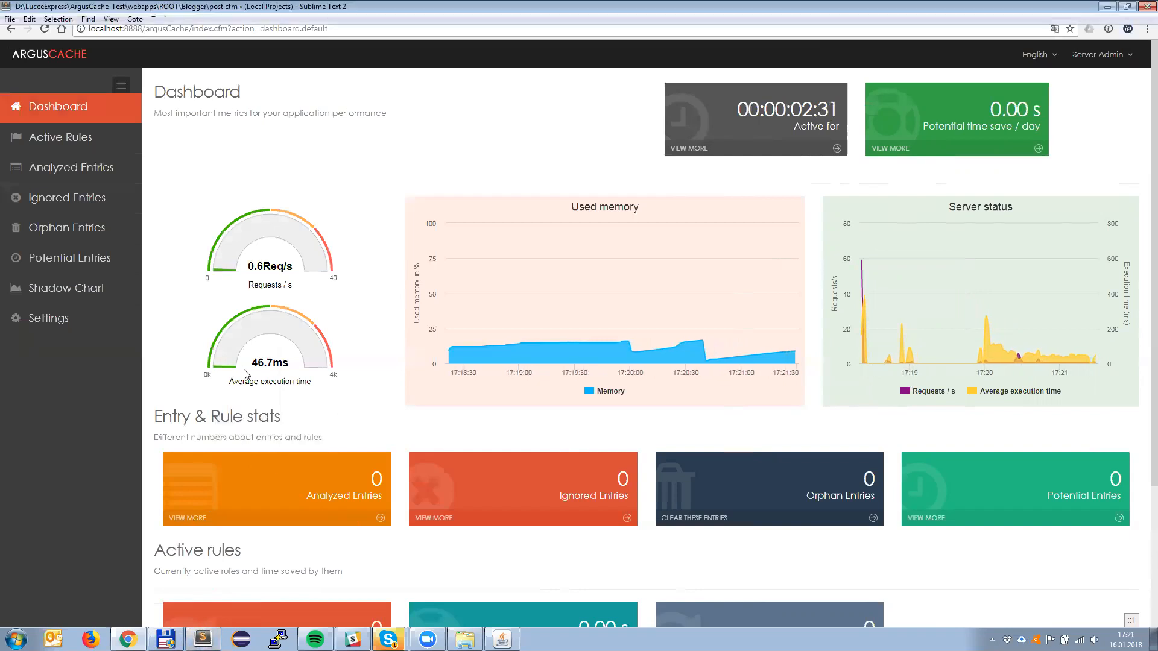
{"action": "left_click", "coordinate": [693, 368]}
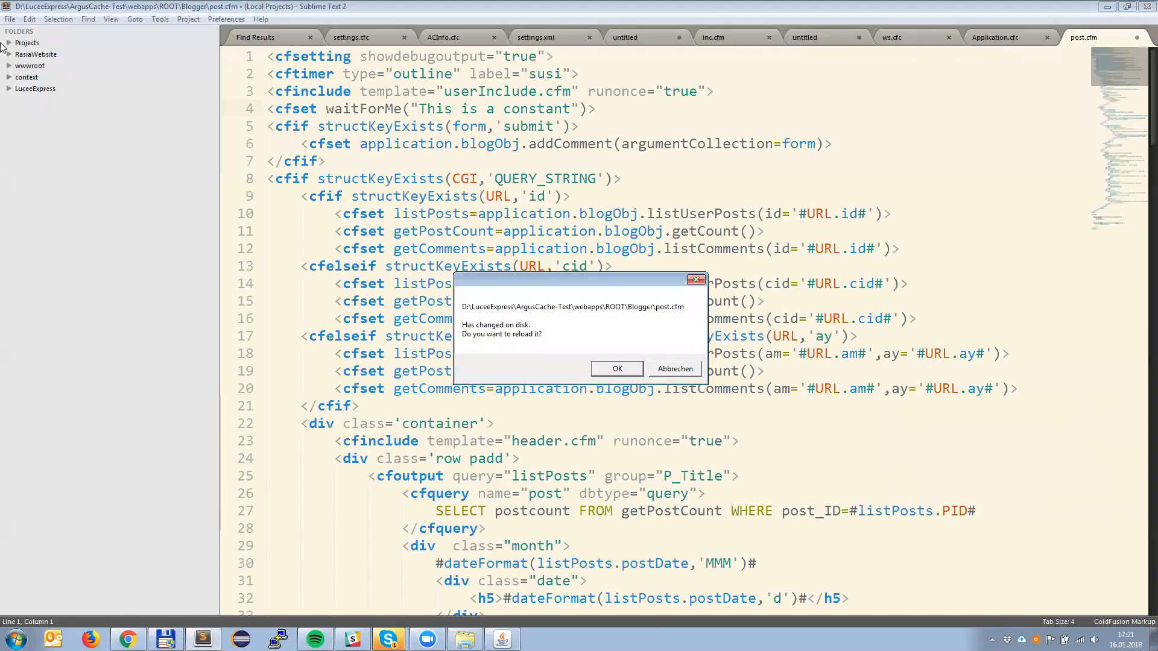
{"action": "left_click", "coordinate": [635, 368]}
{"action": "left_click", "coordinate": [411, 145]}
{"action": "key", "text": "ctrl+w"}
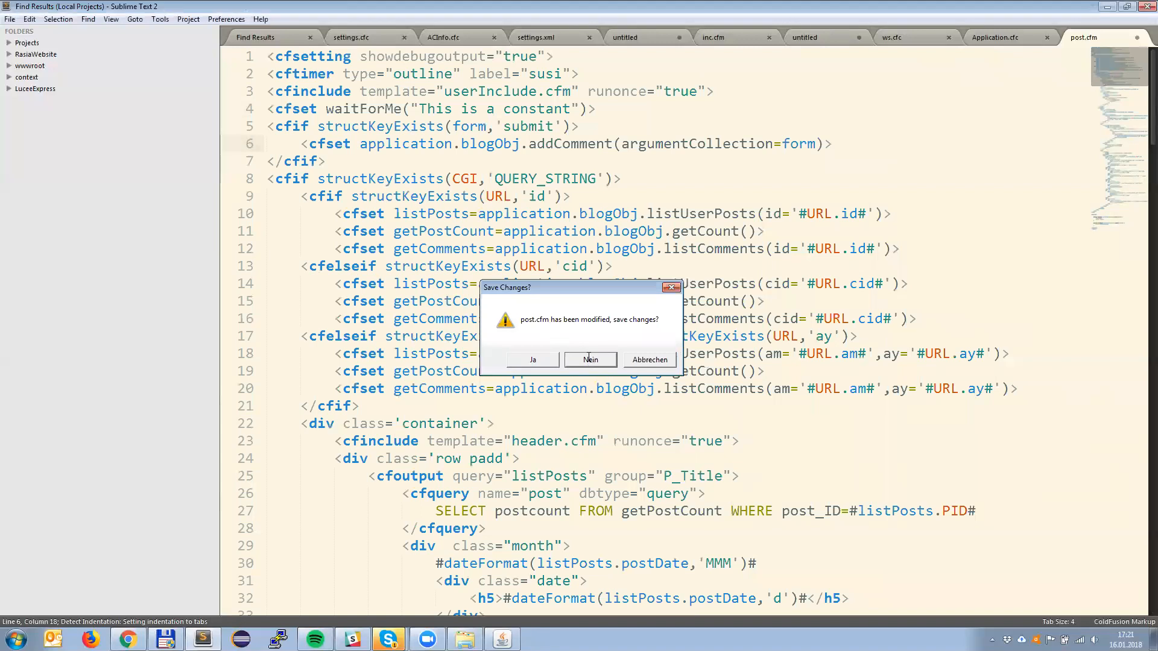
{"action": "left_click", "coordinate": [589, 360]}
Step: Open Application.cfc from the ArgusCache-Test/webapps/ROOT/Blogger folder under LuceeExpress
{"action": "left_click", "coordinate": [10, 88]}
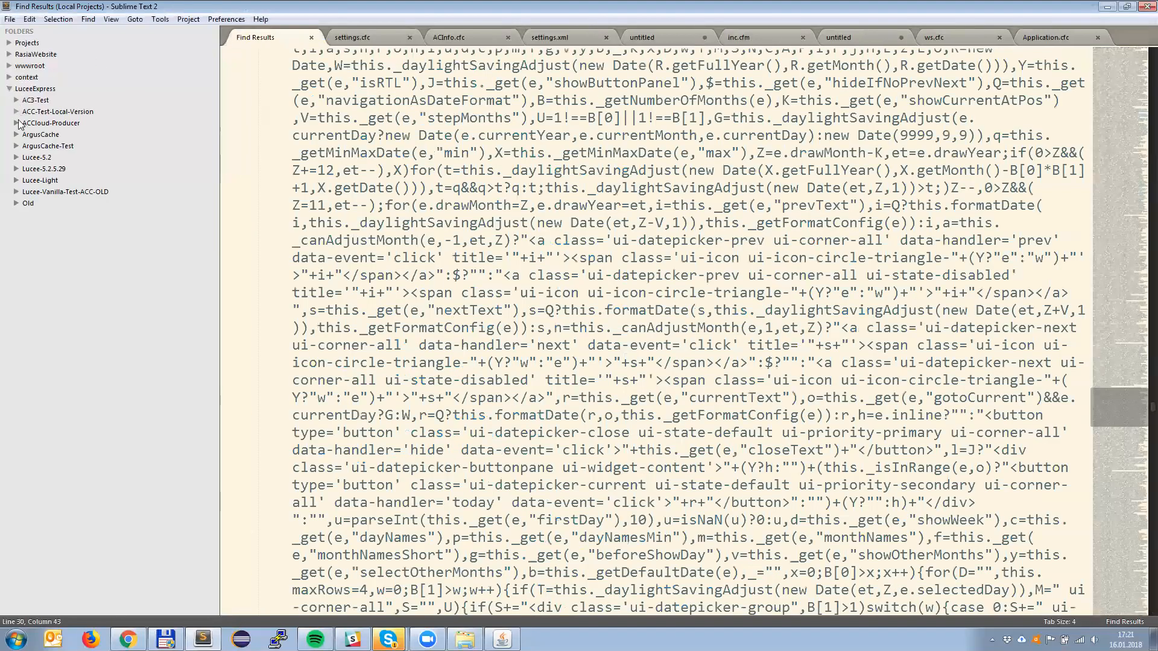
{"action": "left_click", "coordinate": [17, 147]}
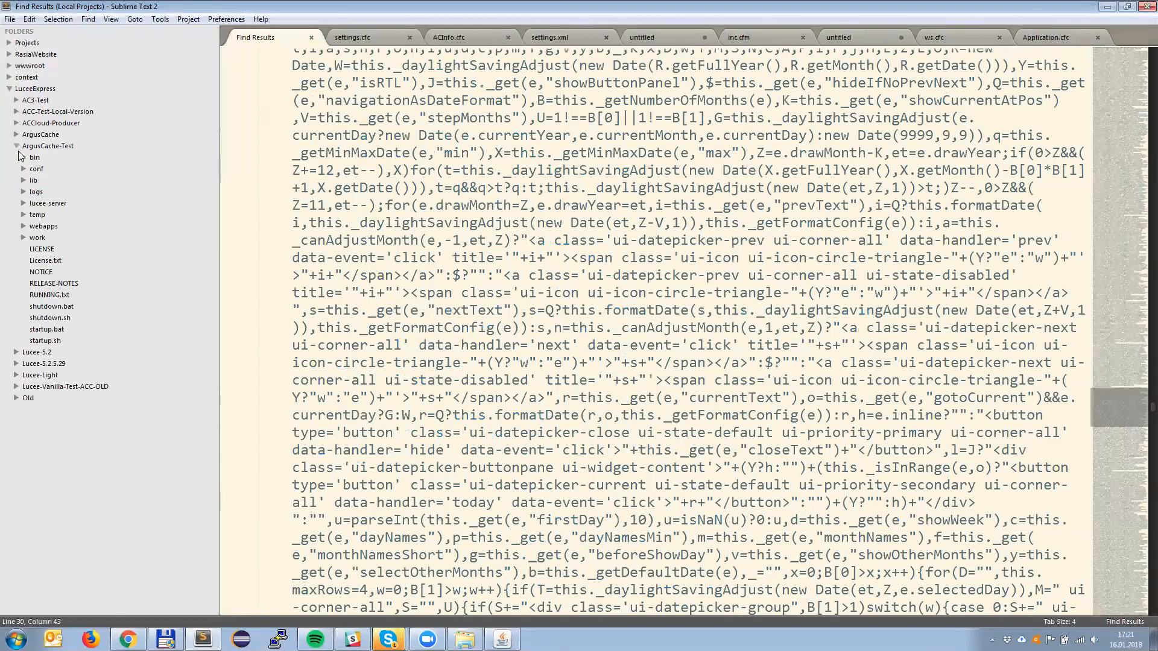
{"action": "left_click", "coordinate": [23, 227]}
{"action": "left_click", "coordinate": [32, 238]}
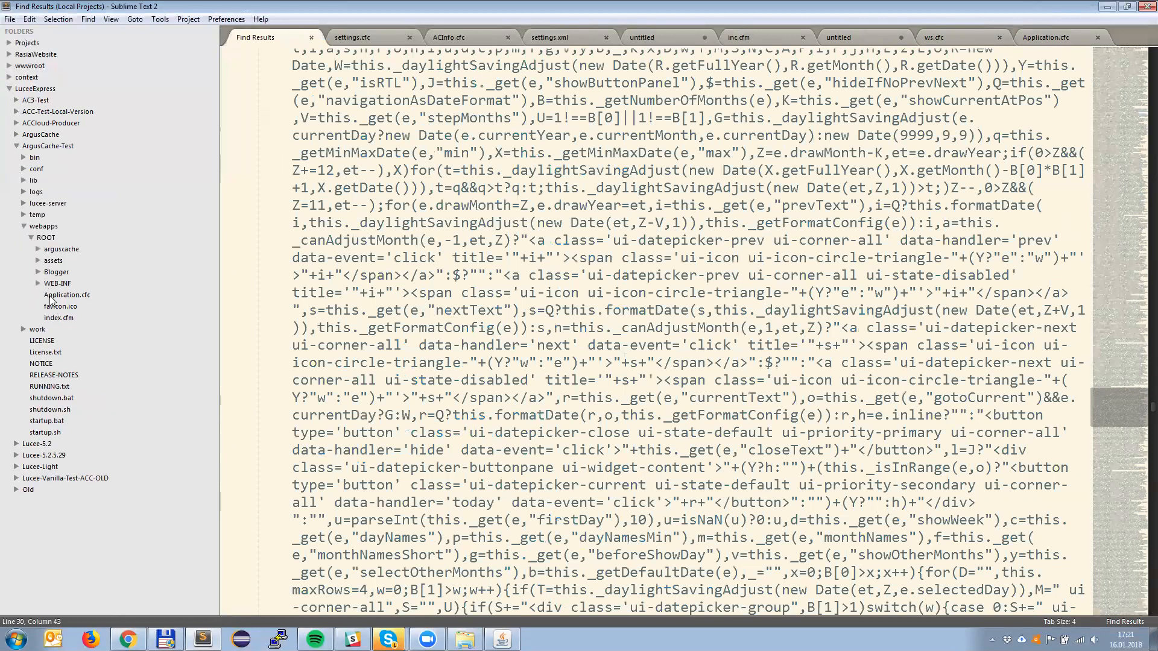
{"action": "left_click", "coordinate": [39, 273]}
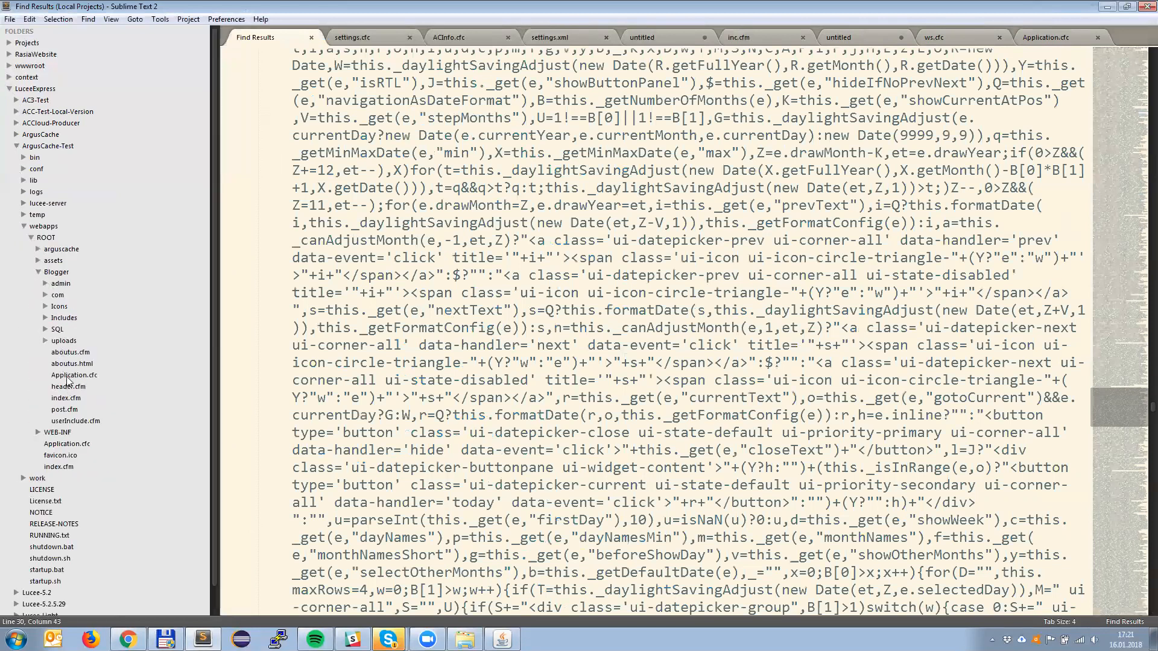
{"action": "left_click", "coordinate": [105, 375]}
Step: Uncomment the five this.cachedwithin lines by moving the closing comment marker from line 15 to the end of line 10, and save Application.cfc
{"action": "left_click", "coordinate": [578, 250]}
{"action": "key", "text": "Down"}
{"action": "key", "text": "ctrl+s"}
{"action": "key", "text": "Down"}
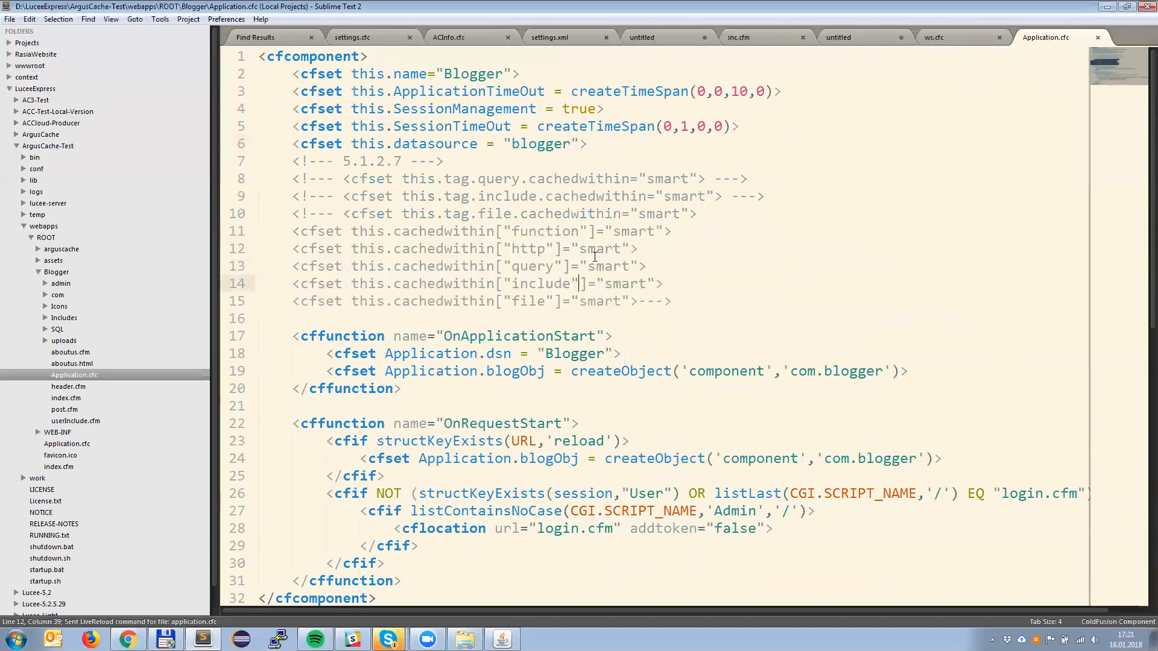
{"action": "key", "text": "Down"}
{"action": "key", "text": "End"}
{"action": "key", "text": "ctrl+shift+Left"}
{"action": "key", "text": "shift+Right"}
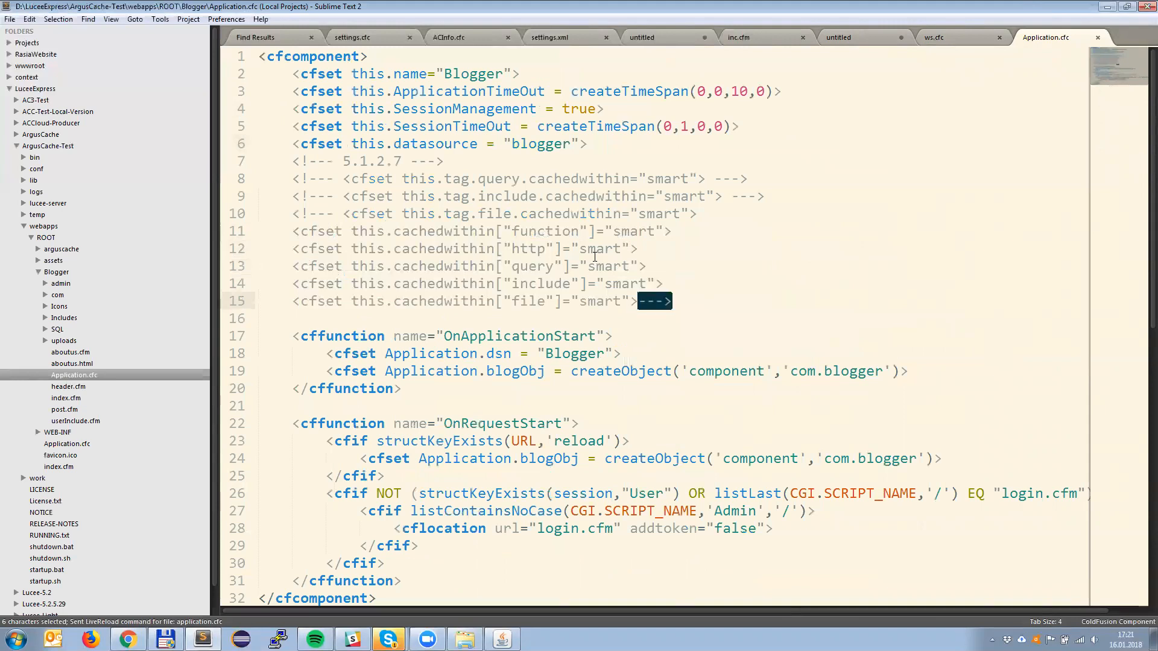
{"action": "key", "text": "ctrl+x"}
{"action": "key", "text": "Up"}
{"action": "key", "text": "Up"}
{"action": "key", "text": "Up"}
{"action": "key", "text": "Up"}
{"action": "key", "text": "Up"}
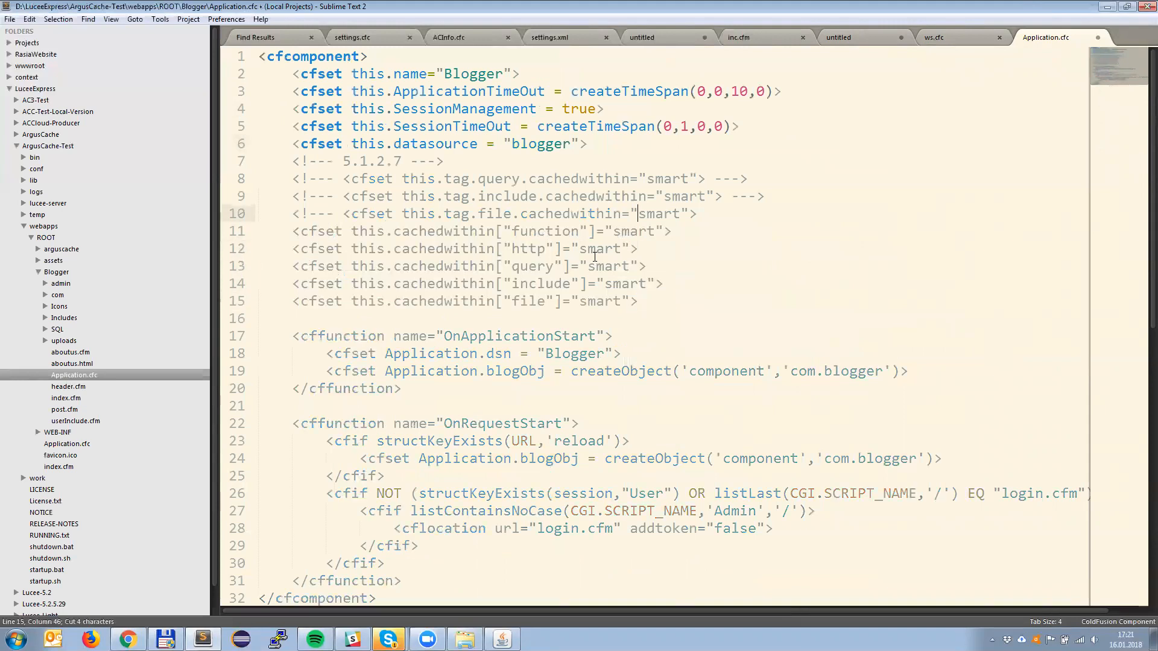
{"action": "key", "text": "ctrl+v"}
{"action": "key", "text": "ctrl+s"}
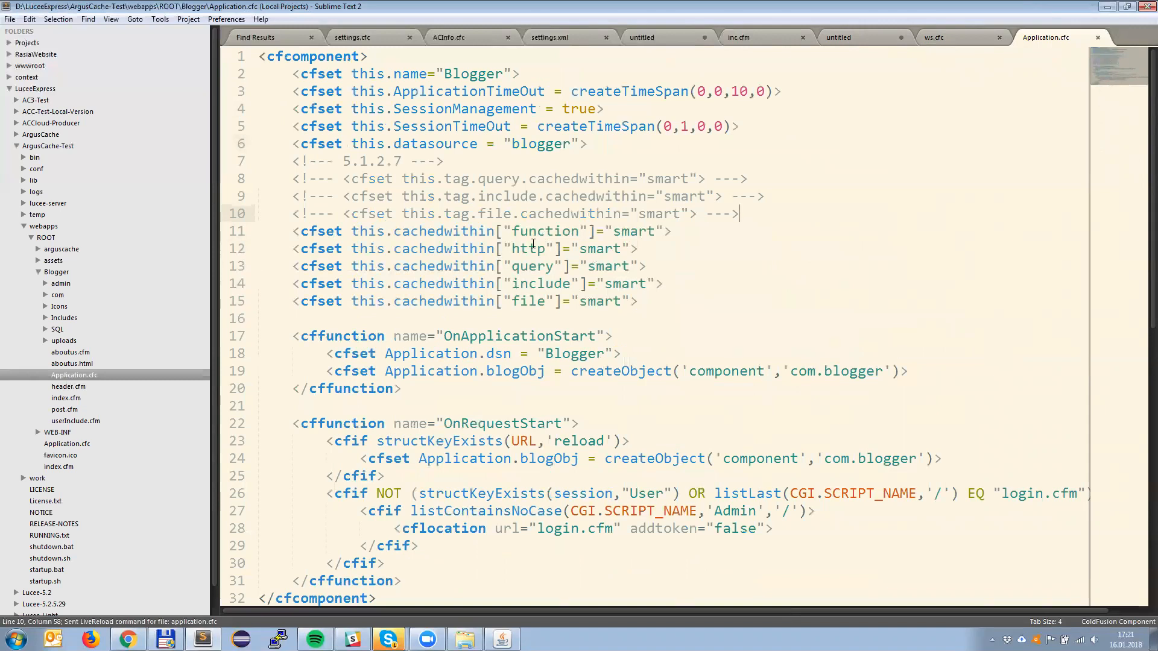
Step: Examine the cachedwithin settings and their "smart" values on lines 11 to 15 of Application.cfc
{"action": "double_click", "coordinate": [451, 234]}
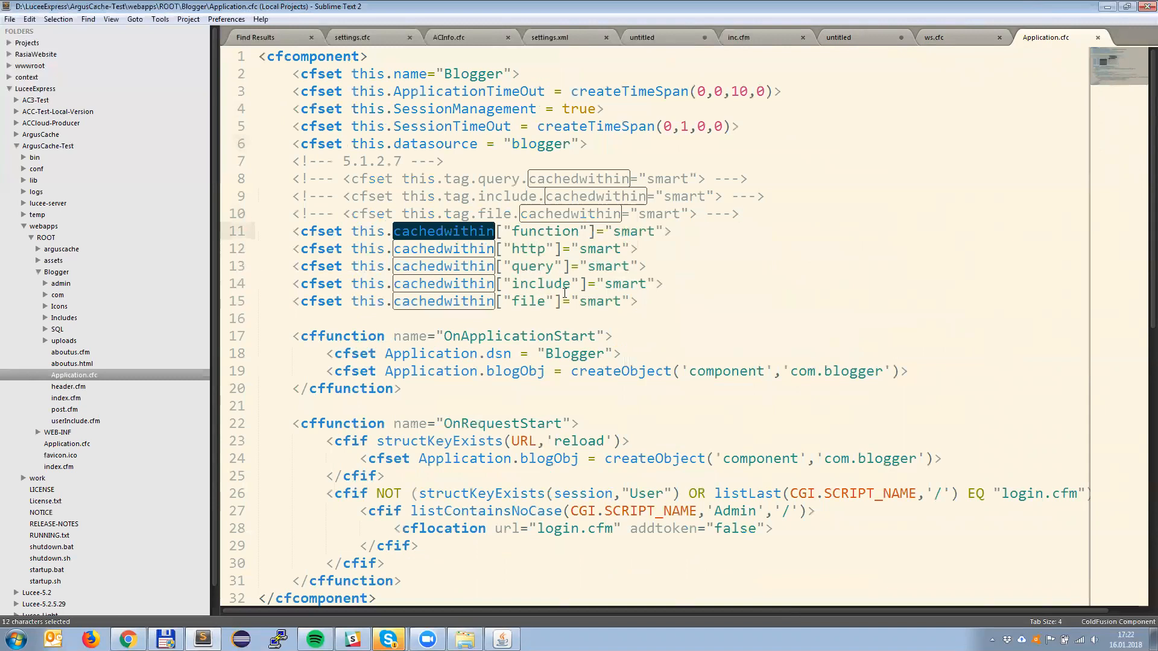
{"action": "left_click", "coordinate": [686, 263]}
{"action": "double_click", "coordinate": [638, 234]}
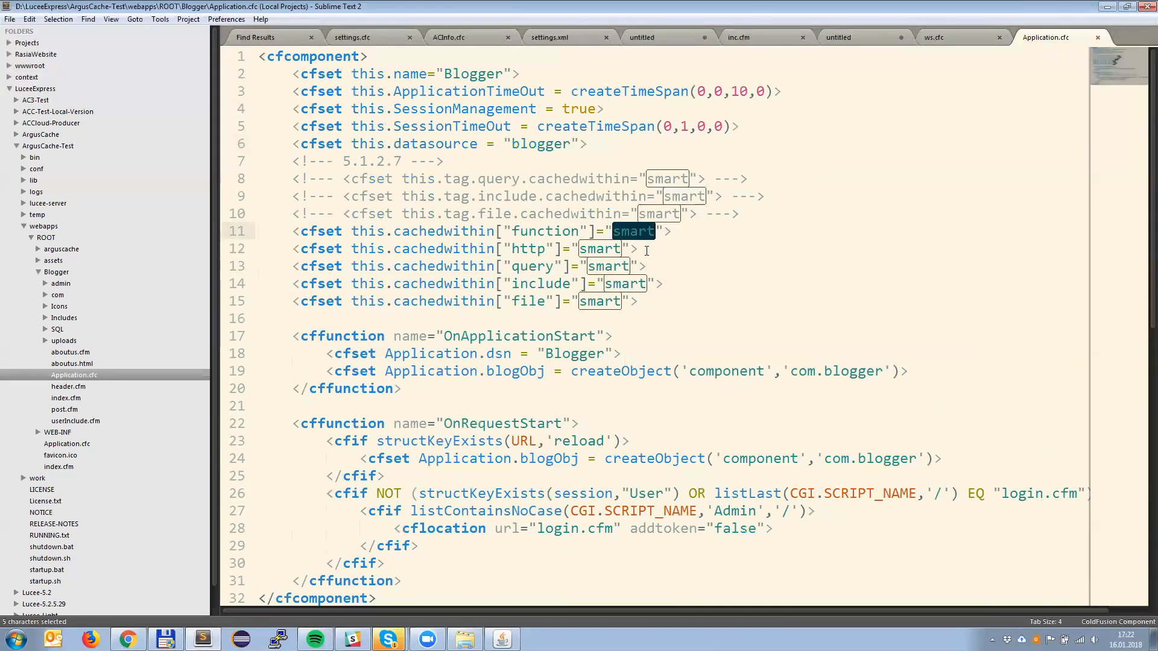
{"action": "left_click", "coordinate": [647, 251]}
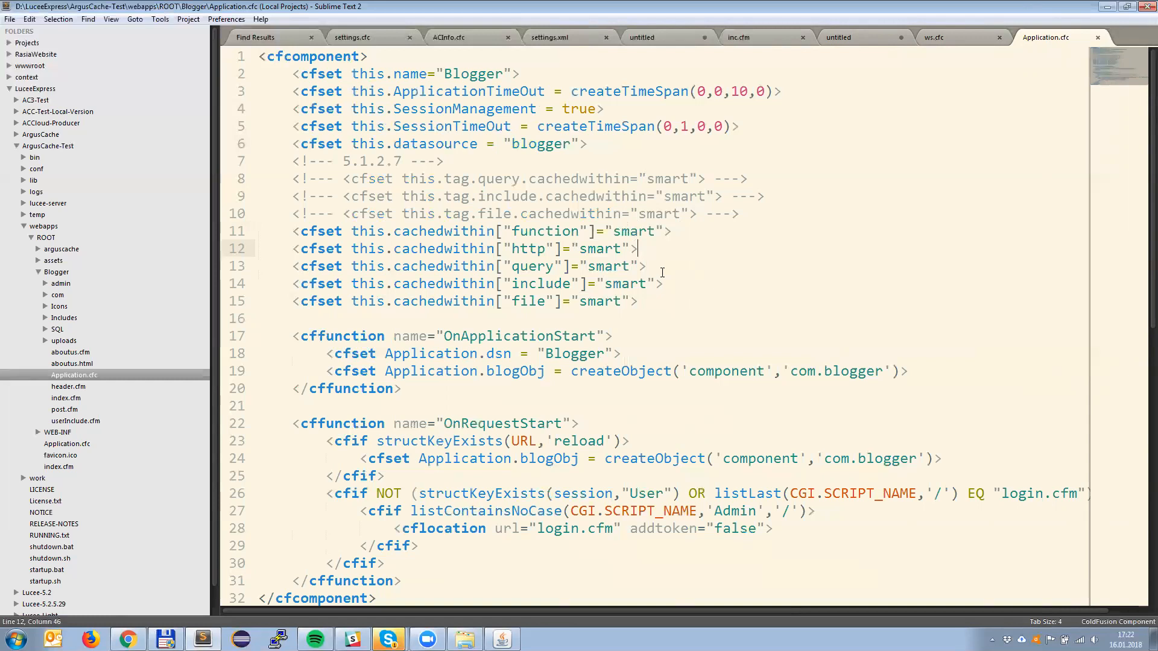
Step: Switch to Chrome and review the cache connections in the Lucee Web Administrator and the Blogger home page
{"action": "key", "text": "alt+Tab"}
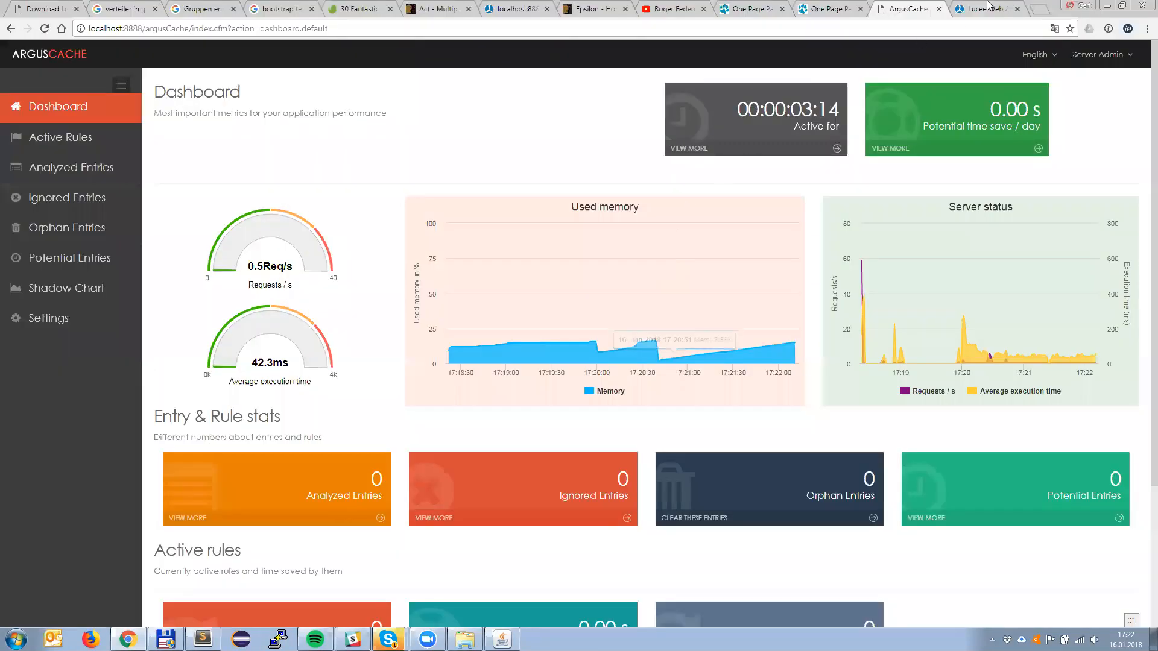
{"action": "left_click", "coordinate": [987, 10]}
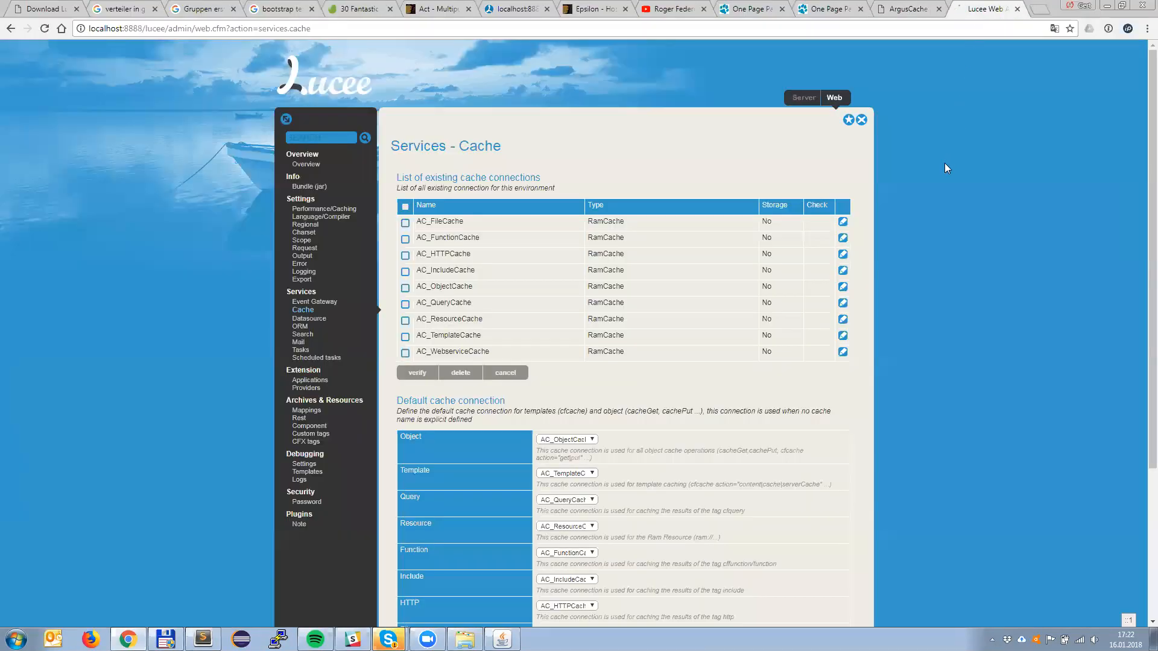
{"action": "left_click", "coordinate": [520, 9]}
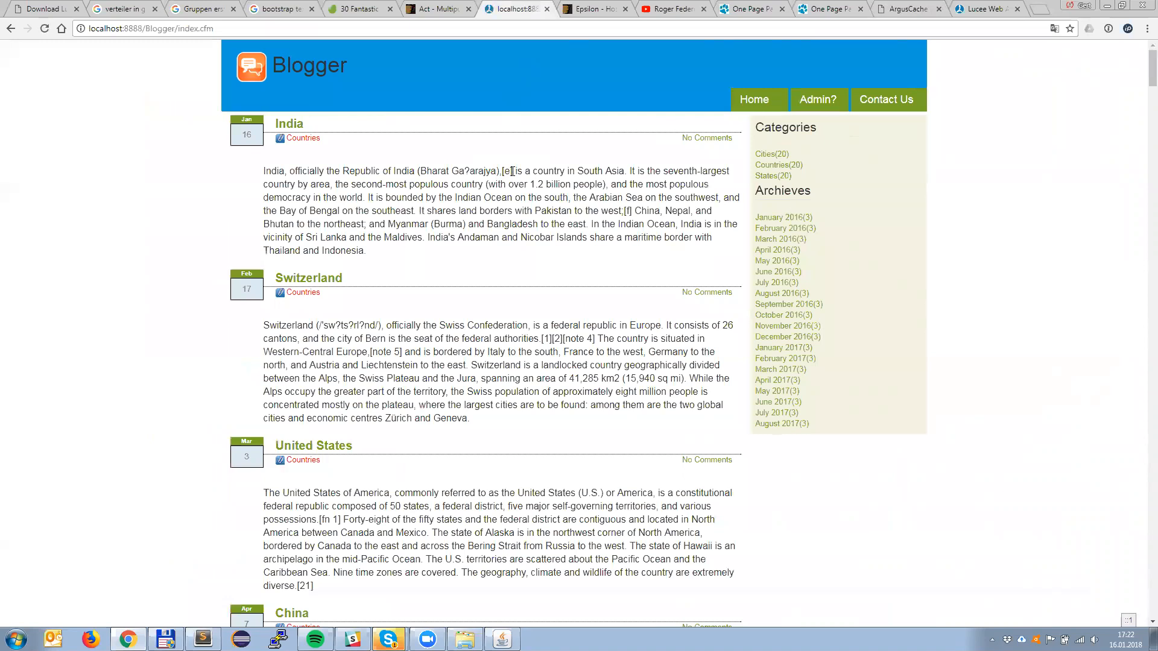
Step: Switch to Total Commander and navigate to the Program Files (x86) folder on drive C
{"action": "left_click", "coordinate": [166, 639]}
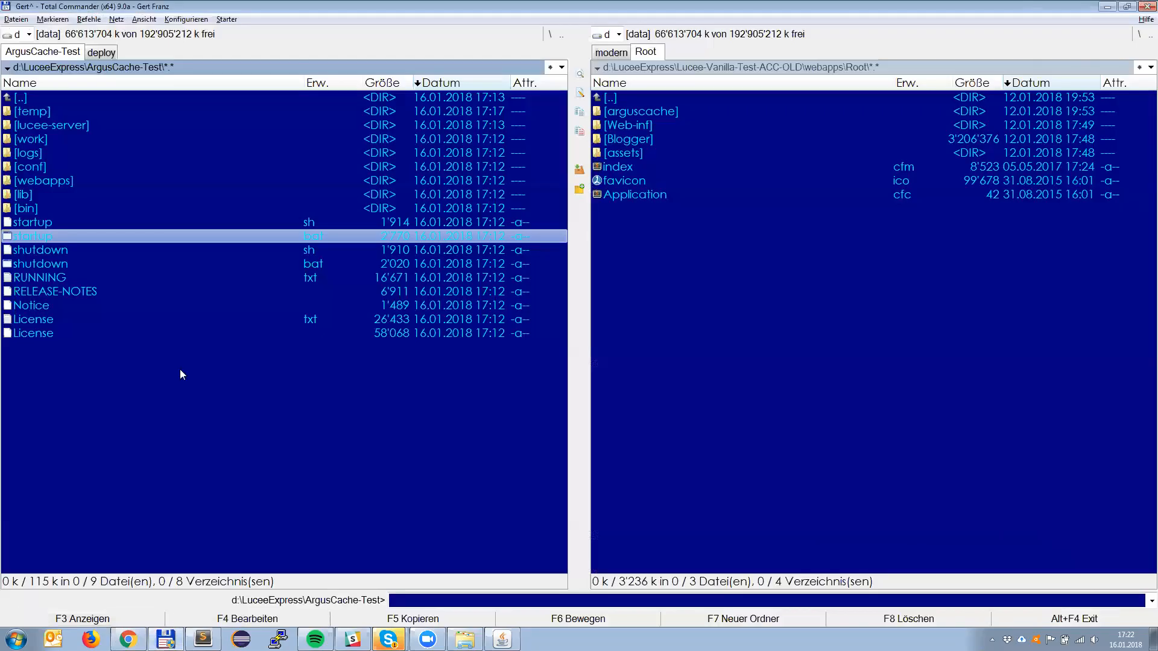
{"action": "key", "text": "ctrl+Tab"}
{"action": "key", "text": "BackSpace"}
{"action": "key", "text": "BackSpace"}
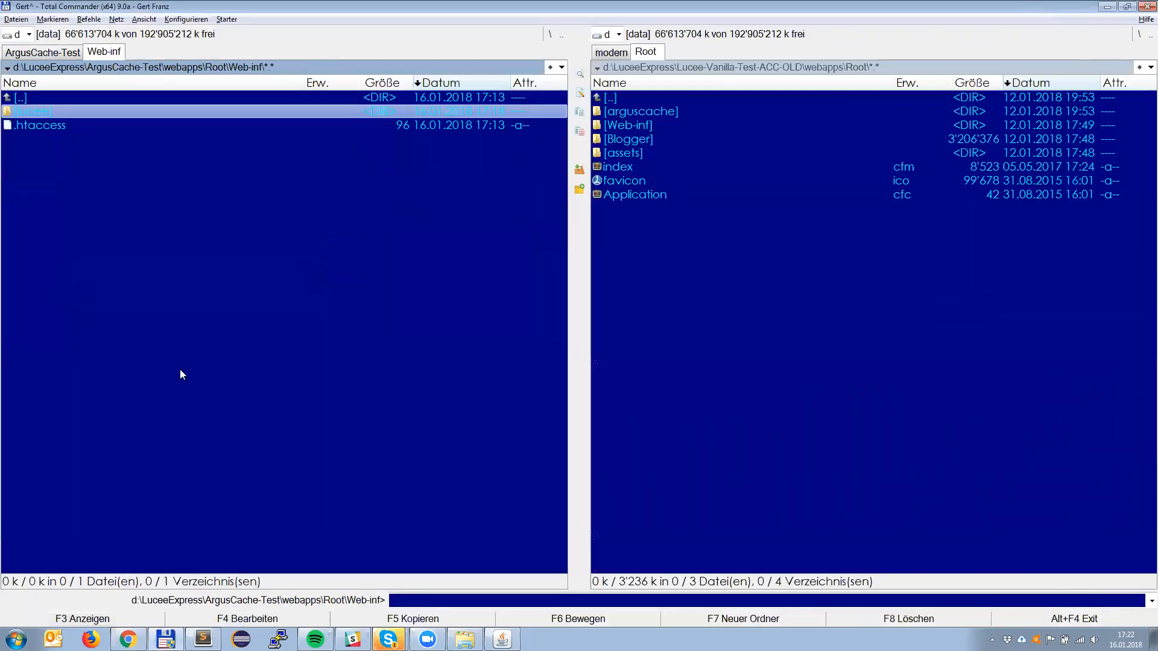
{"action": "key", "text": "BackSpace"}
{"action": "key", "text": "alt"}
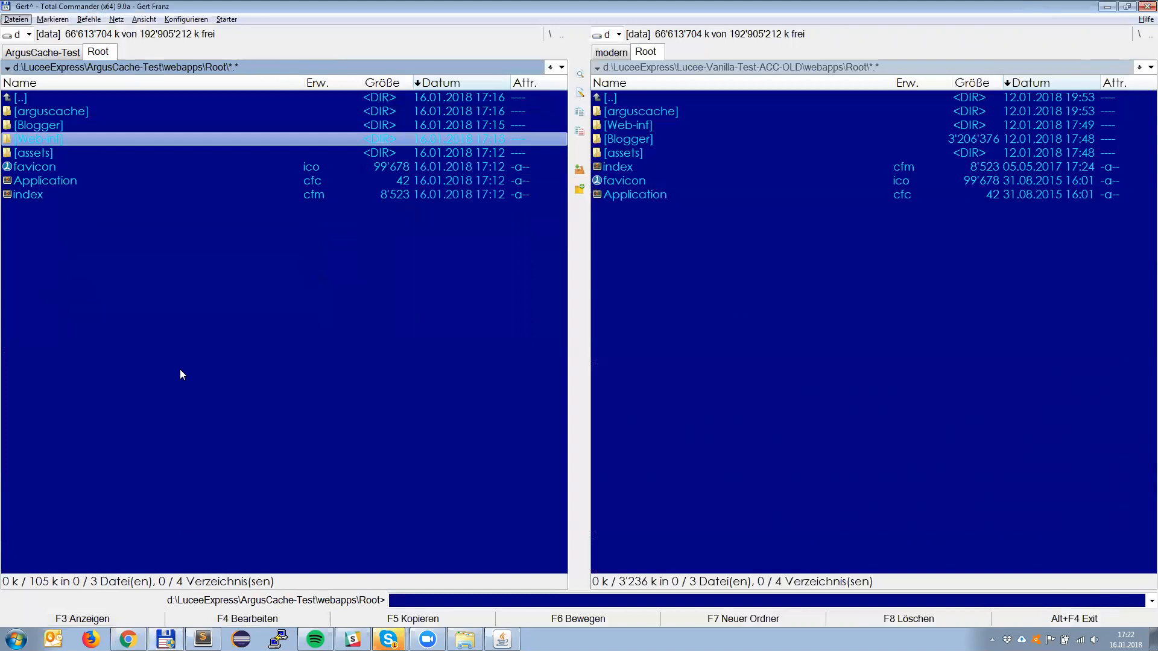
{"action": "key", "text": "alt+F1"}
{"action": "type", "text": "c"}
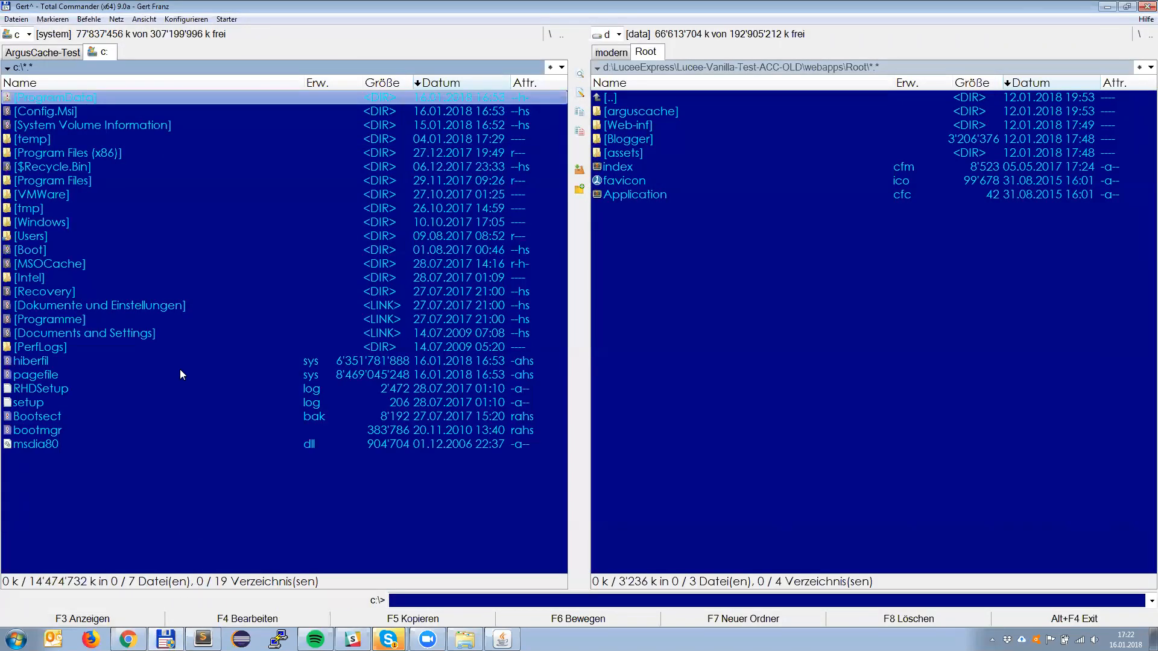
{"action": "type", "text": "pro"}
{"action": "key", "text": "Down"}
{"action": "key", "text": "Return"}
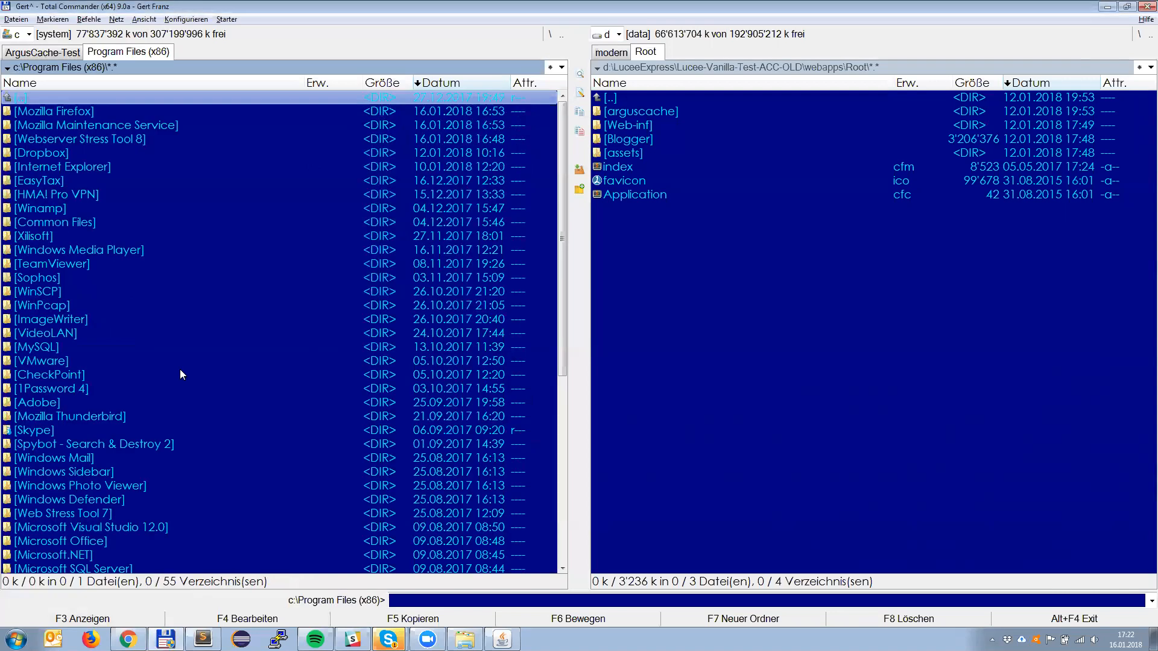
Step: Open the Webserver Stress Tool 8 folder and launch webstress8.exe
{"action": "type", "text": "webs"}
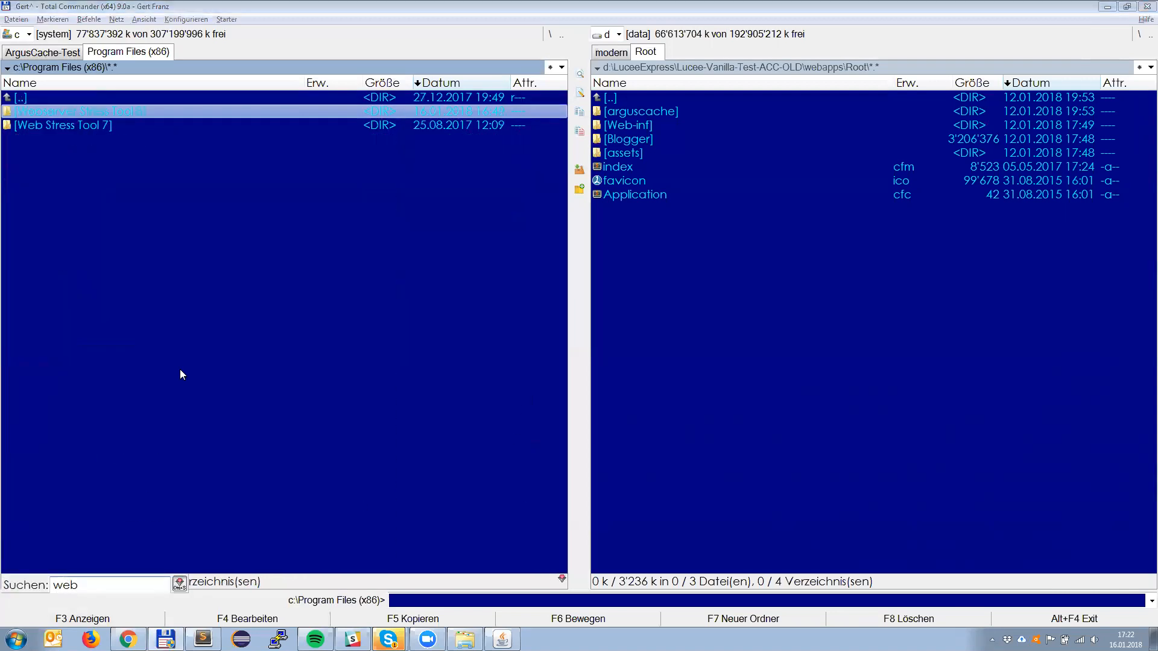
{"action": "key", "text": "Return"}
{"action": "type", "text": "we"}
{"action": "key", "text": "Down"}
{"action": "key", "text": "Down"}
{"action": "key", "text": "Down"}
{"action": "key", "text": "Down"}
{"action": "key", "text": "Down"}
{"action": "key", "text": "Down"}
{"action": "key", "text": "Down"}
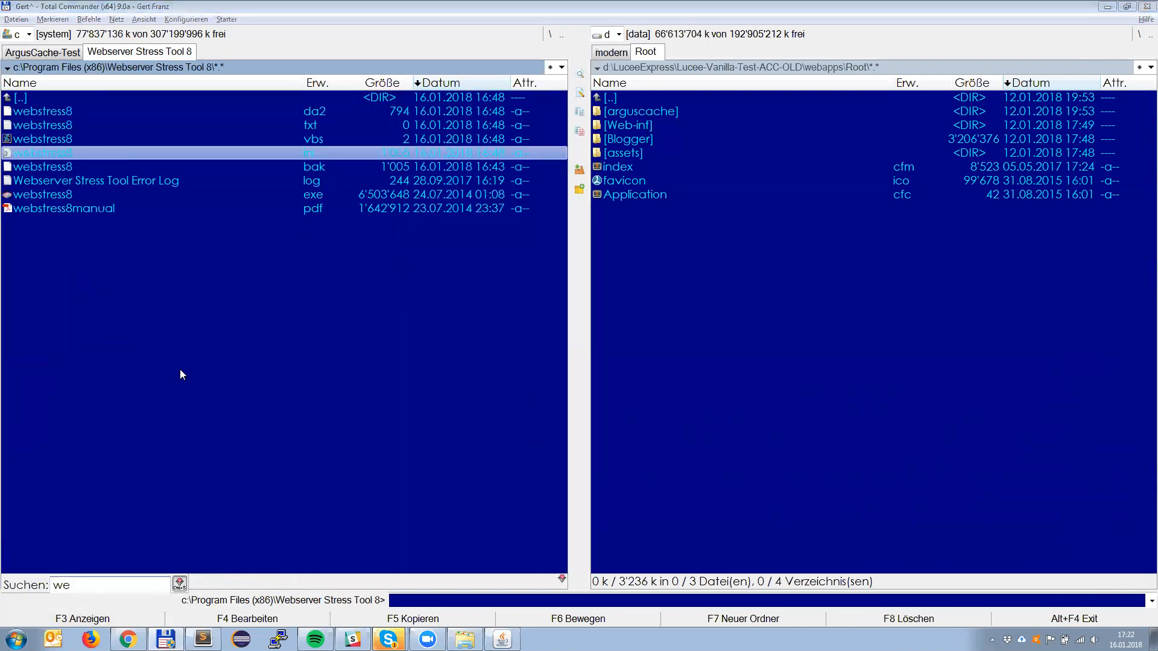
{"action": "key", "text": "Return"}
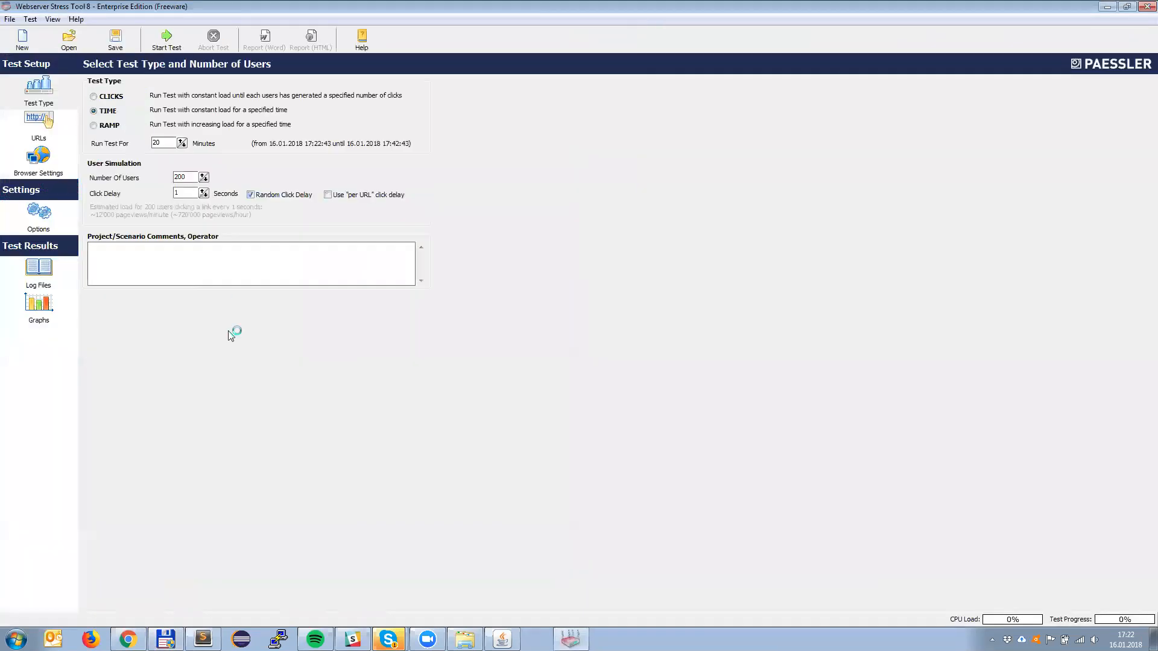
{"action": "left_click", "coordinate": [428, 639]}
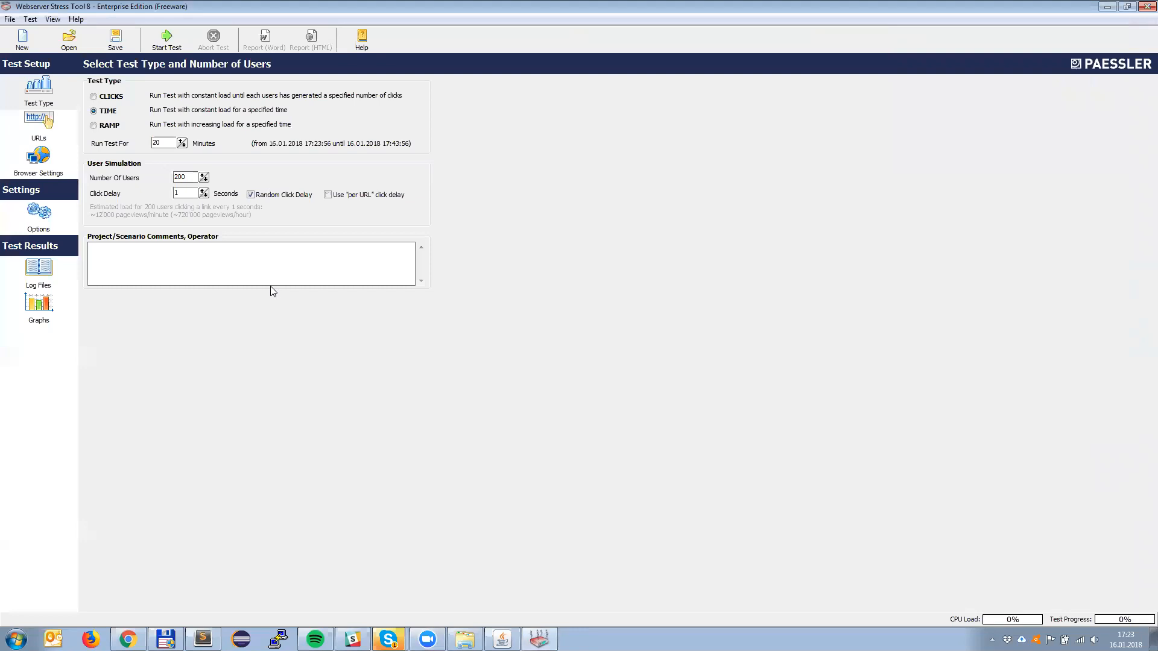
Step: Set the number of simulated users to 50 and start the stress test
{"action": "left_click_drag", "start_coordinate": [190, 177], "coordinate": [164, 182]}
{"action": "type", "text": "50"}
{"action": "left_click", "coordinate": [167, 40]}
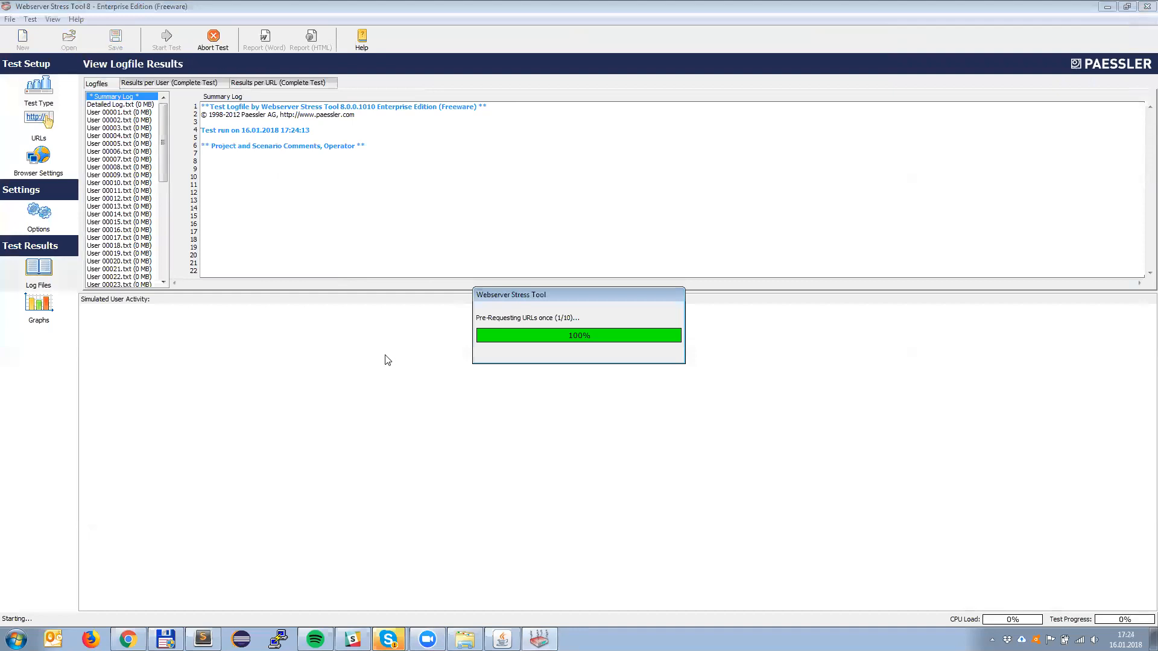
Step: Switch back to Chrome and examine the ArgusCache dashboard's request, memory and server status charts under load
{"action": "key", "text": "alt+Tab"}
{"action": "key", "text": "alt+Tab"}
{"action": "key", "text": "alt+Tab"}
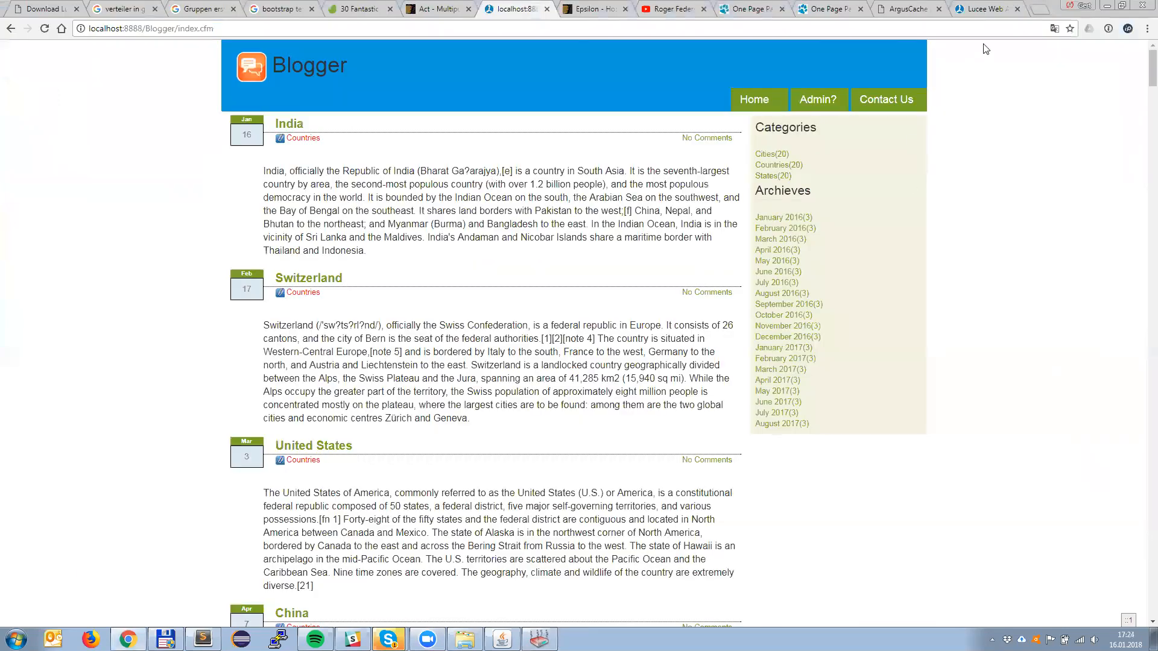
{"action": "left_click", "coordinate": [986, 9]}
{"action": "left_click", "coordinate": [908, 8]}
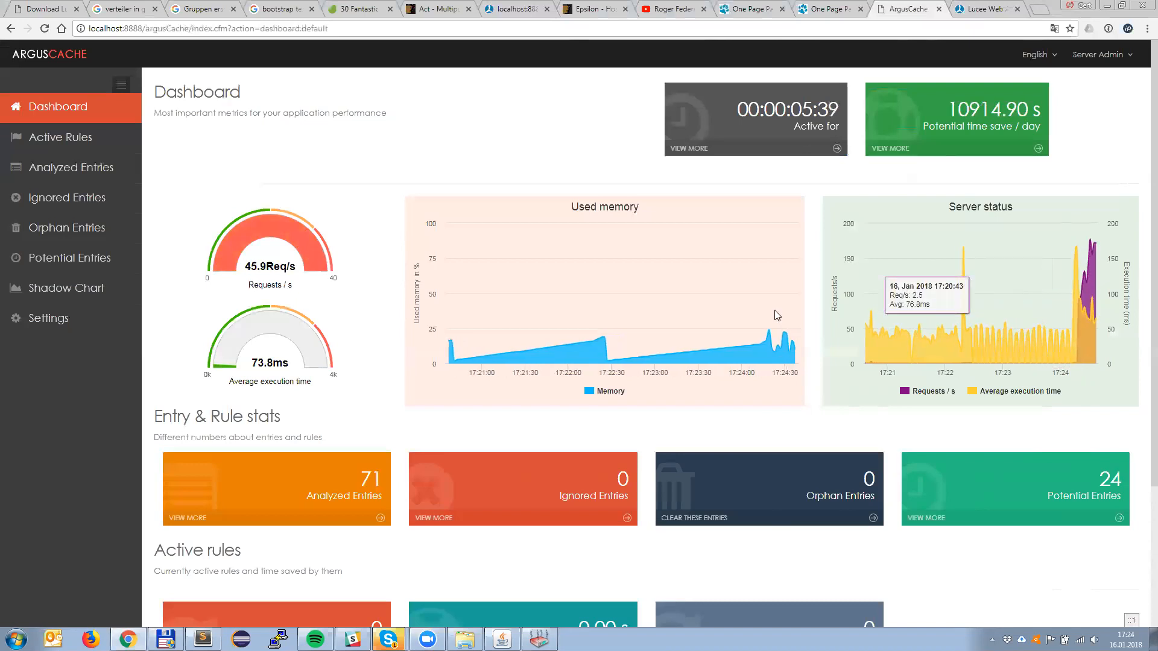
Step: Set the ArgusCache maximum gauge range for request to 200, submit it, and return to the dashboard
{"action": "left_click", "coordinate": [38, 319]}
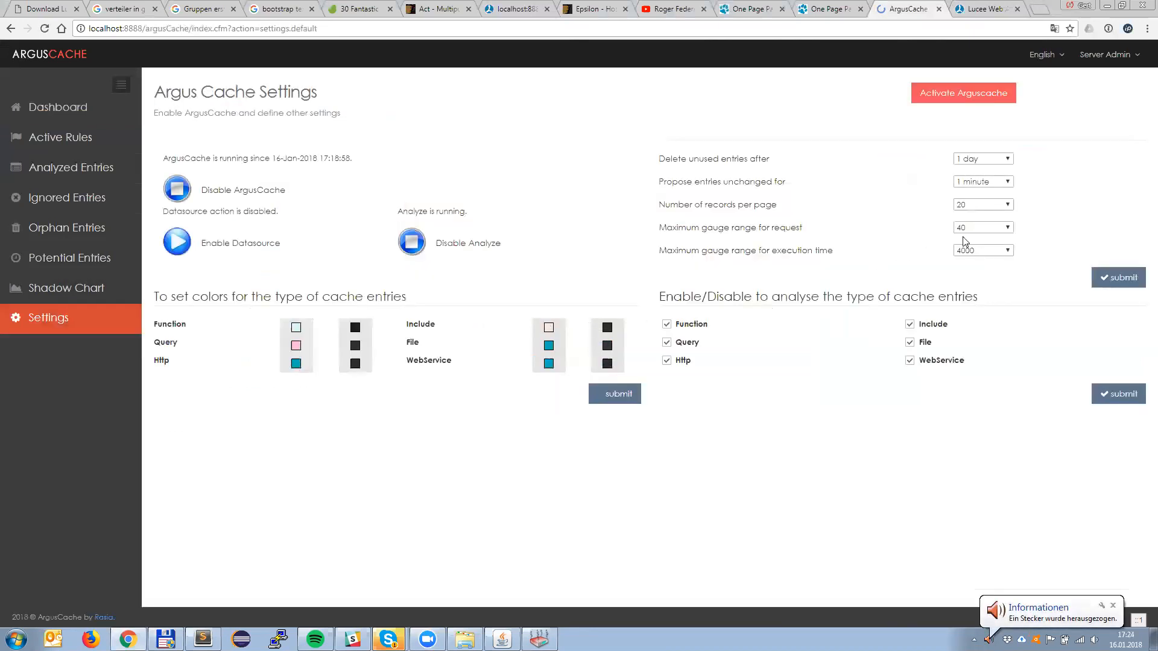
{"action": "left_click", "coordinate": [984, 230]}
{"action": "left_click", "coordinate": [972, 290]}
{"action": "left_click", "coordinate": [1108, 278]}
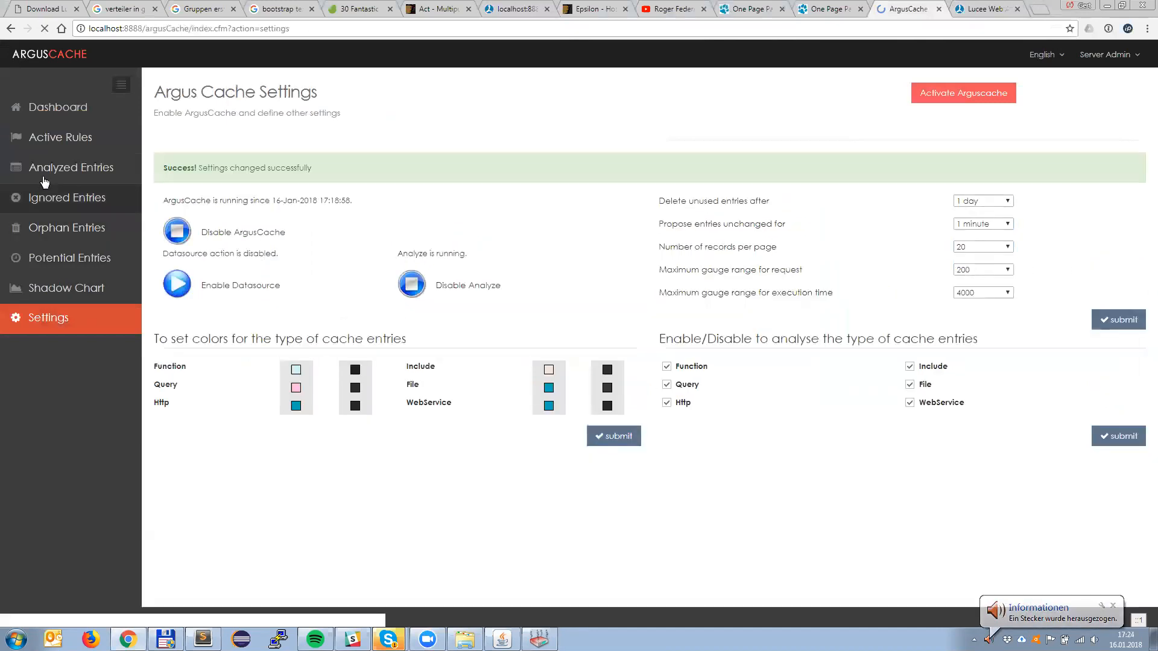
{"action": "left_click", "coordinate": [45, 106]}
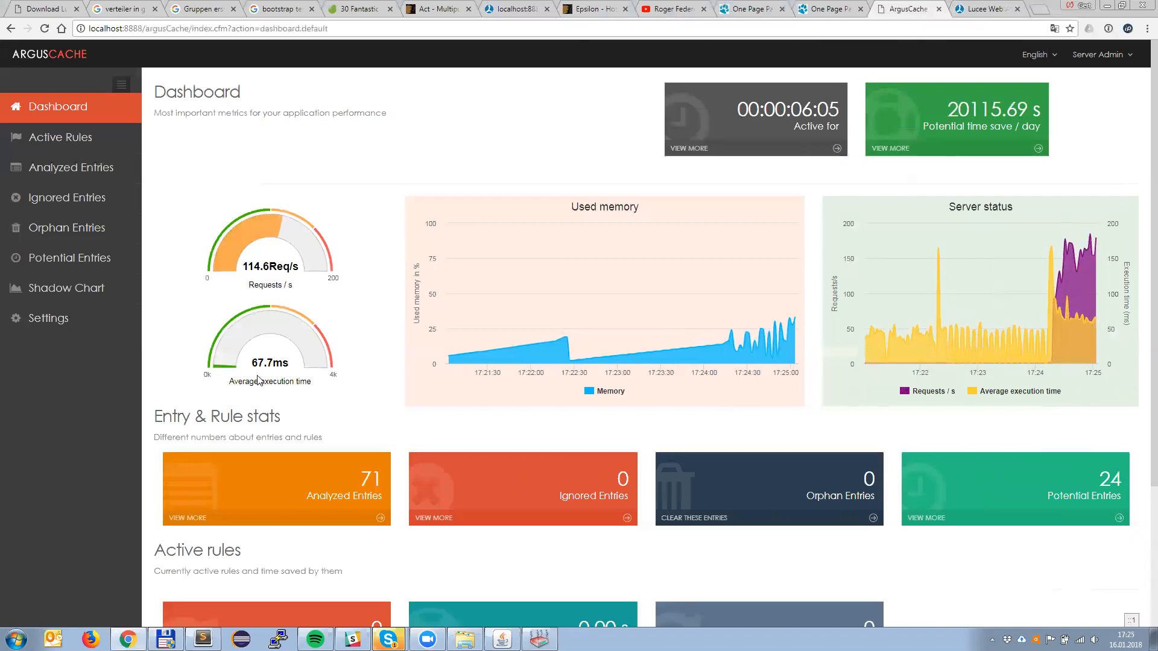
Step: Set the maximum gauge range for execution time to 800, submit it, and reopen the dashboard
{"action": "left_click", "coordinate": [48, 320]}
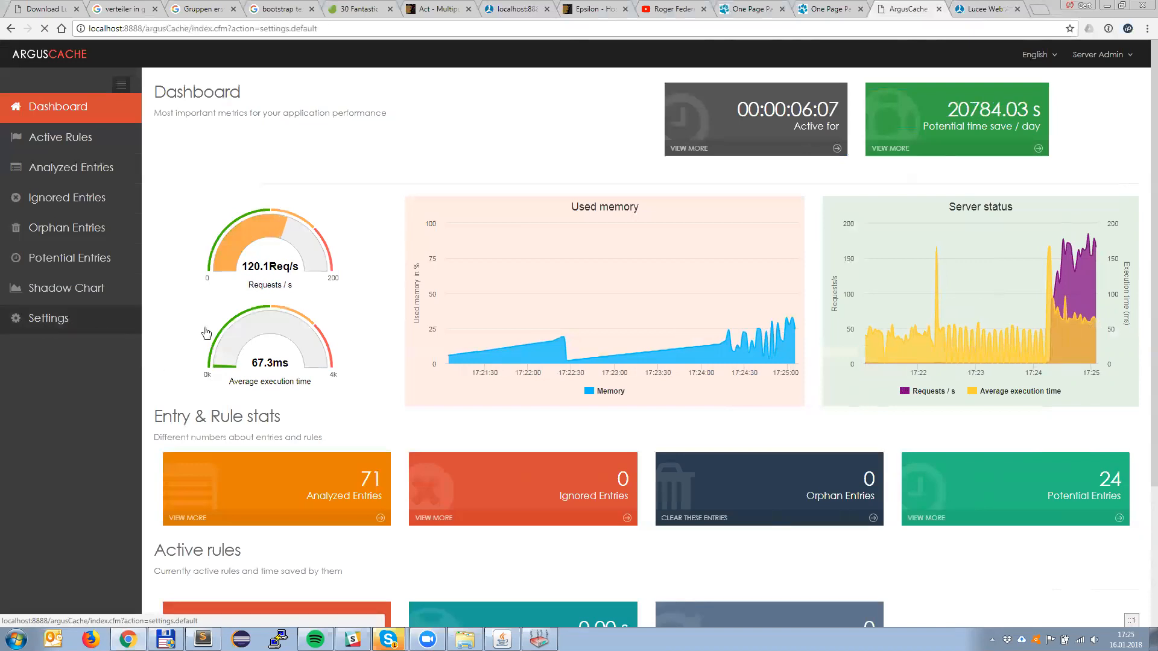
{"action": "left_click", "coordinate": [976, 251]}
{"action": "left_click", "coordinate": [968, 293]}
{"action": "left_click", "coordinate": [1122, 278]}
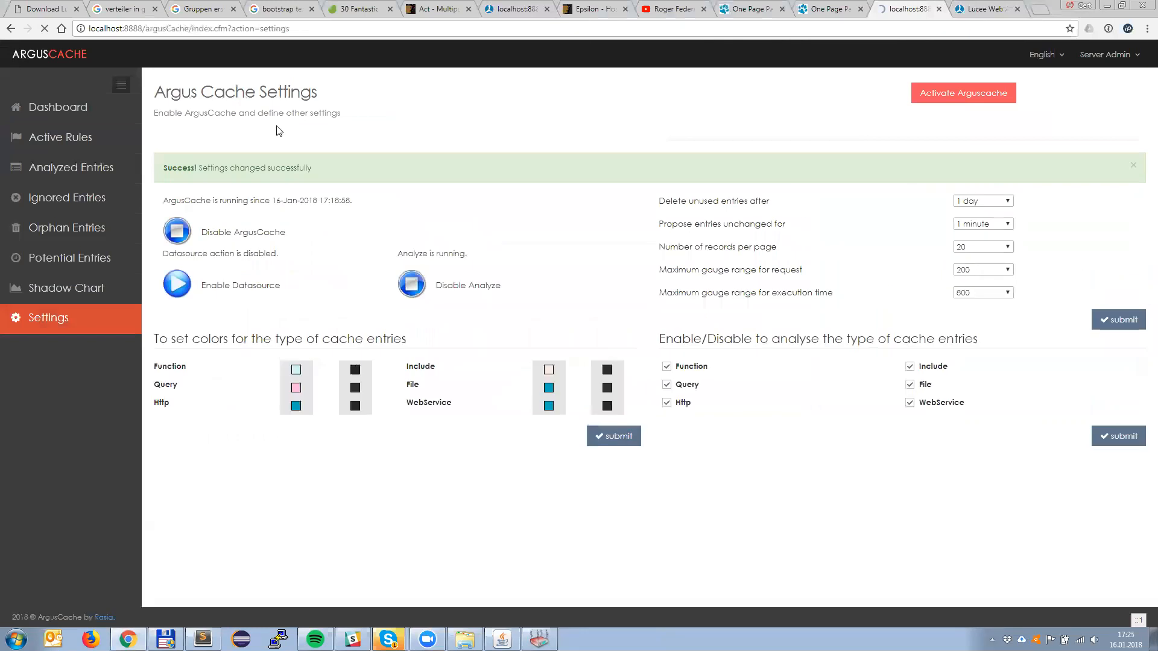
{"action": "left_click", "coordinate": [75, 108]}
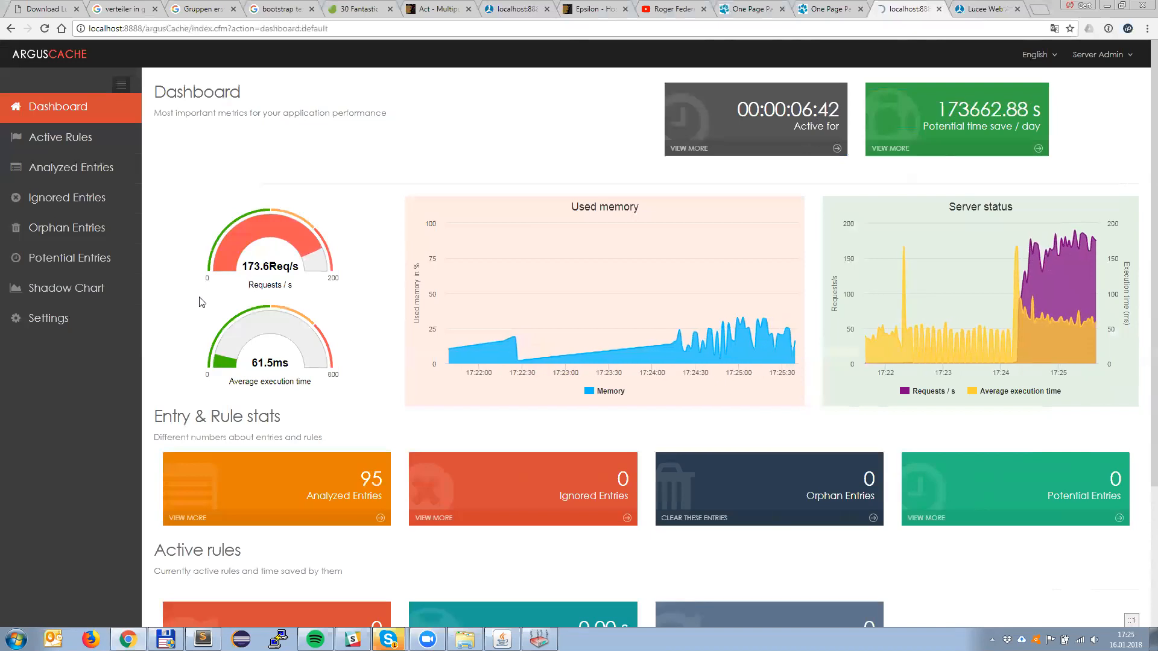
Step: Open the analyzed entries for the Blogger application, refresh the list, and set it to 100 records per page
{"action": "left_click", "coordinate": [190, 520]}
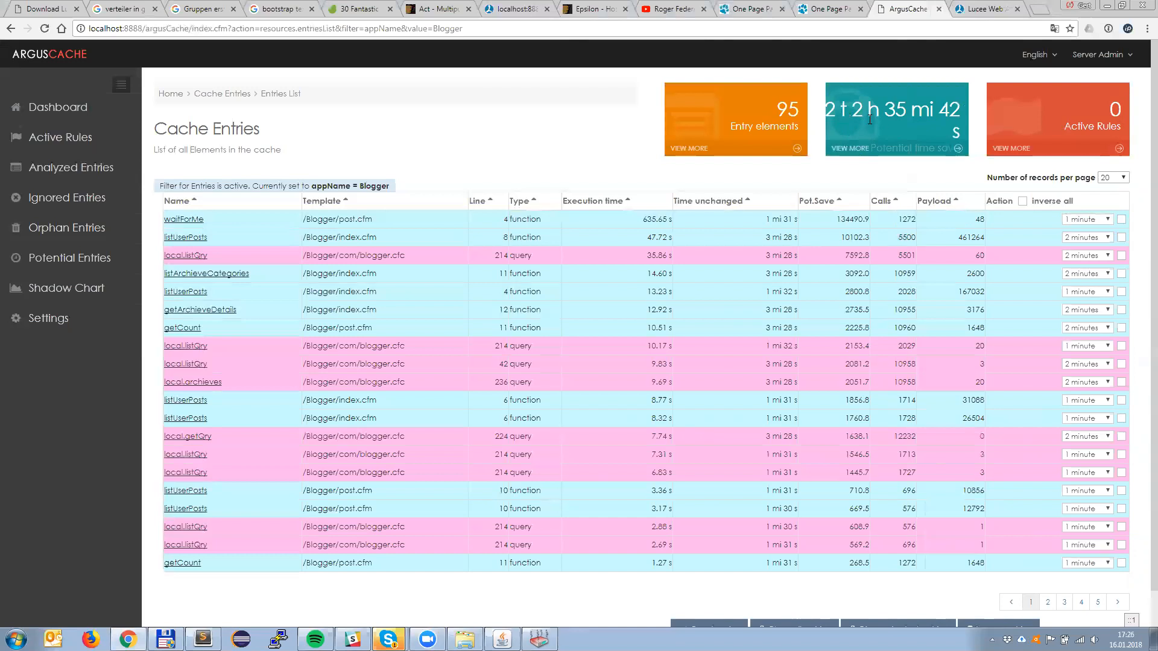
{"action": "key", "text": "F5"}
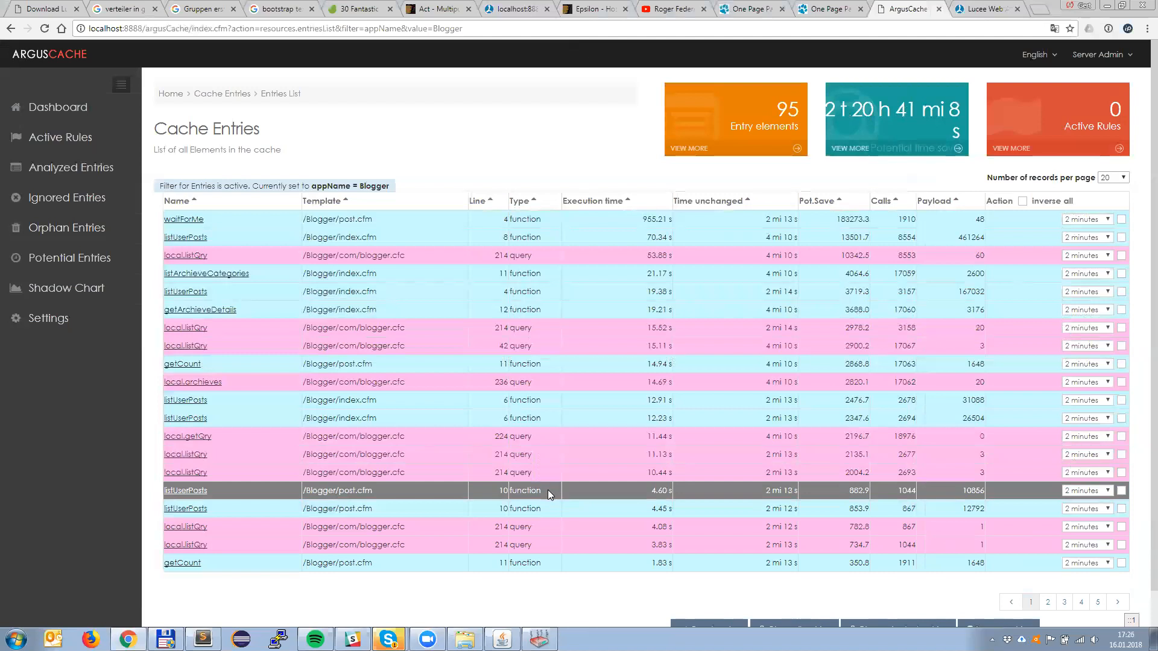
{"action": "left_click", "coordinate": [1113, 177]}
{"action": "left_click", "coordinate": [1112, 220]}
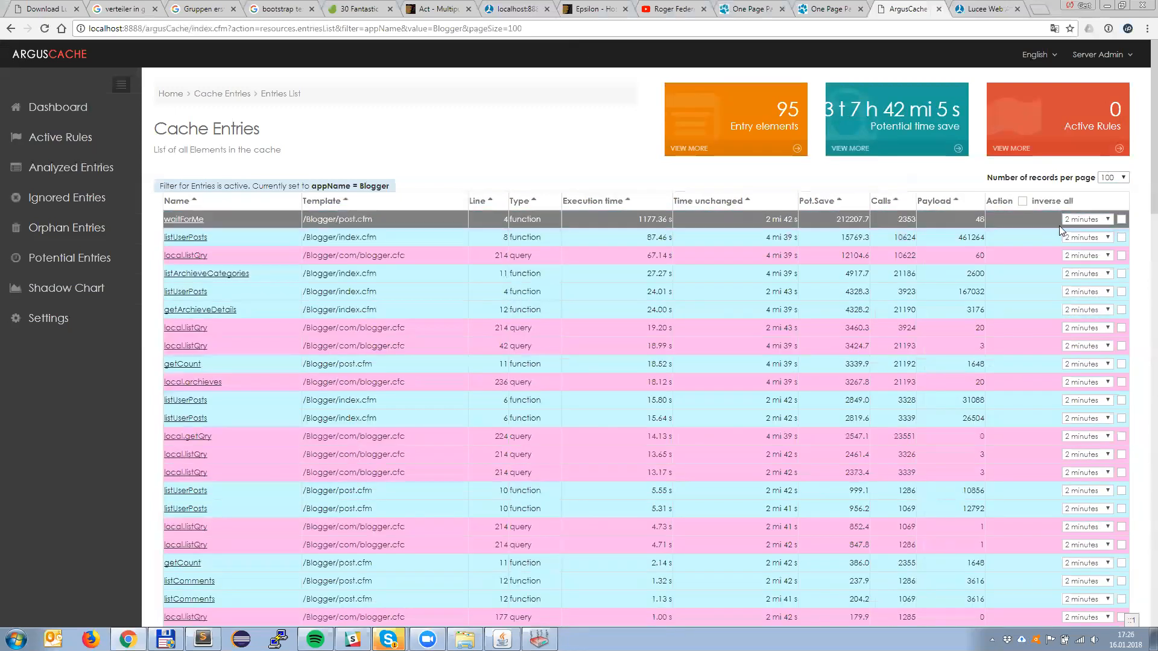
Step: Look through the Blogger cache entries, open the details of the local.listQry query with payload 60, and view its SQL statement
{"action": "scroll", "coordinate": [782, 345], "scroll_direction": "down", "scroll_amount": 2}
{"action": "scroll", "coordinate": [777, 344], "scroll_direction": "down", "scroll_amount": 3}
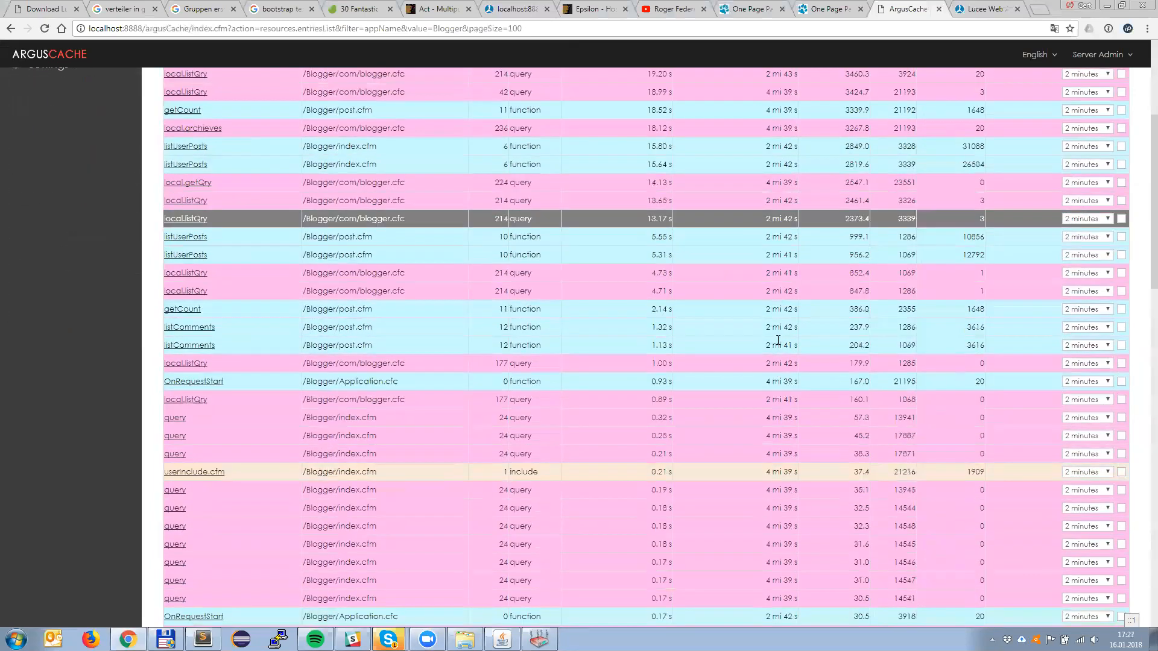
{"action": "scroll", "coordinate": [844, 313], "scroll_direction": "up", "scroll_amount": 5}
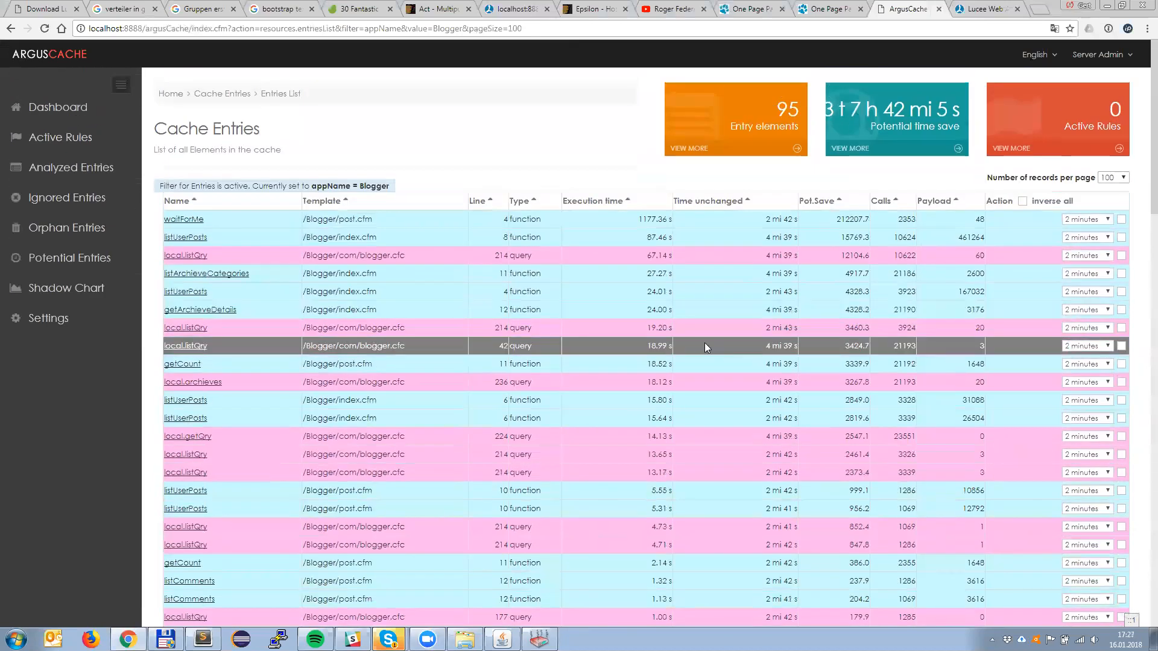
{"action": "left_click", "coordinate": [181, 253]}
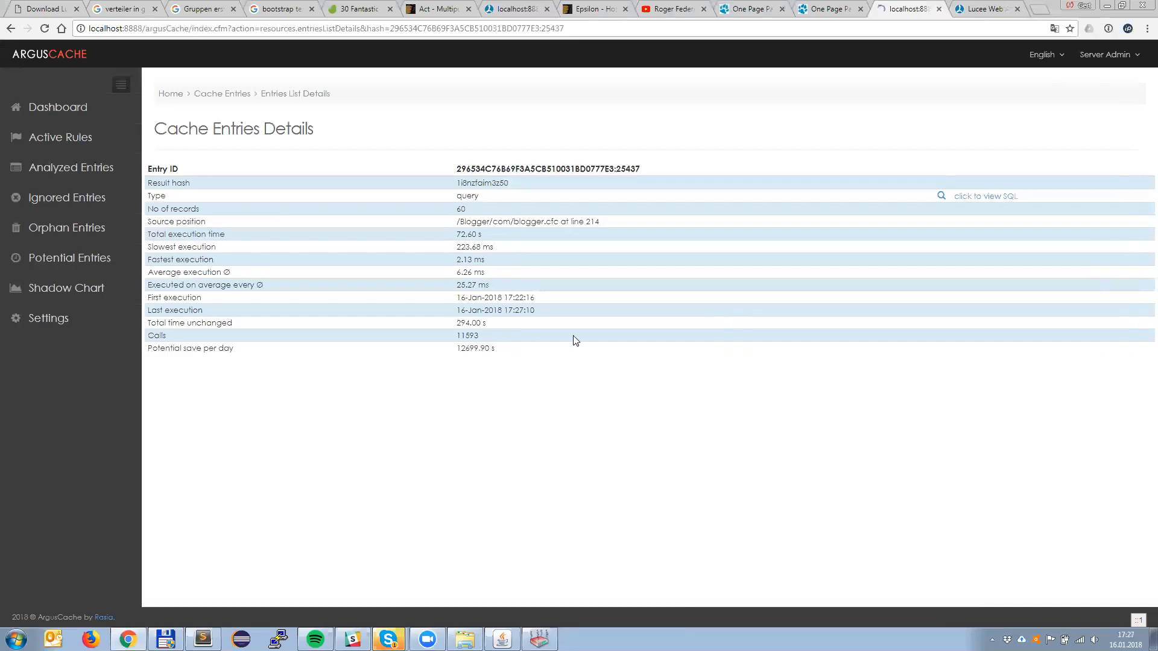
{"action": "left_click", "coordinate": [963, 200]}
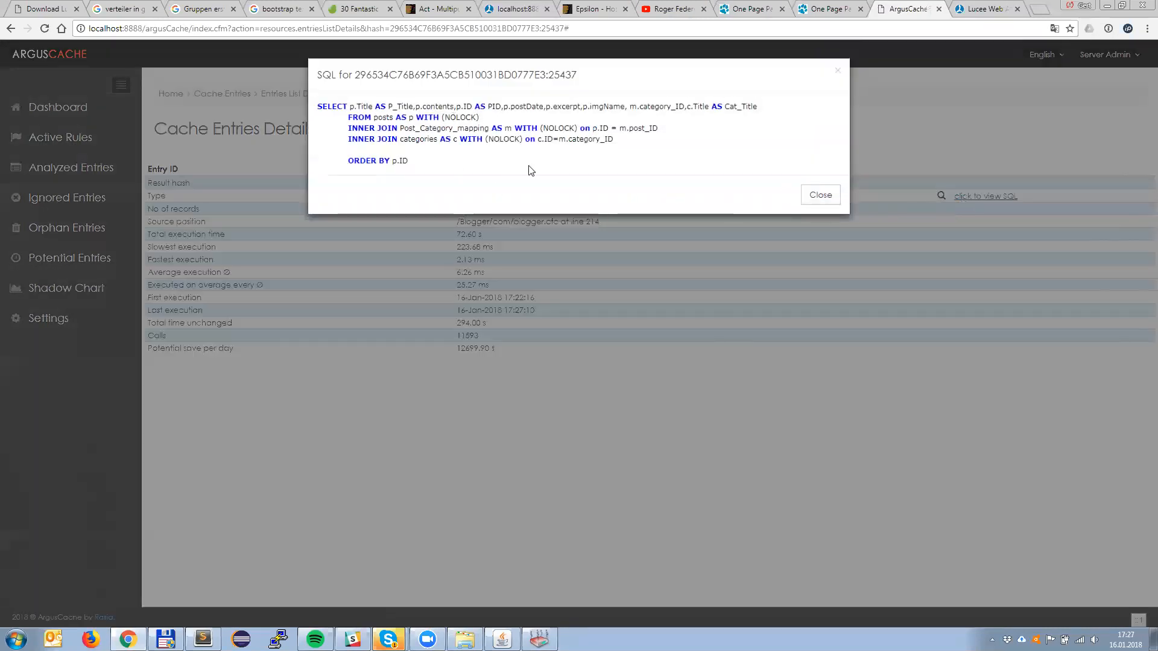
{"action": "left_click", "coordinate": [828, 197]}
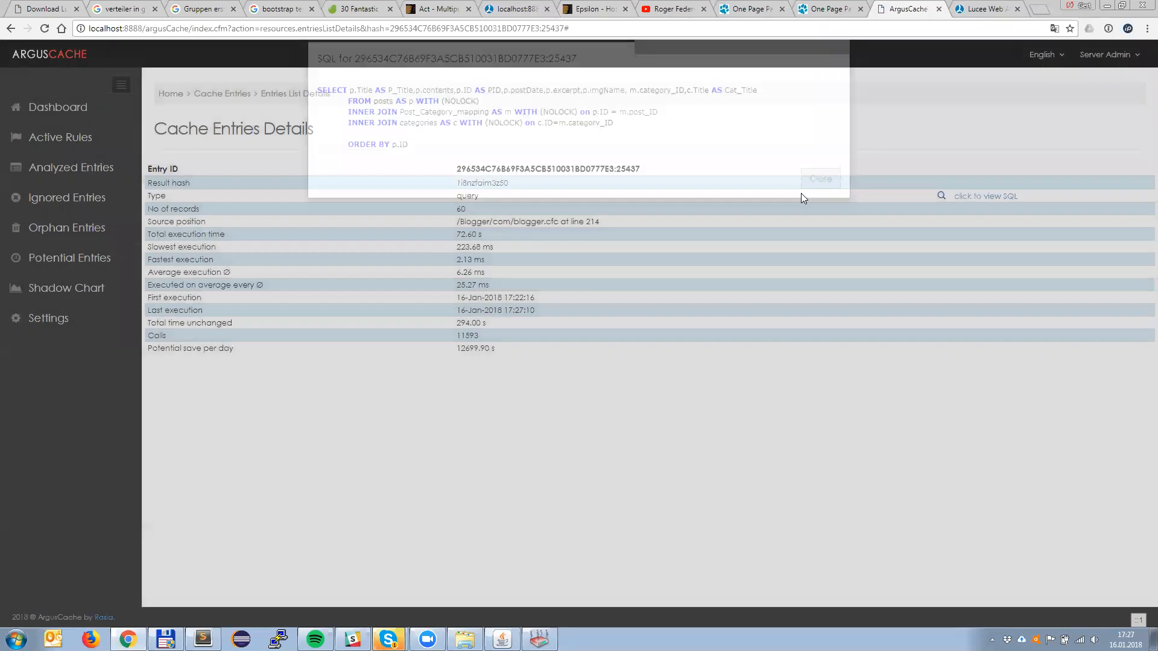
Step: Return to the dashboard, reopen the analyzed entries for the Blogger application, and list 100 records per page
{"action": "left_click", "coordinate": [64, 107]}
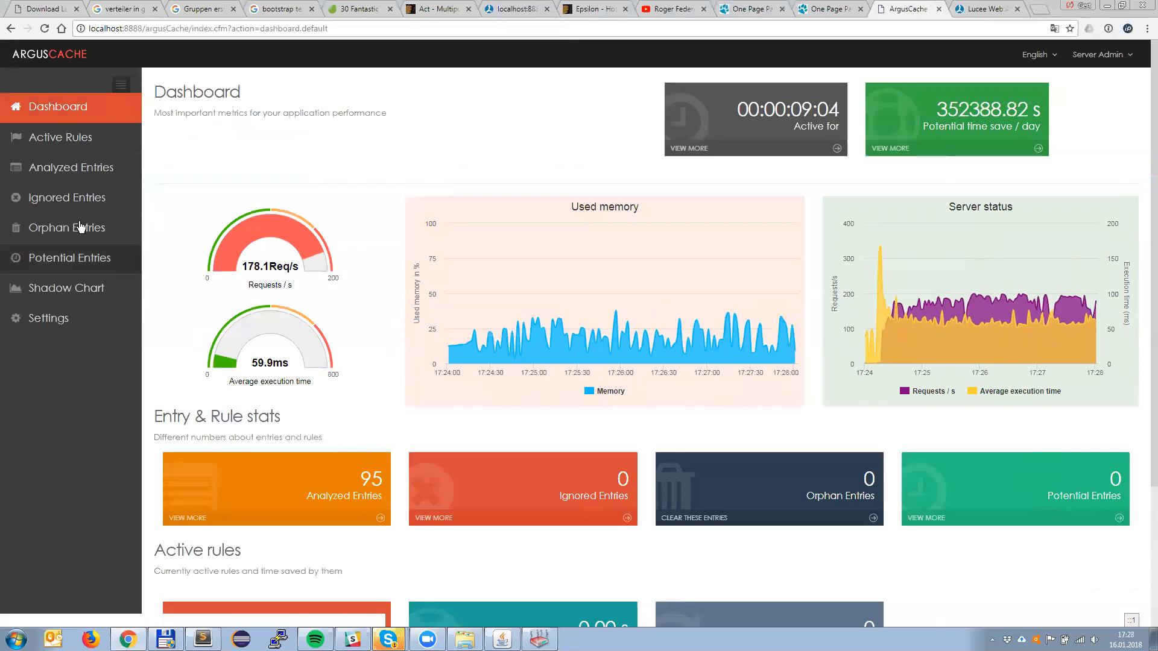
{"action": "left_click", "coordinate": [191, 518]}
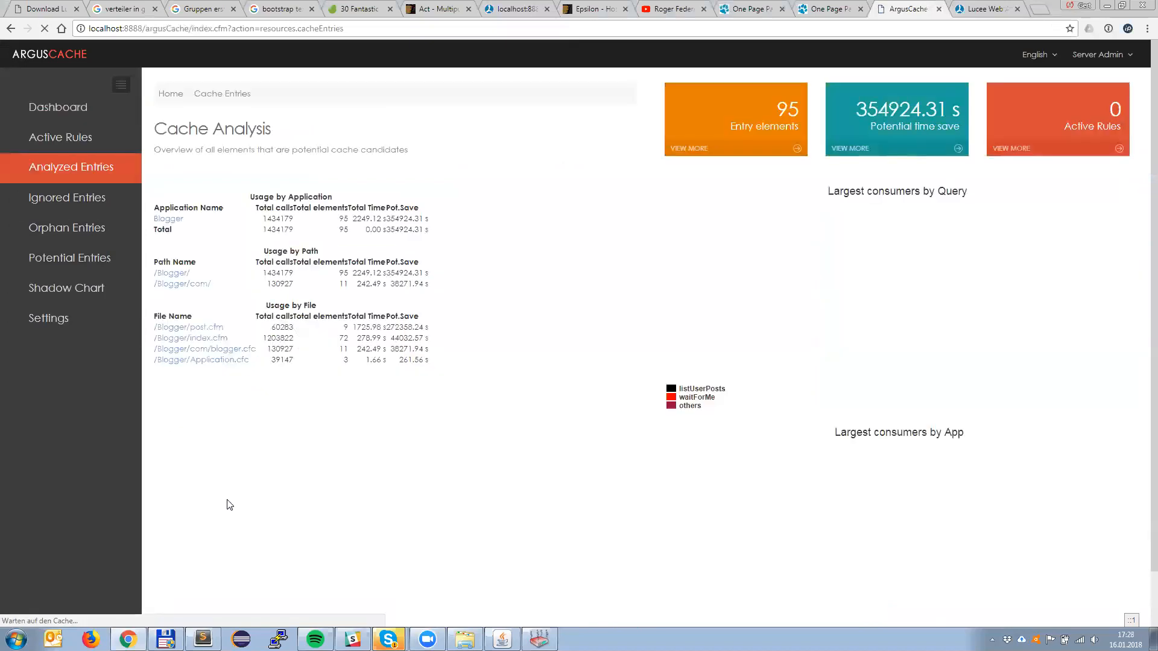
{"action": "left_click", "coordinate": [169, 221]}
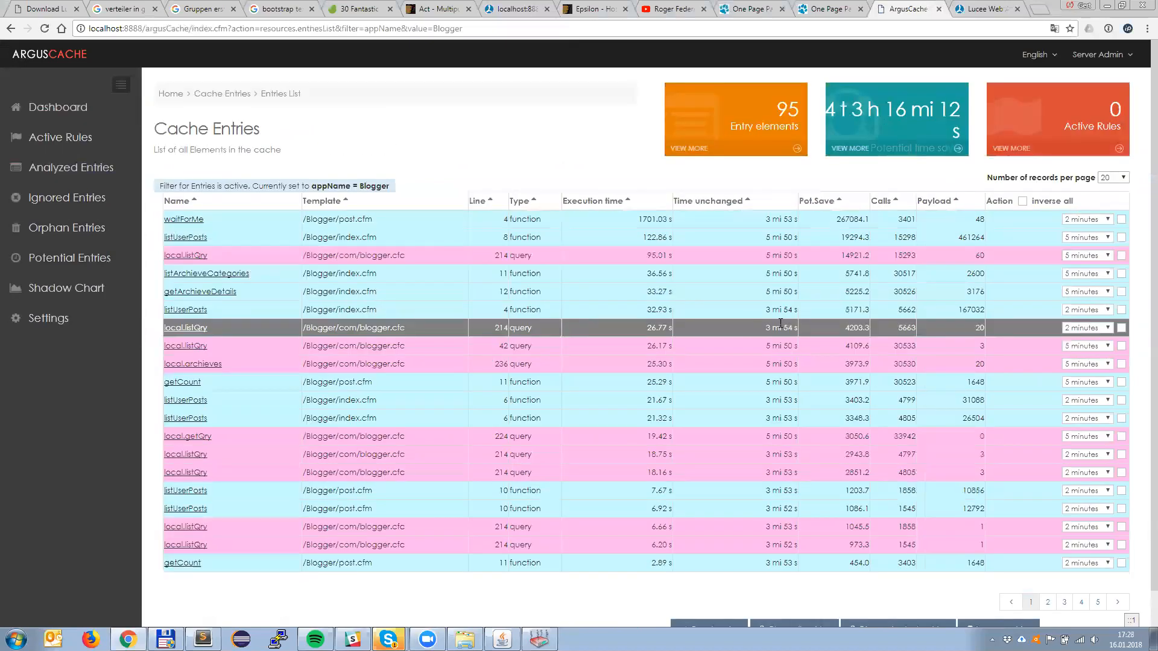
{"action": "left_click", "coordinate": [1110, 178]}
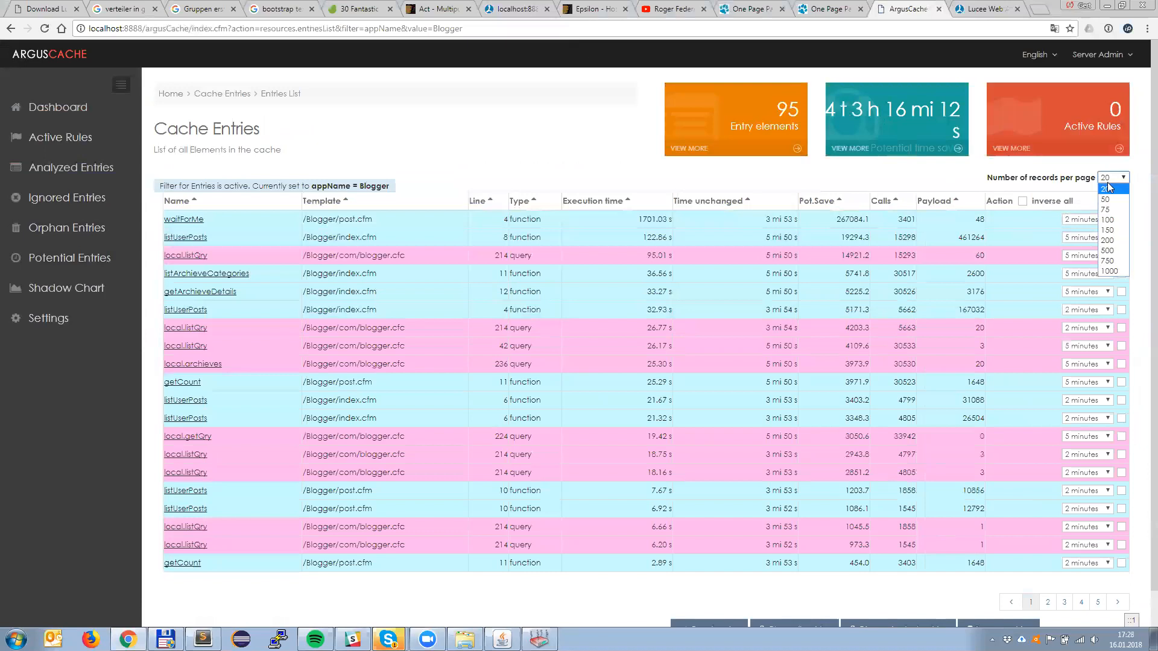
{"action": "left_click", "coordinate": [1109, 219]}
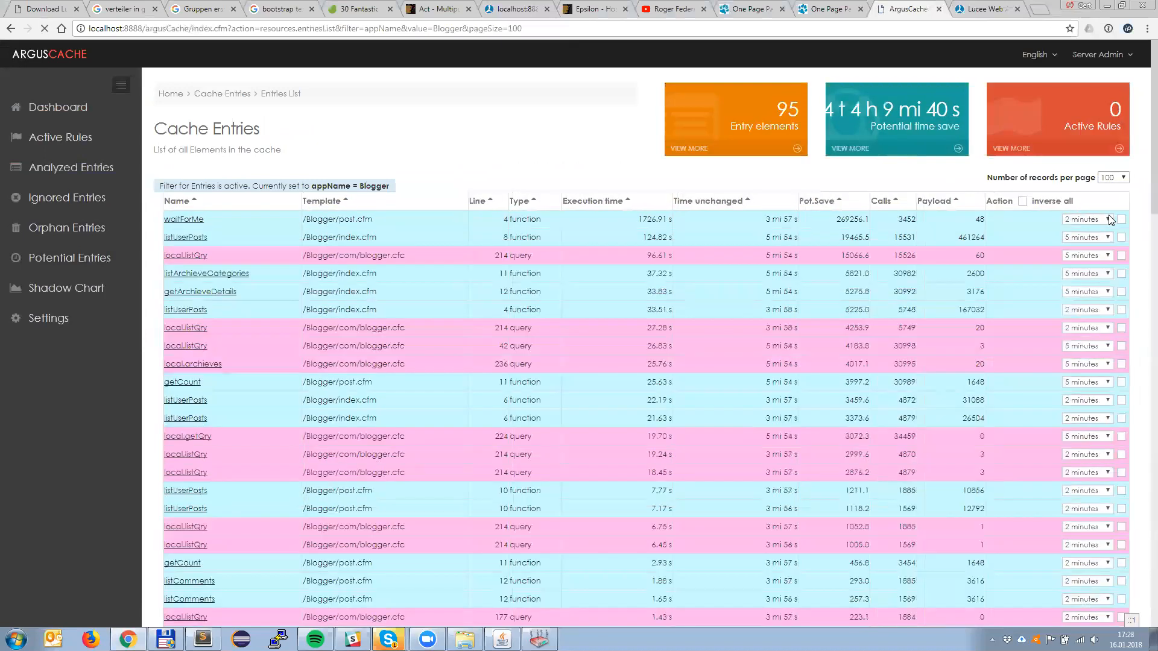
Step: Select all listed Blogger entries and create cache rules for them, confirming the creation
{"action": "left_click", "coordinate": [1022, 201]}
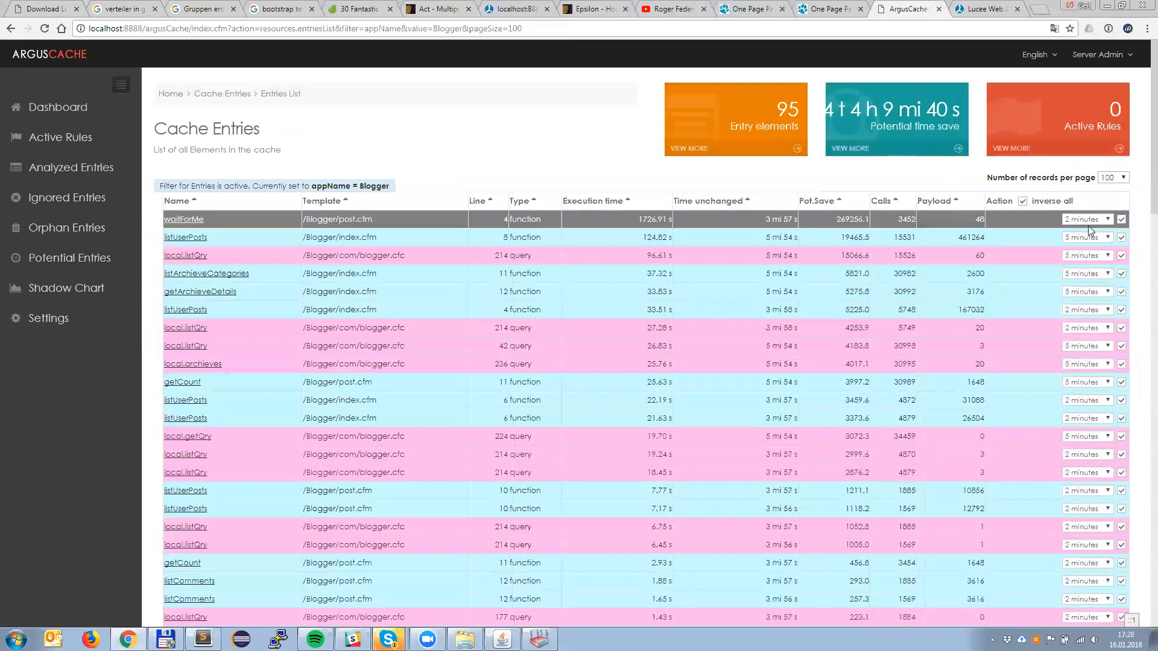
{"action": "scroll", "coordinate": [976, 367], "scroll_direction": "down", "scroll_amount": 8}
{"action": "scroll", "coordinate": [976, 366], "scroll_direction": "down", "scroll_amount": 15}
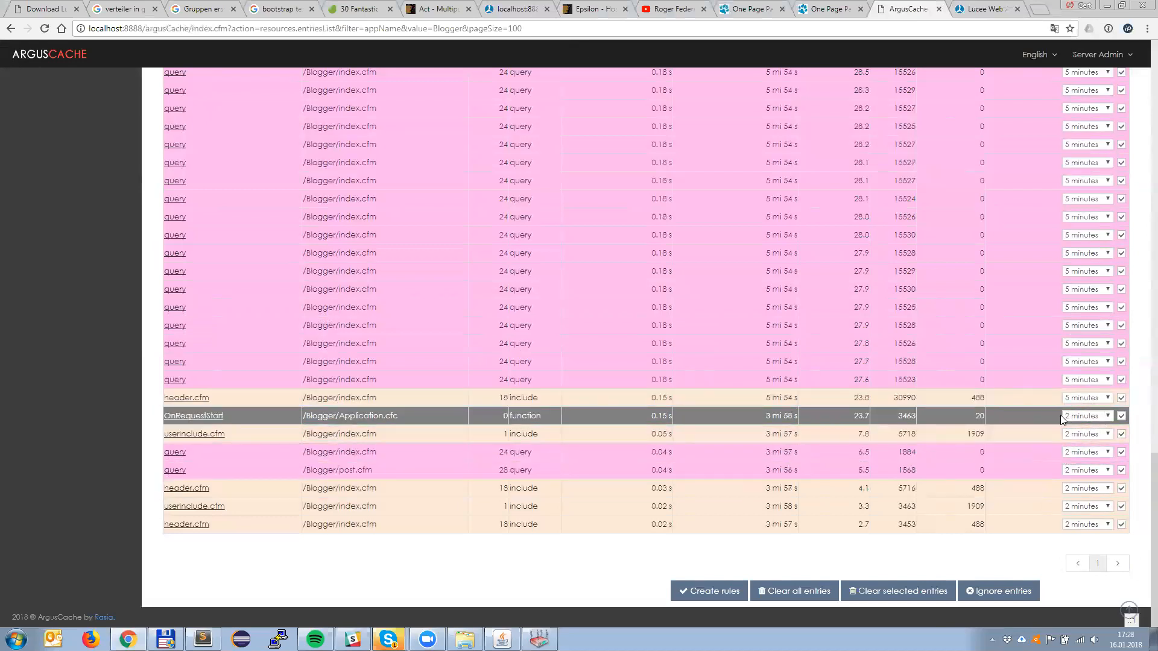
{"action": "left_click", "coordinate": [712, 594]}
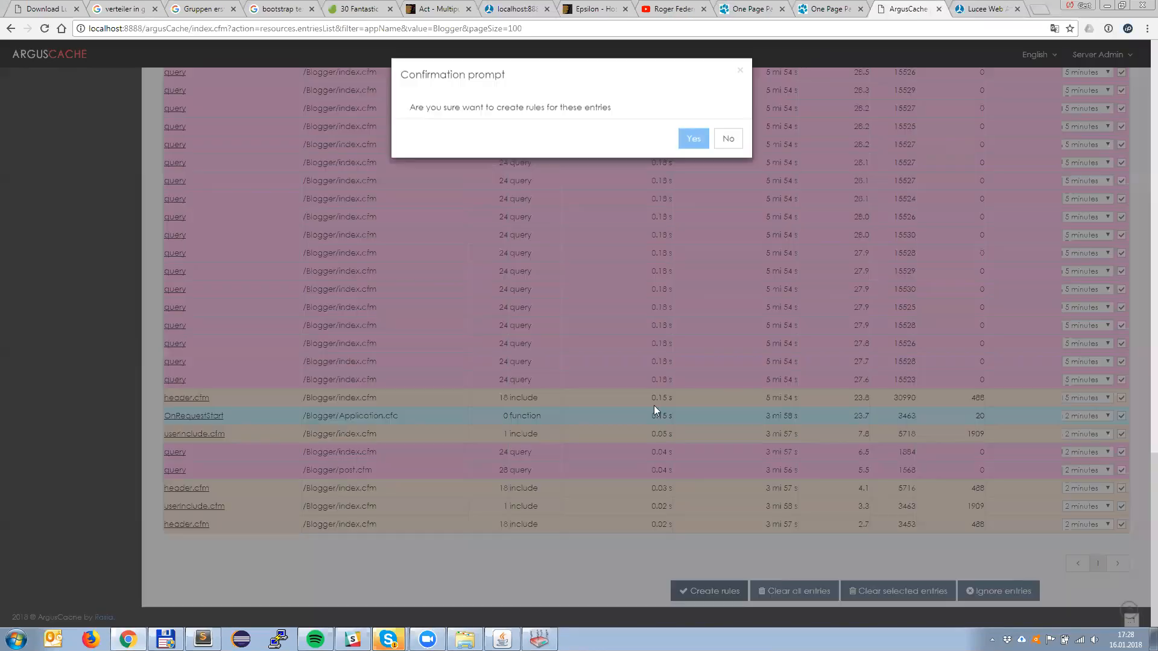
{"action": "left_click", "coordinate": [688, 140]}
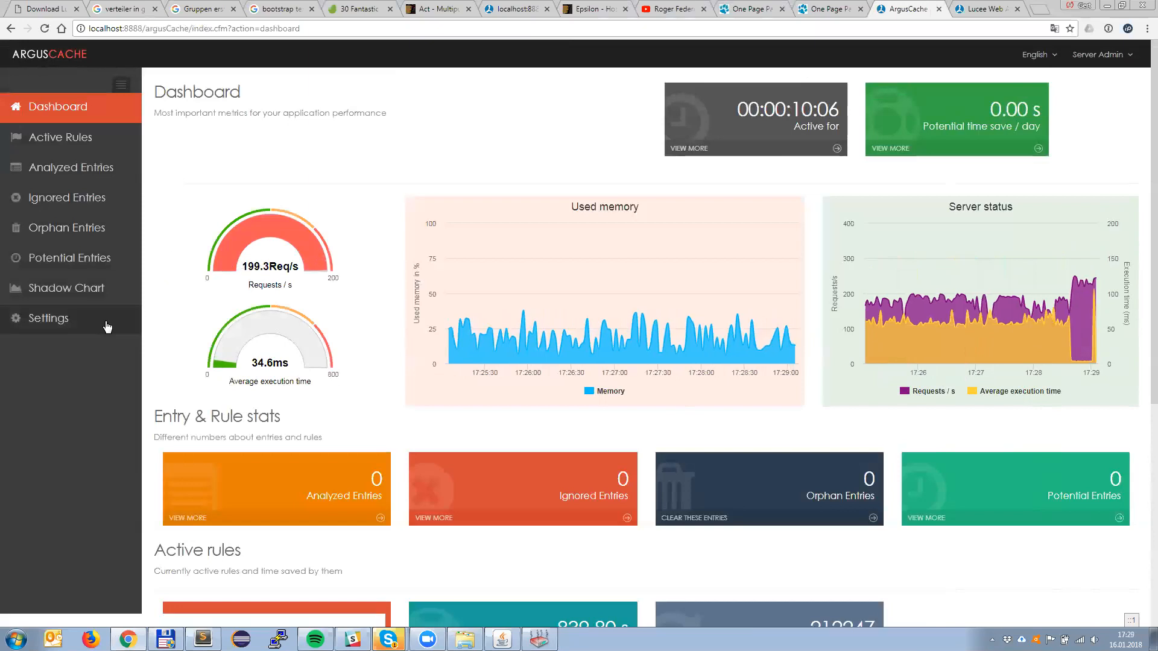
Step: Set the ArgusCache maximum gauge range for request to 400, submit it, and reopen the dashboard
{"action": "left_click", "coordinate": [61, 319]}
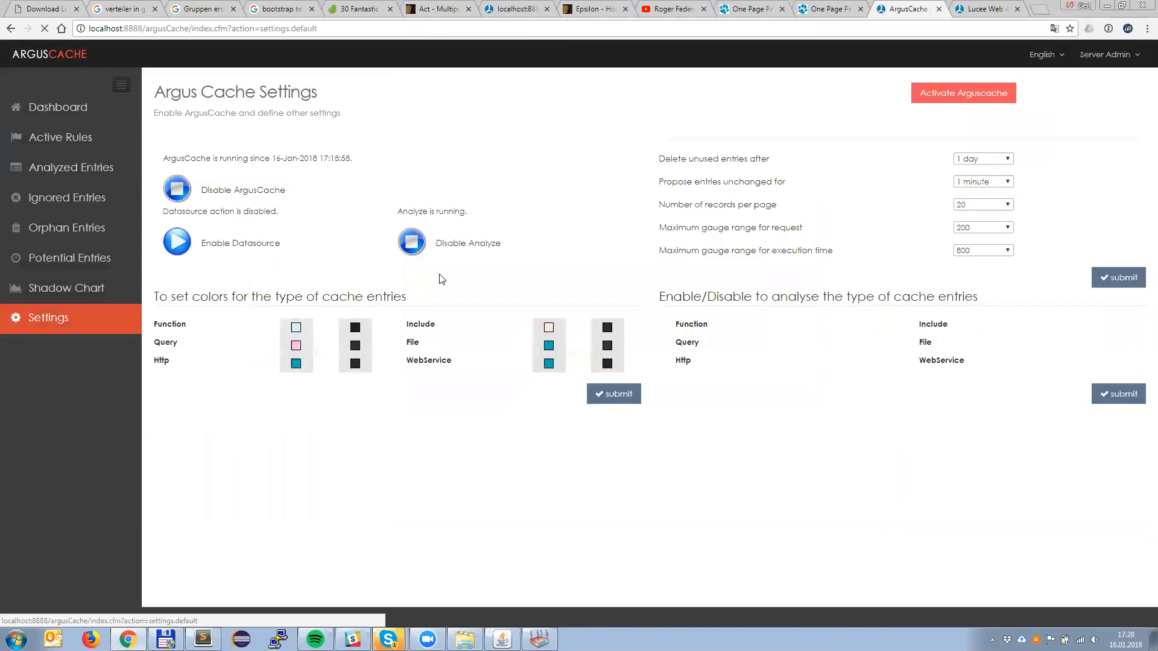
{"action": "left_click", "coordinate": [1007, 228]}
{"action": "left_click", "coordinate": [982, 297]}
{"action": "left_click", "coordinate": [1113, 278]}
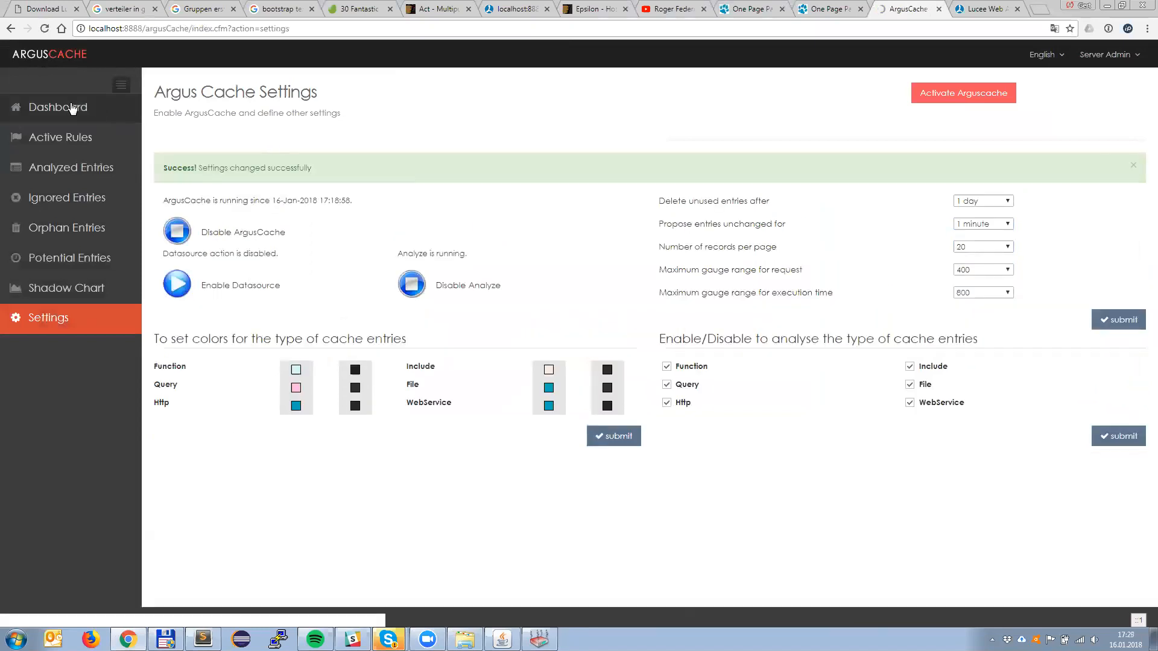
{"action": "left_click", "coordinate": [74, 114]}
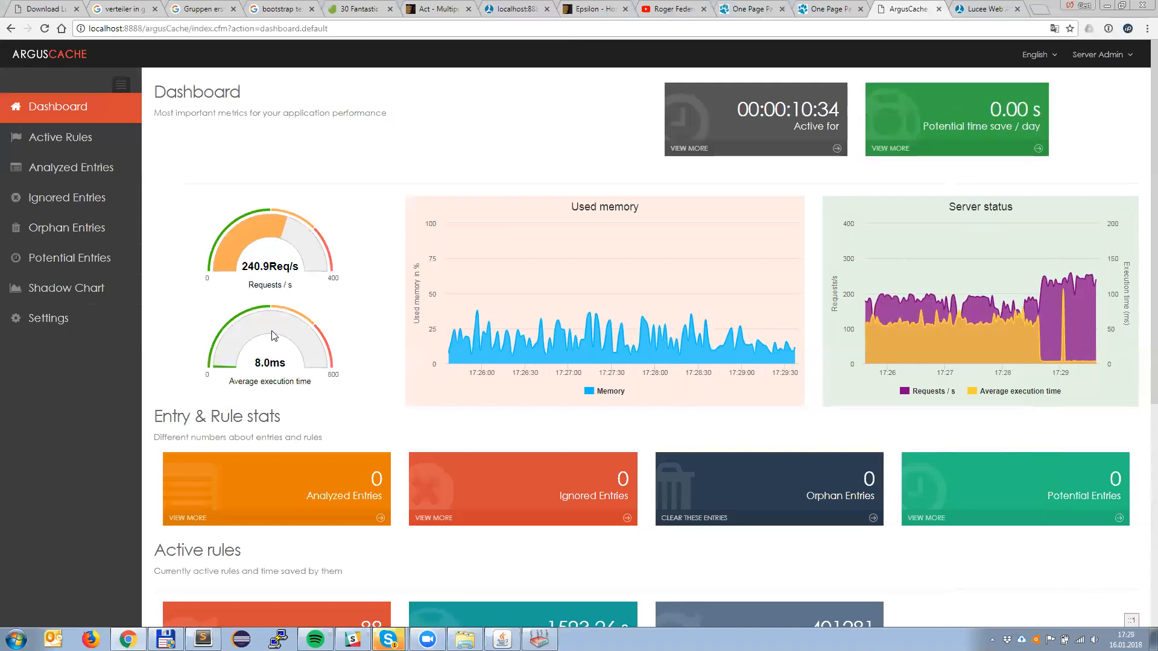
Step: Review the dashboard's active rule statistics and most effective rules, and look through the full list of existing cache rules
{"action": "scroll", "coordinate": [449, 335], "scroll_direction": "down", "scroll_amount": 3}
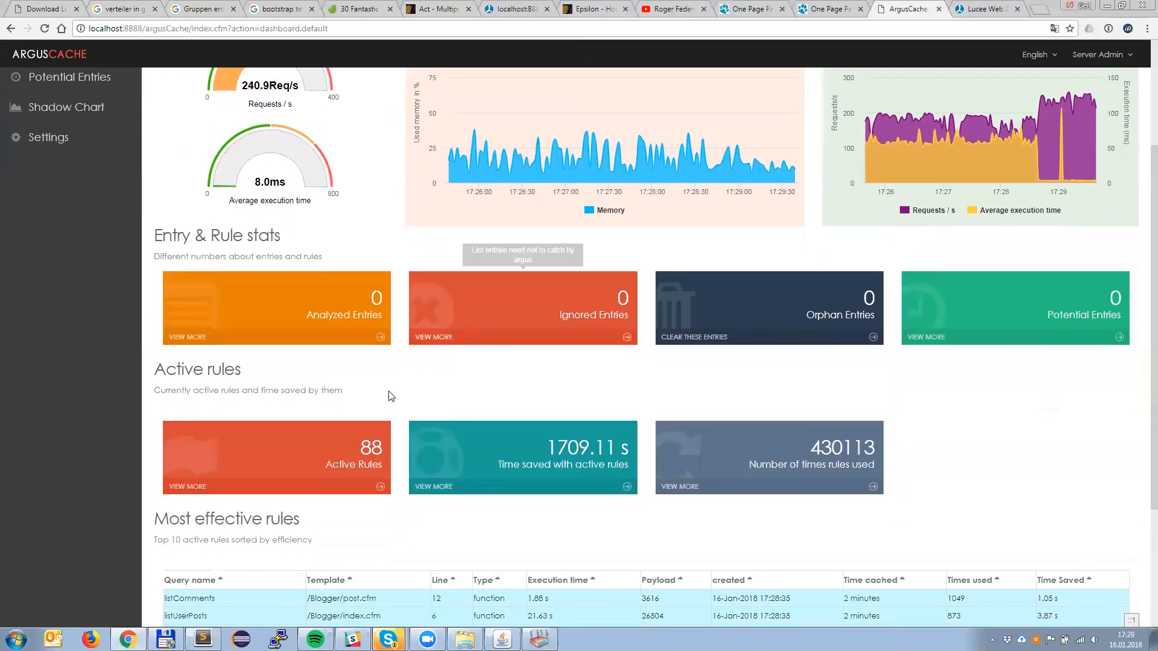
{"action": "scroll", "coordinate": [388, 392], "scroll_direction": "down", "scroll_amount": 3}
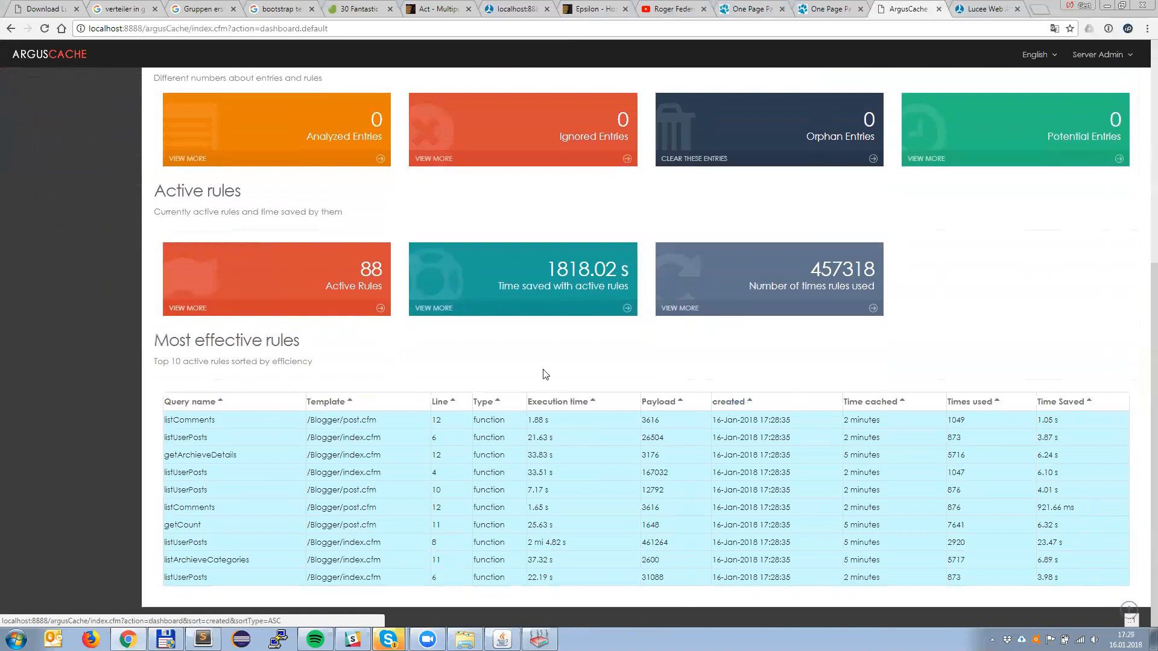
{"action": "left_click", "coordinate": [199, 309]}
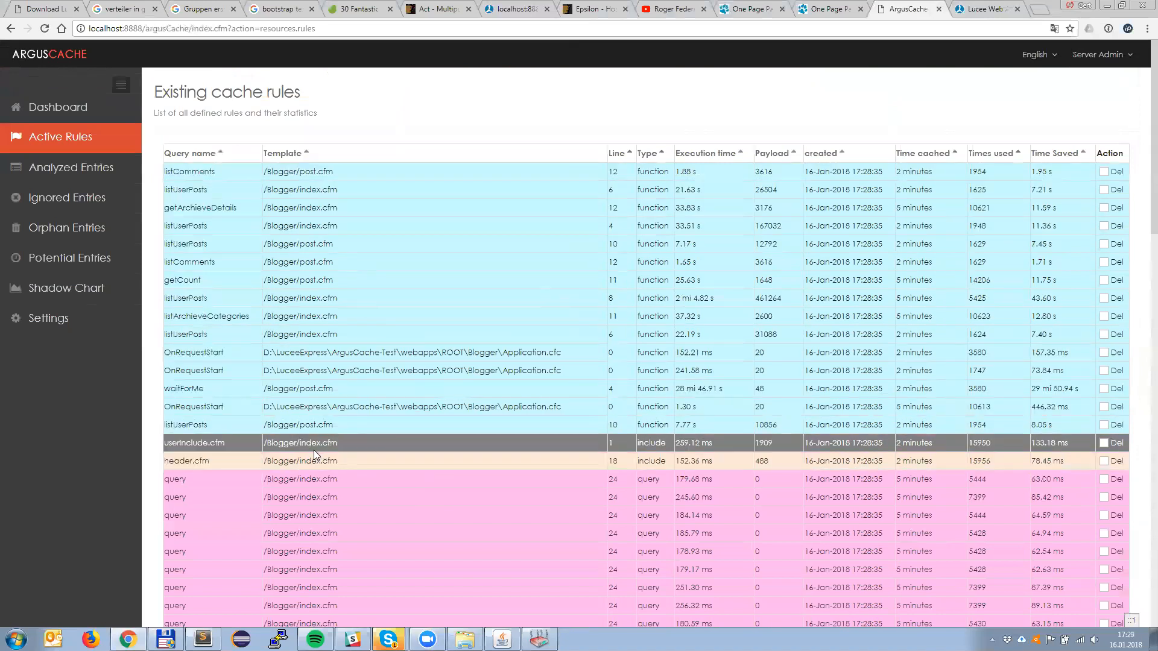
{"action": "scroll", "coordinate": [324, 498], "scroll_direction": "down", "scroll_amount": 4}
{"action": "scroll", "coordinate": [324, 494], "scroll_direction": "down", "scroll_amount": 9}
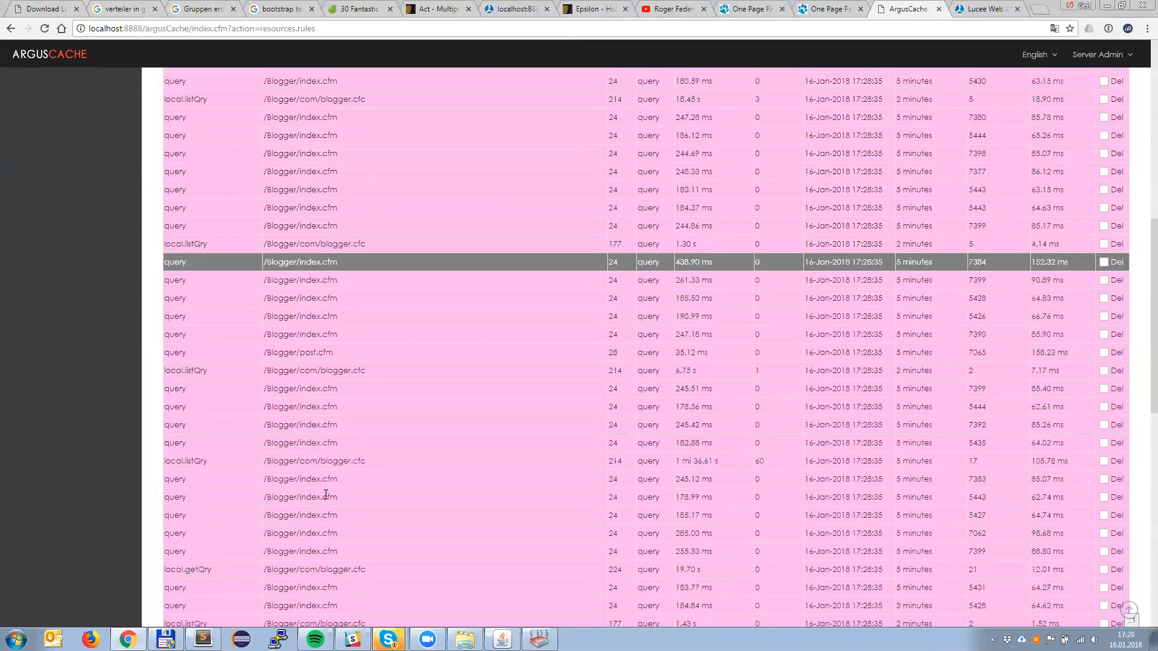
{"action": "scroll", "coordinate": [420, 472], "scroll_direction": "up", "scroll_amount": 13}
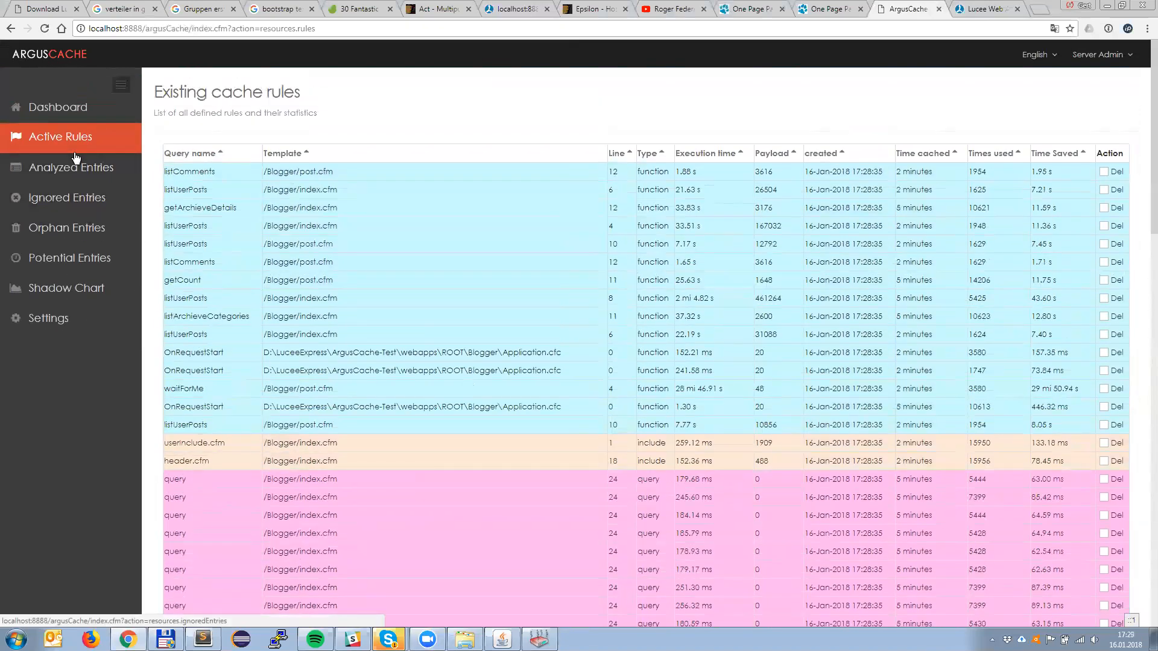
Step: Go back to the dashboard and examine the rule usage, time saved, request rate and execution time with caching active
{"action": "left_click", "coordinate": [65, 113]}
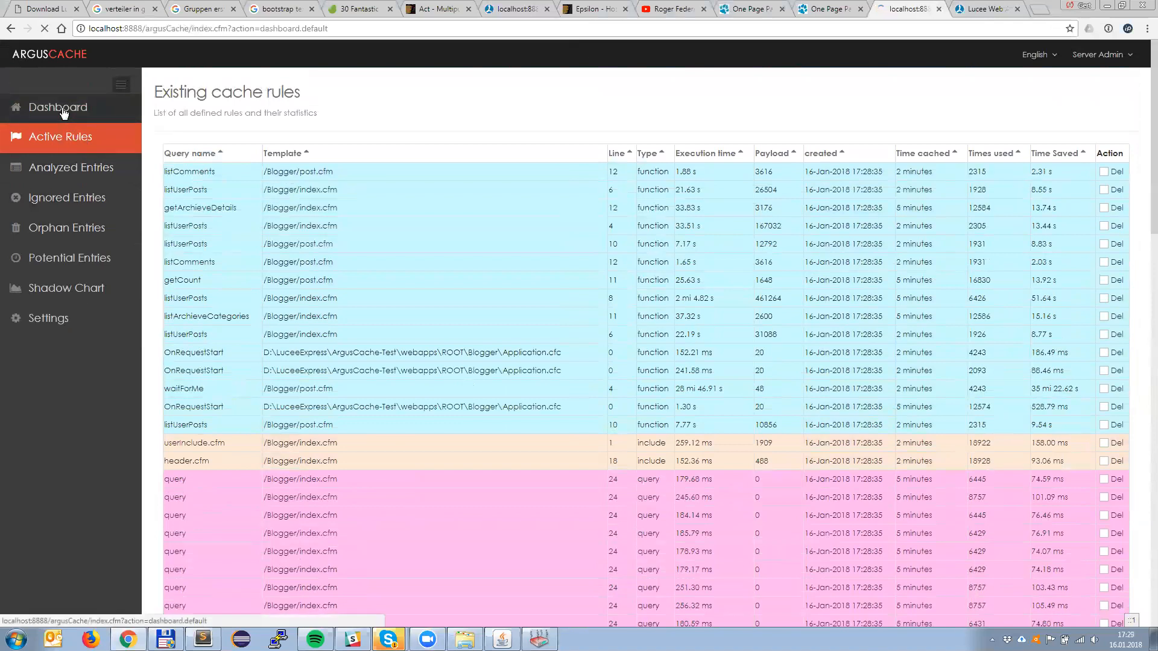
{"action": "scroll", "coordinate": [554, 421], "scroll_direction": "down", "scroll_amount": 3}
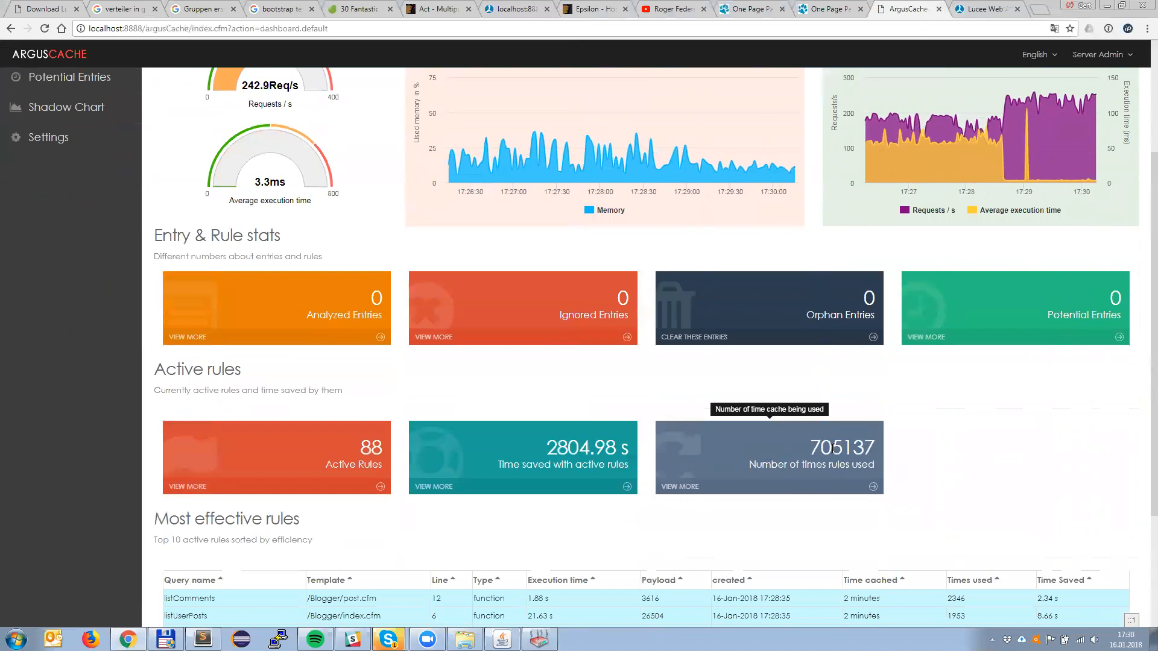
{"action": "scroll", "coordinate": [832, 448], "scroll_direction": "up", "scroll_amount": 3}
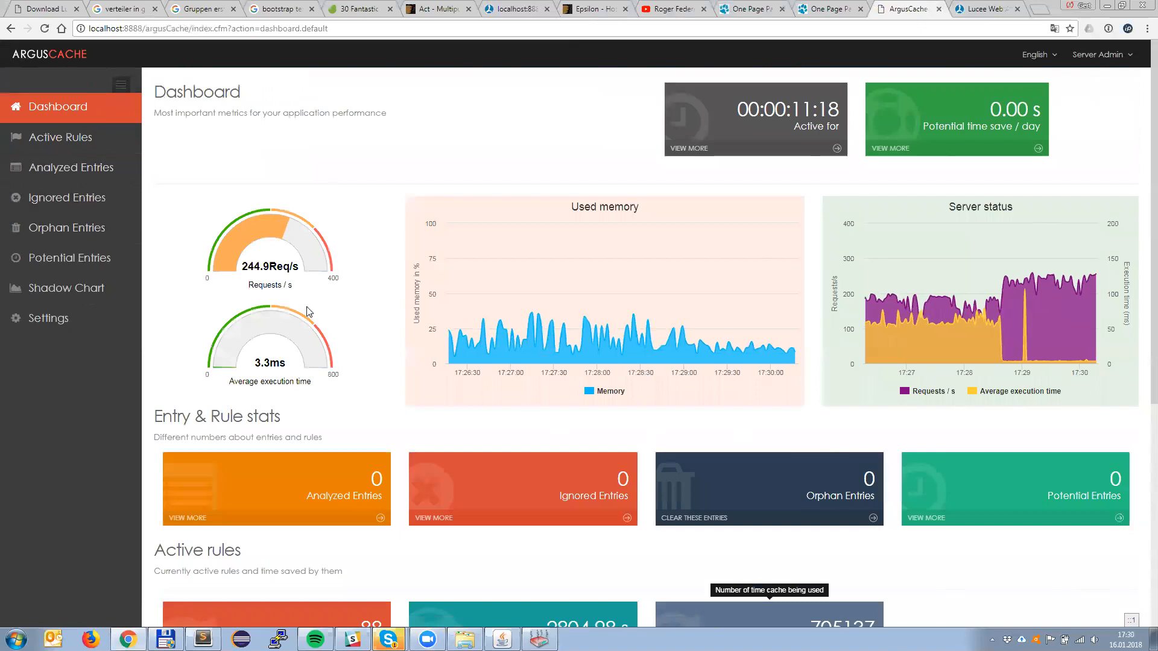